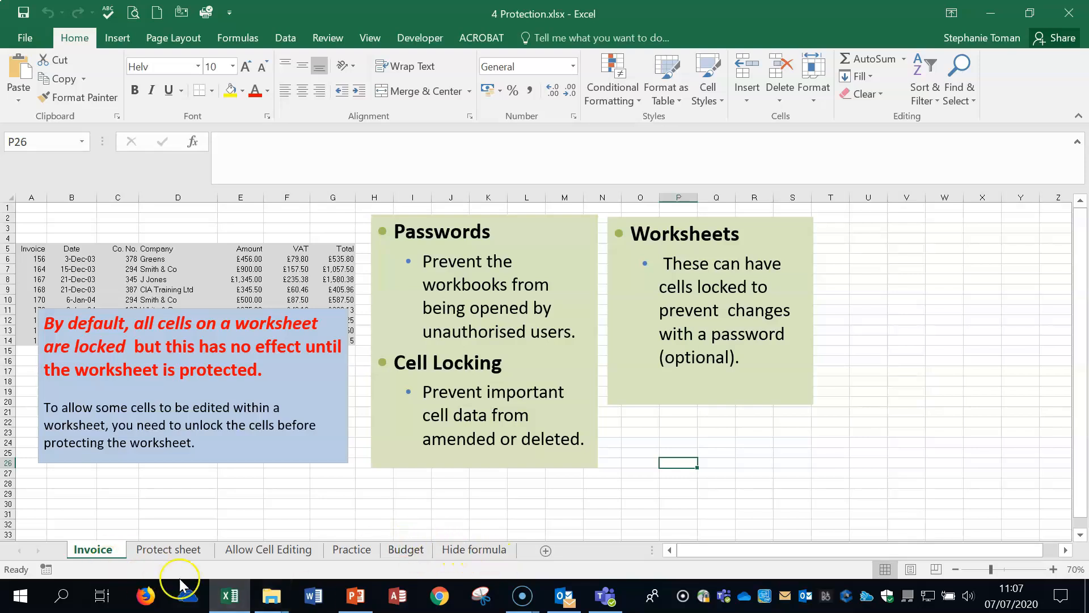
- Open the Protect sheet worksheet and check the protection settings applied to all of its cells
click(170, 549)
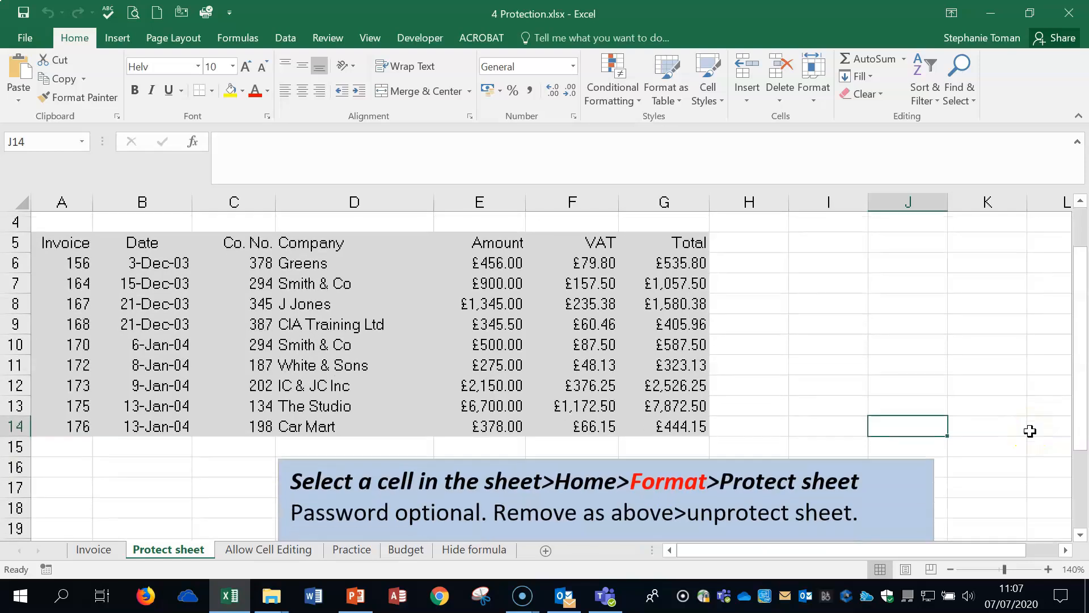
click(21, 201)
right_click(808, 316)
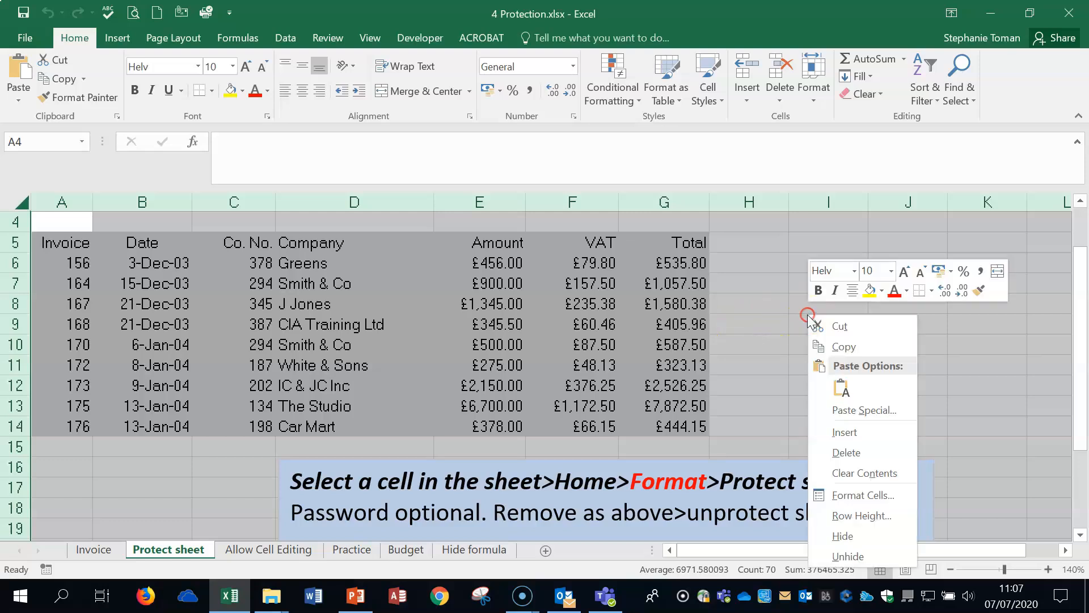
click(888, 497)
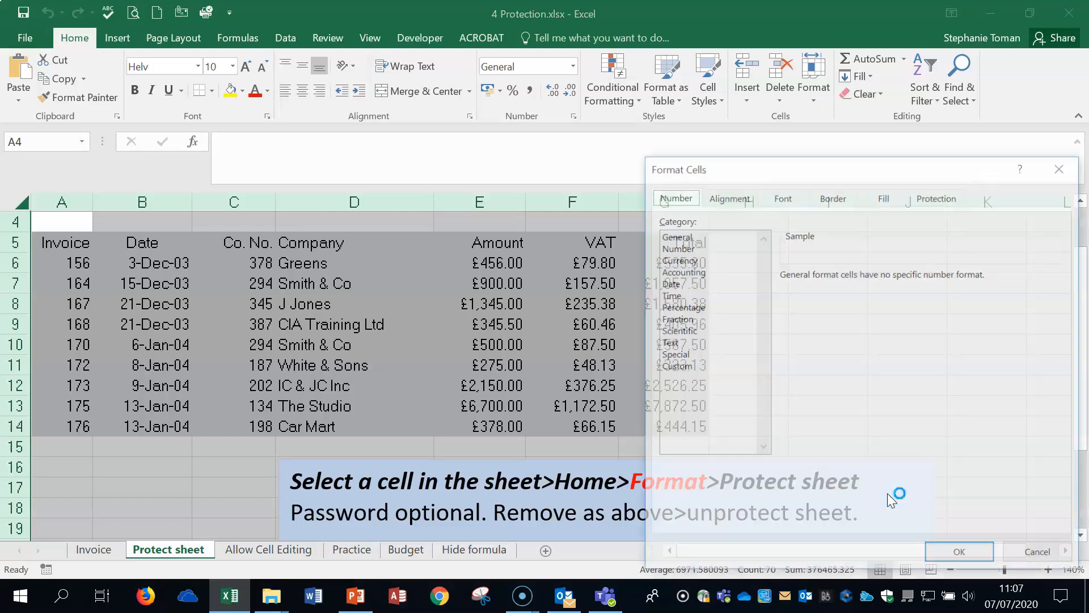
click(935, 197)
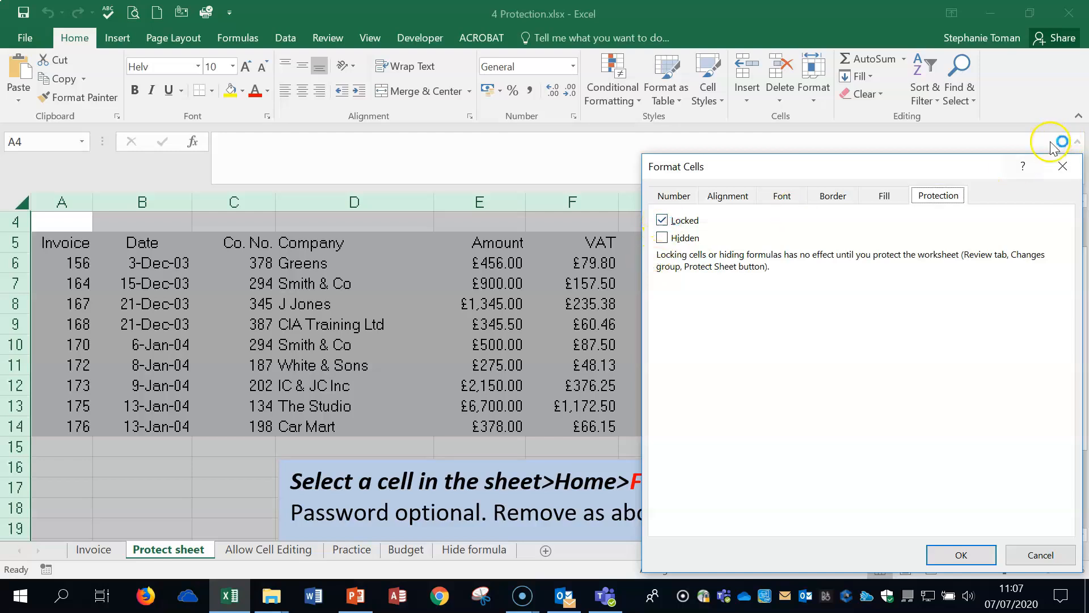
click(1062, 166)
click(943, 344)
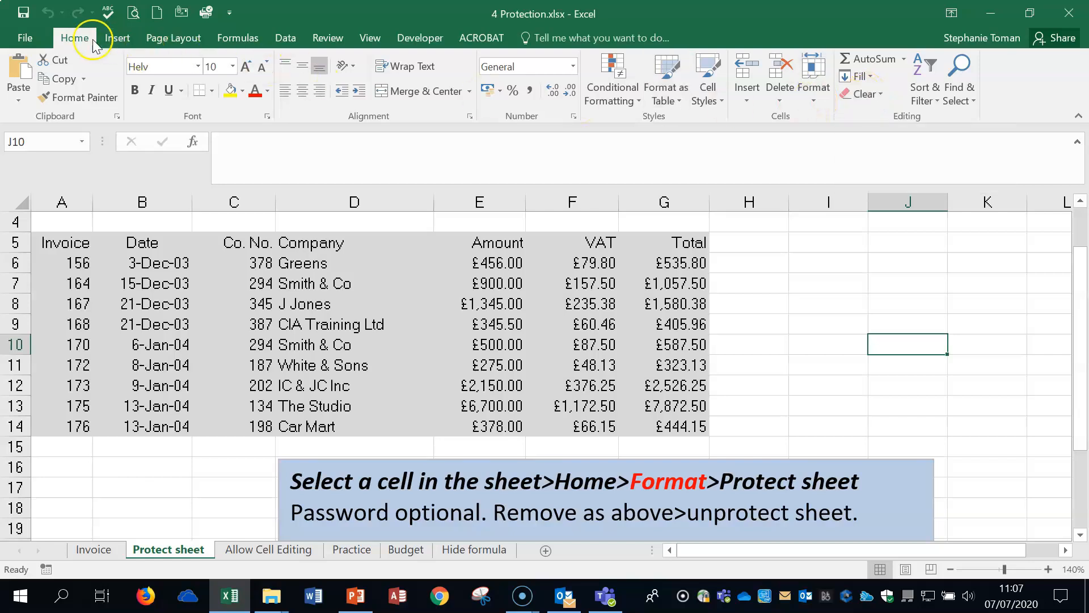
- Protect the worksheet without a password, allowing users to select locked and unlocked cells
click(819, 95)
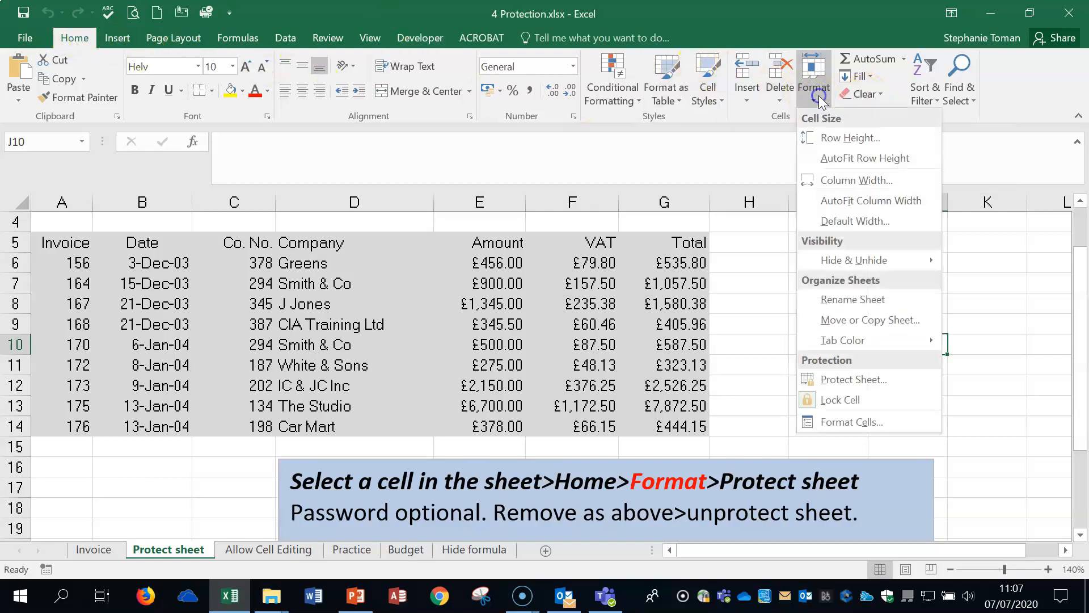
click(879, 379)
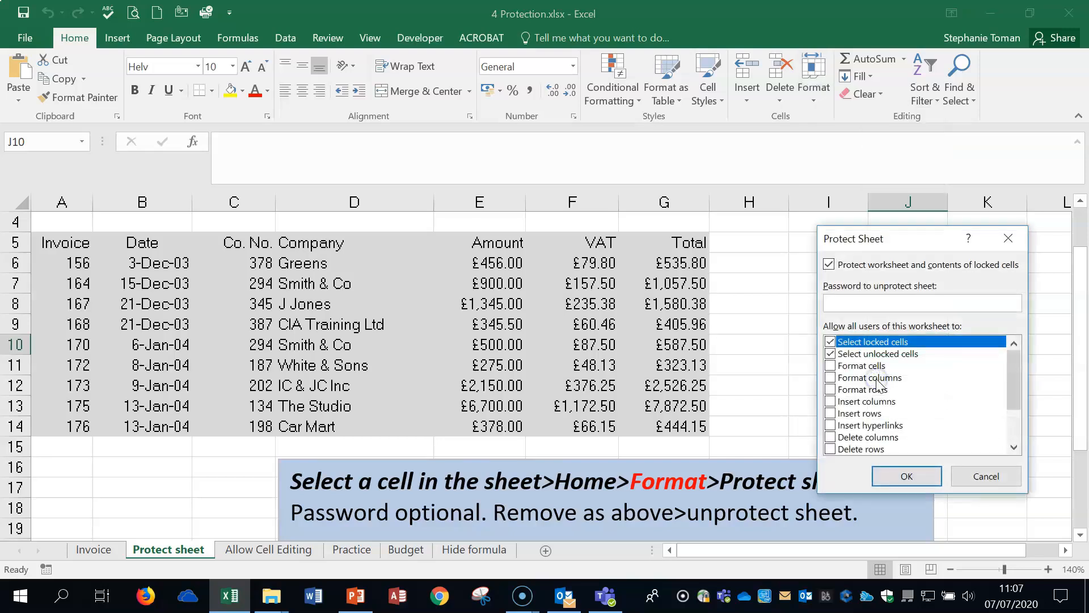
click(831, 304)
click(903, 475)
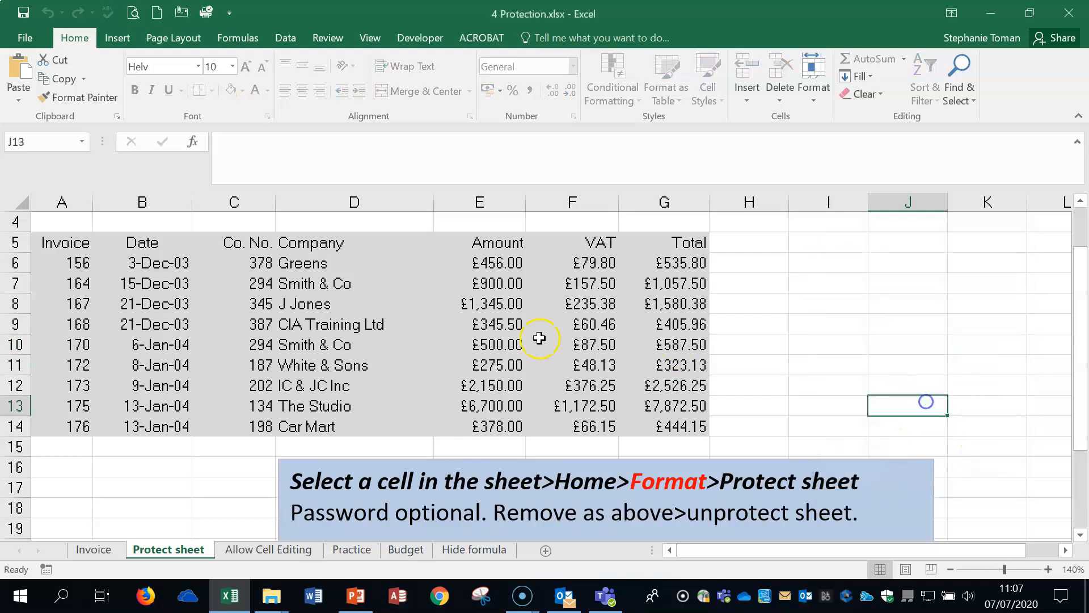
- Try to edit the company name in cell D10 to test the sheet protection
click(423, 344)
double_click(423, 344)
click(552, 345)
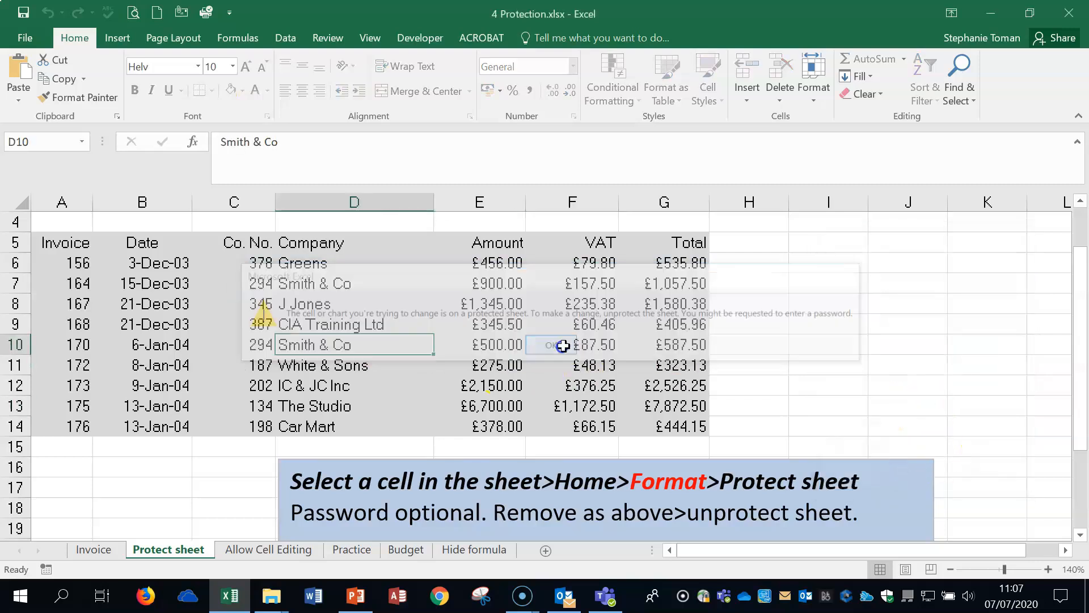
click(867, 346)
- Remove the protection from the worksheet
click(809, 101)
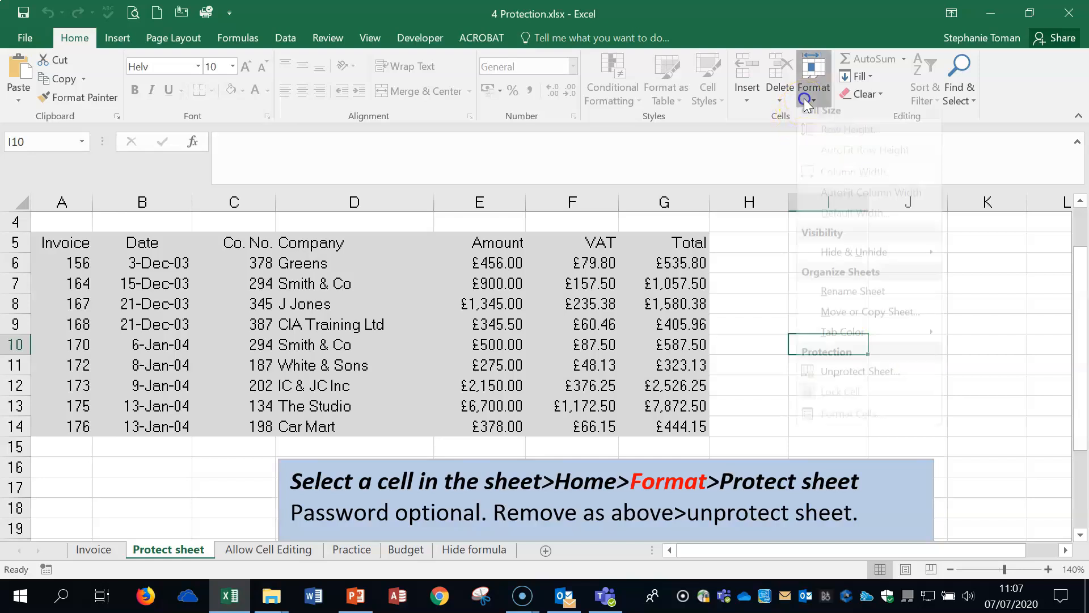
click(900, 381)
click(902, 366)
- Clear the amount in cell E10 and enter 500 in it
click(499, 345)
key(BackSpace)
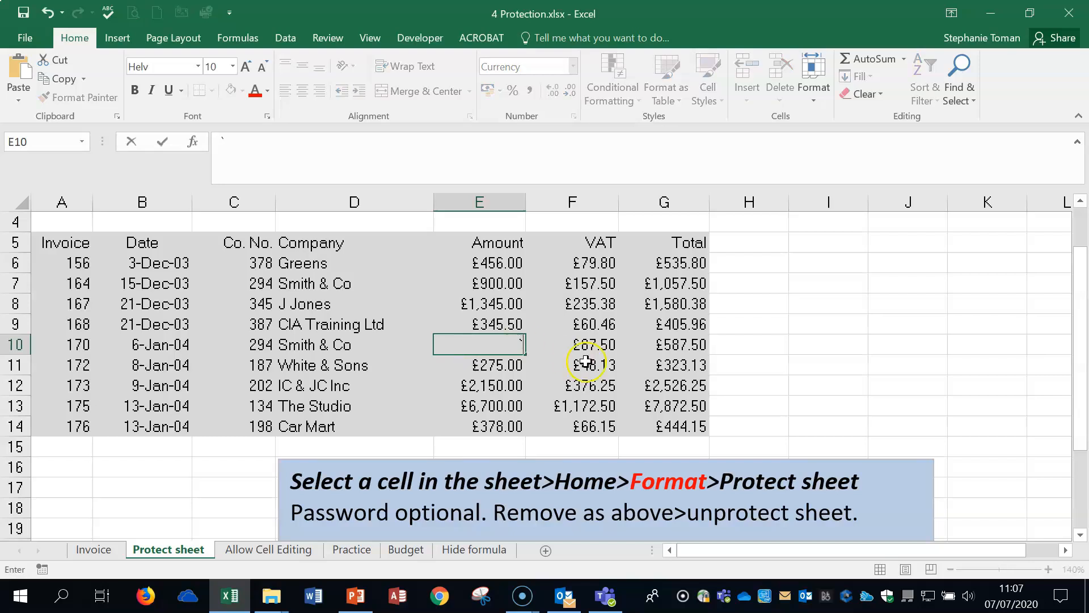
text(500)
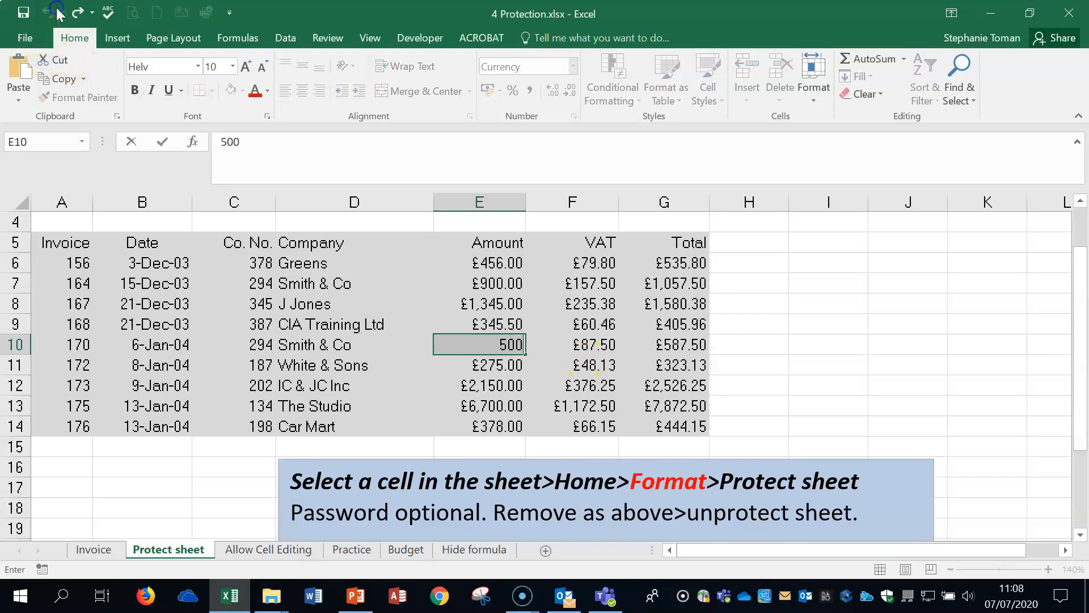
click(839, 328)
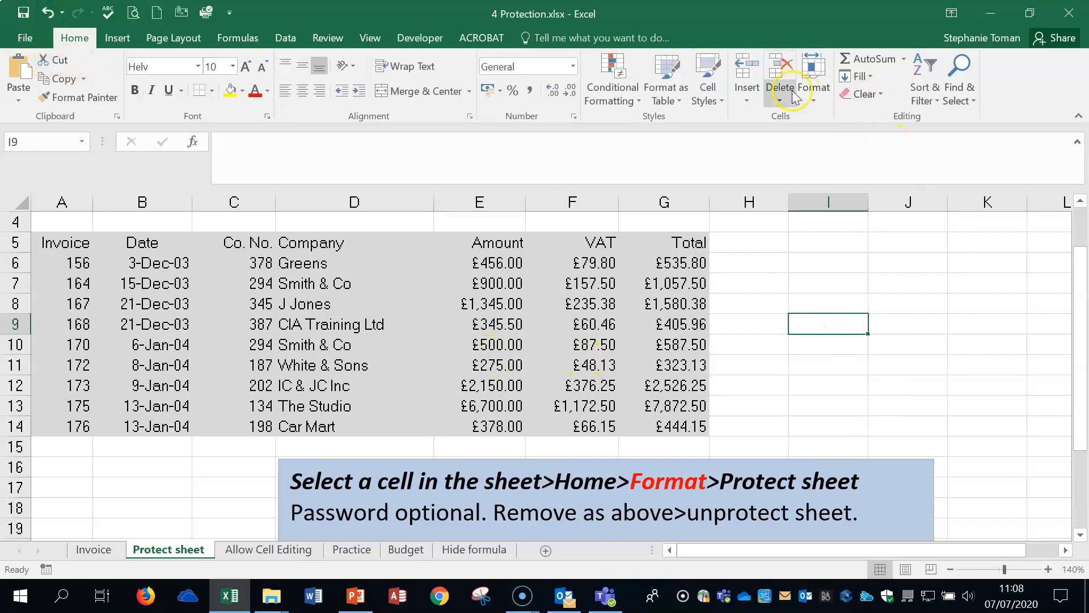
- Protect the worksheet with a password, entering and confirming the password to unprotect the sheet
click(813, 79)
click(851, 382)
click(833, 303)
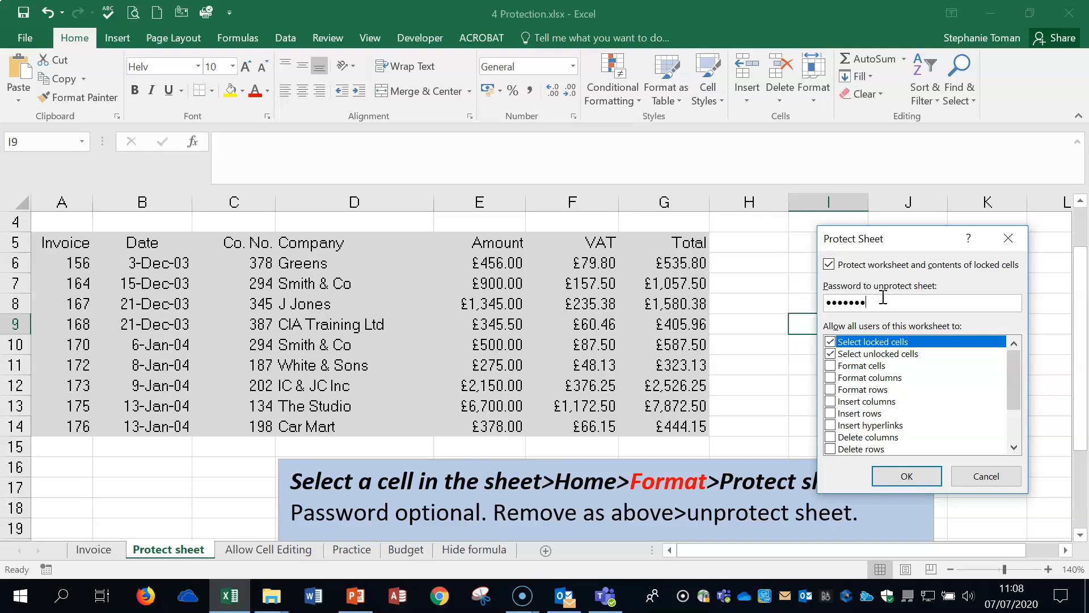
click(911, 478)
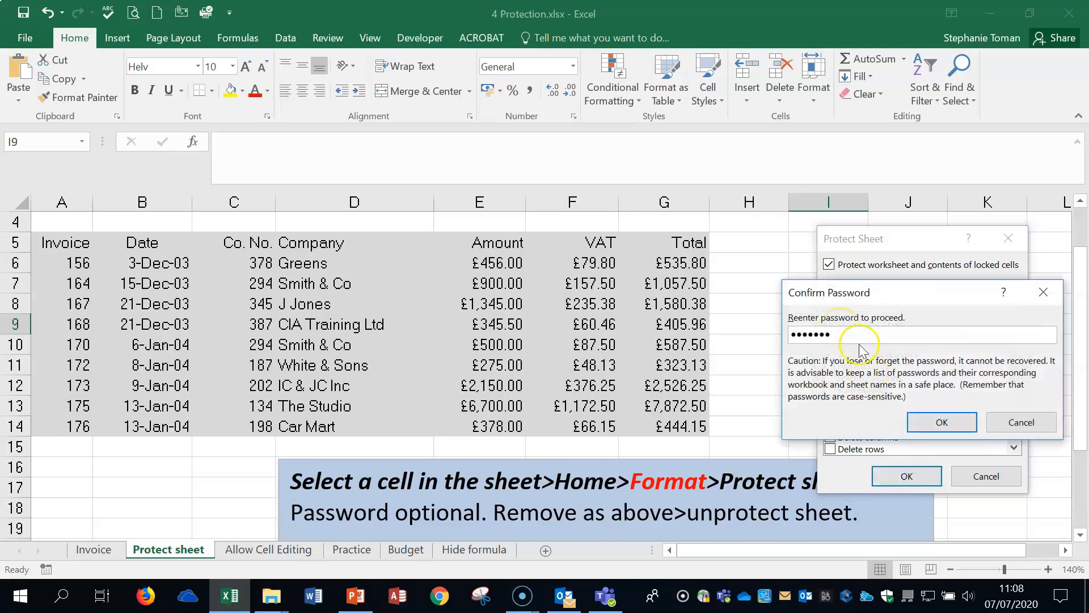
click(943, 423)
- Try to edit the total formula in cell G11 to test the password protection
click(660, 367)
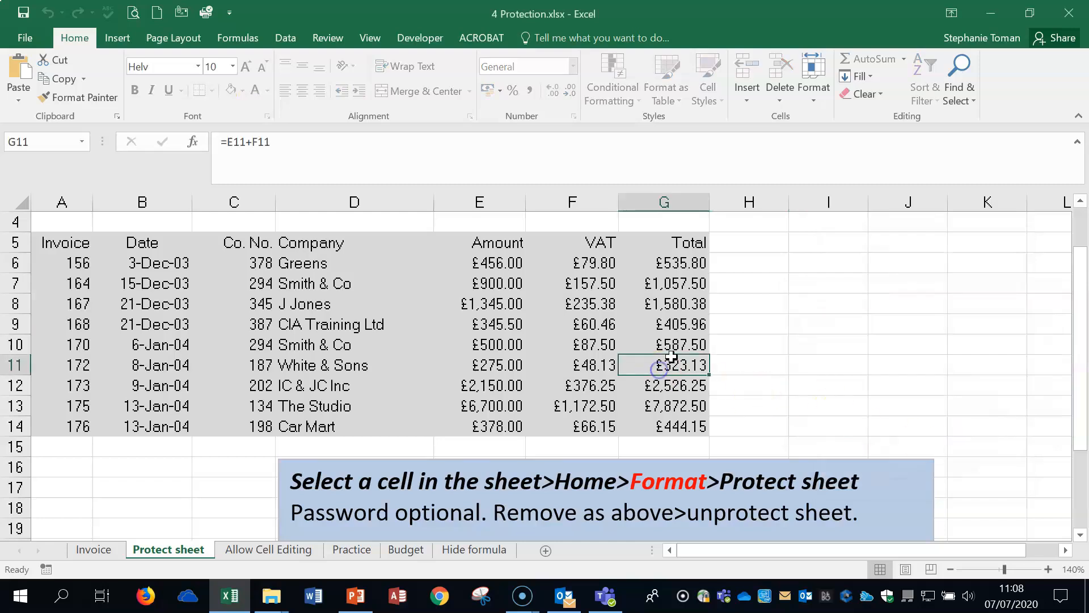
double_click(660, 367)
click(555, 343)
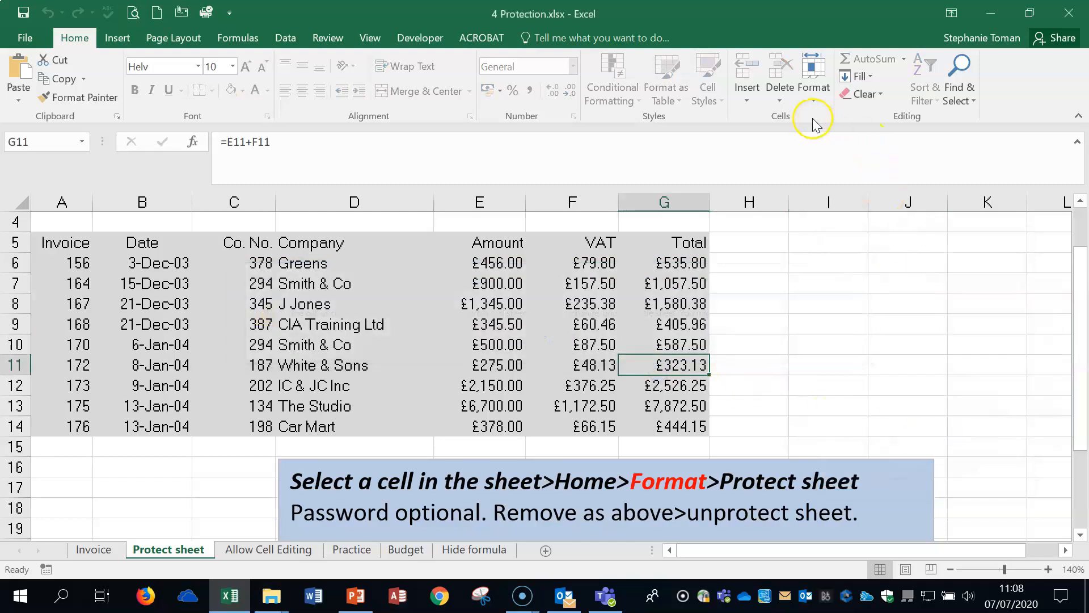
- Unprotect the worksheet by entering the sheet password
click(813, 94)
click(897, 383)
click(931, 355)
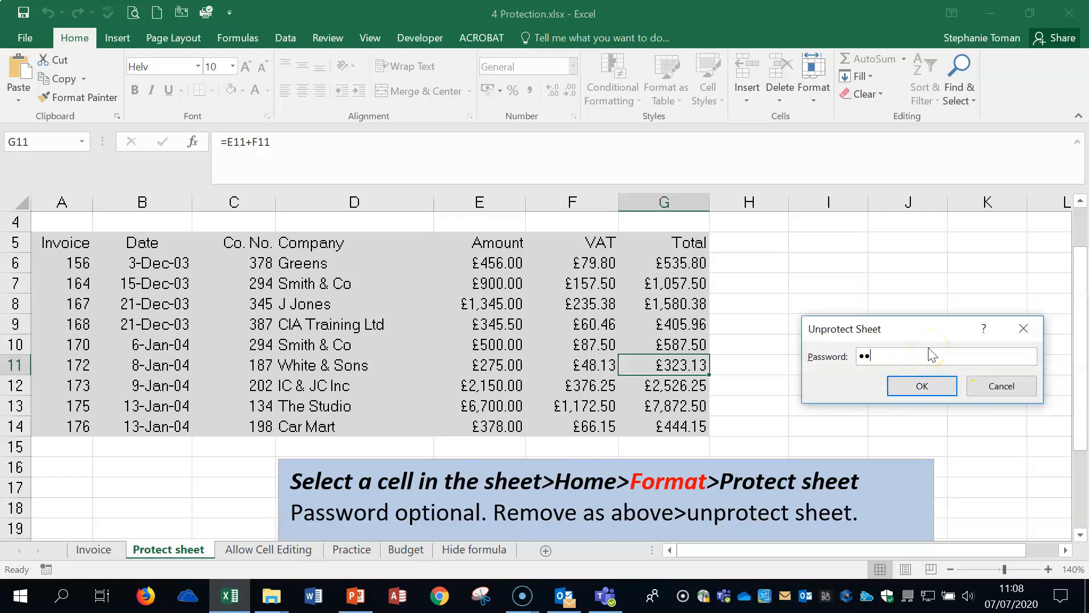
click(920, 381)
click(908, 384)
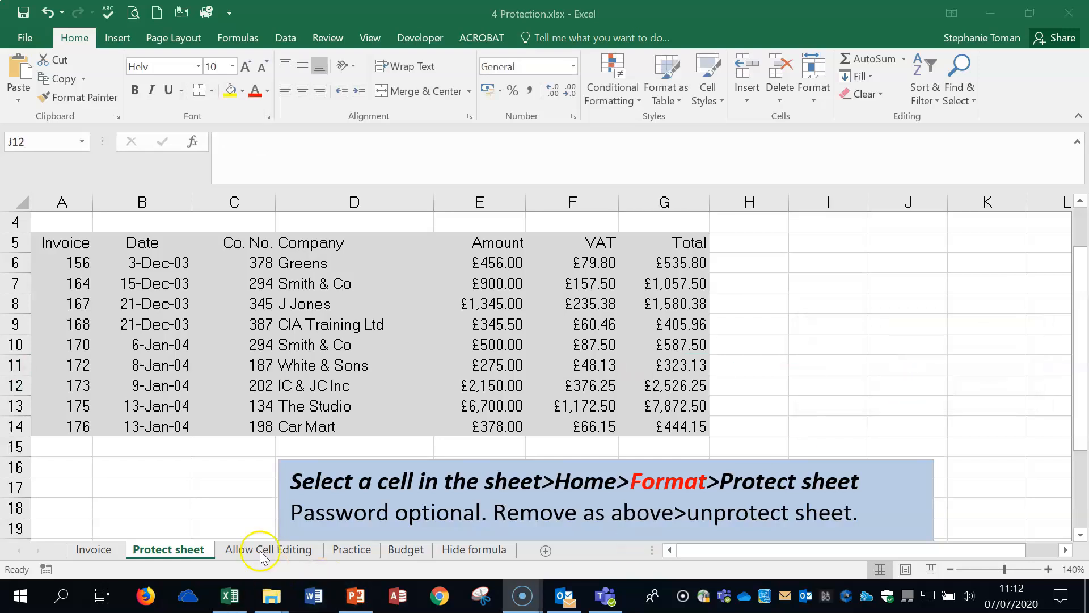
- Open the Allow Cell Editing worksheet and apply the Locked protection format to all of its cells
click(262, 551)
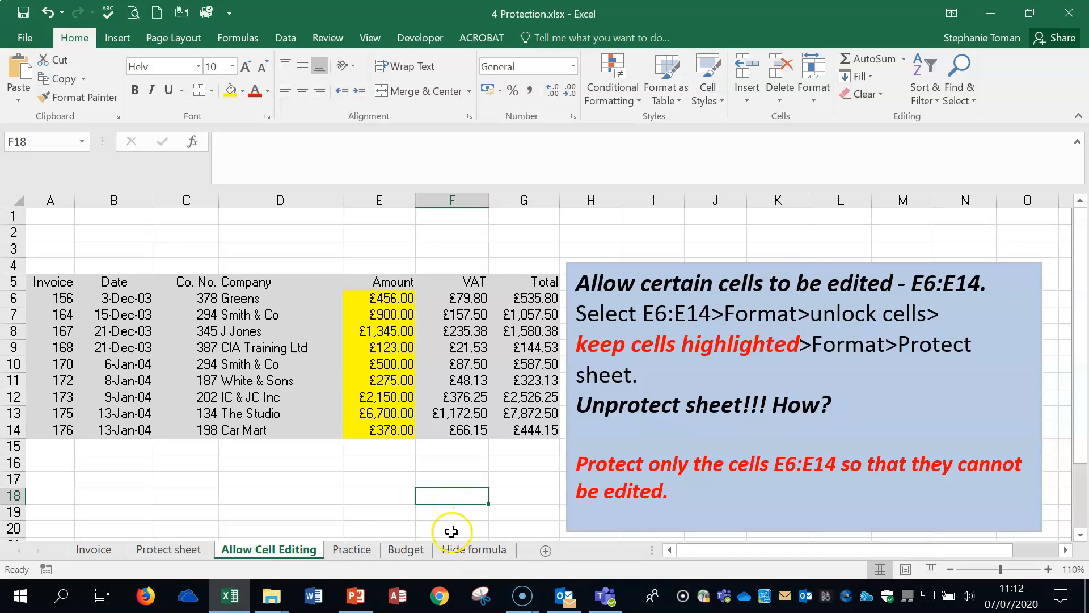
click(238, 465)
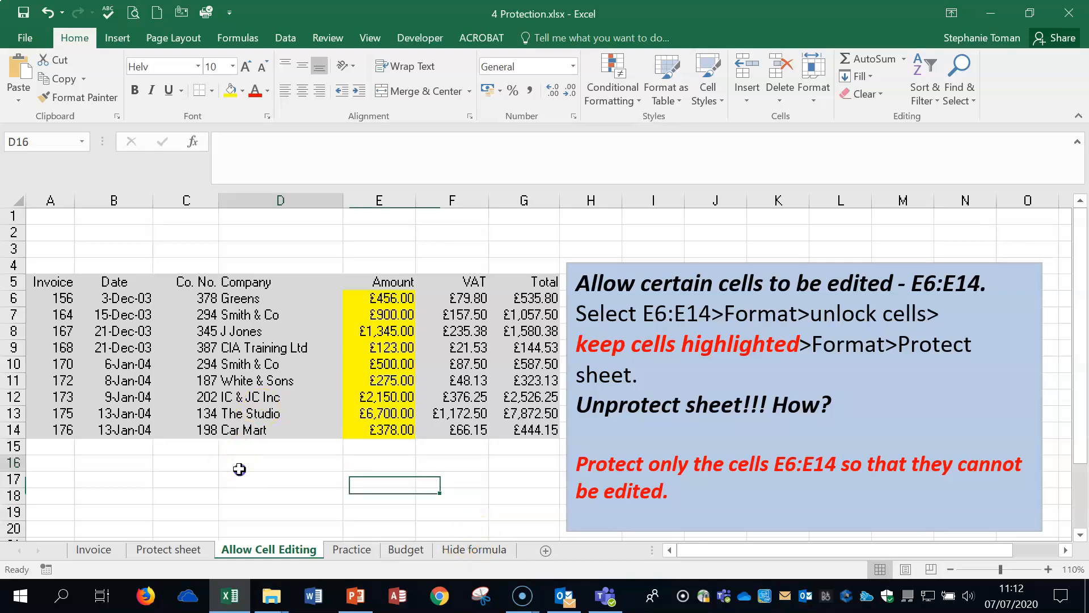
click(388, 298)
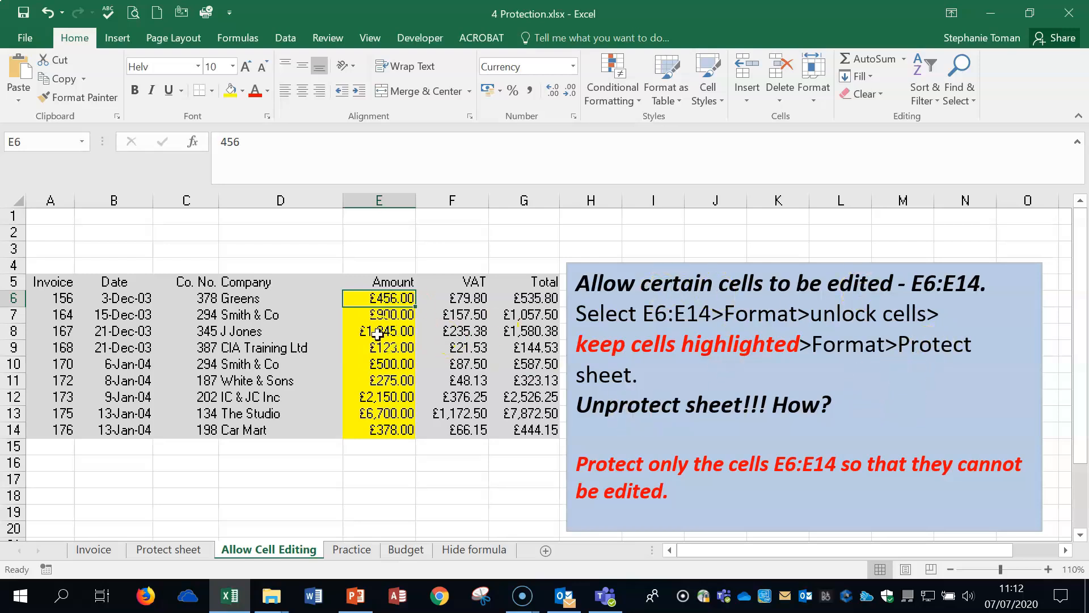
drag(386, 299, 386, 426)
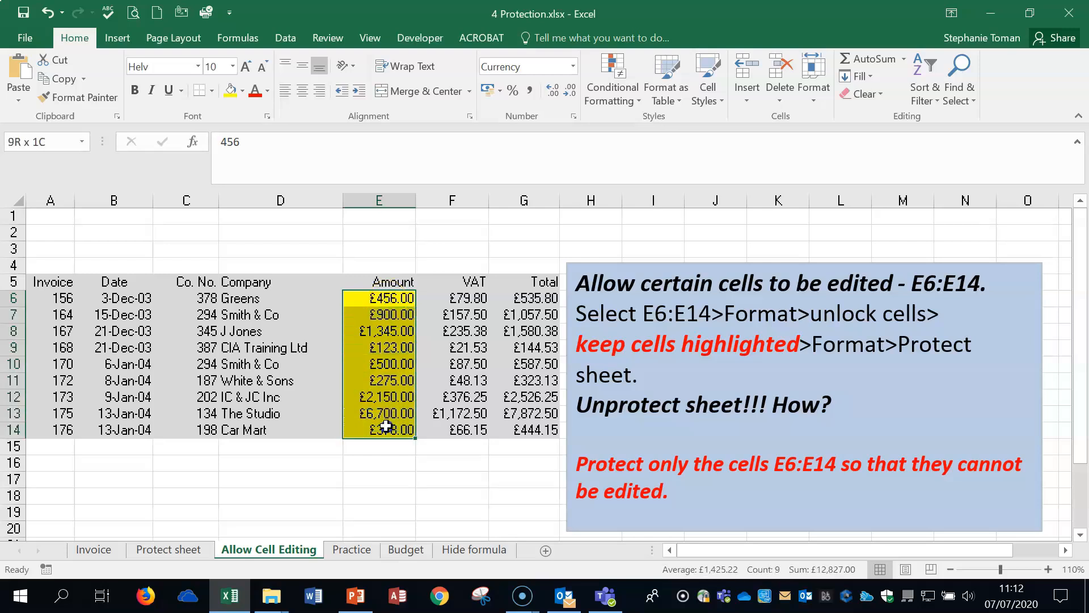
click(441, 492)
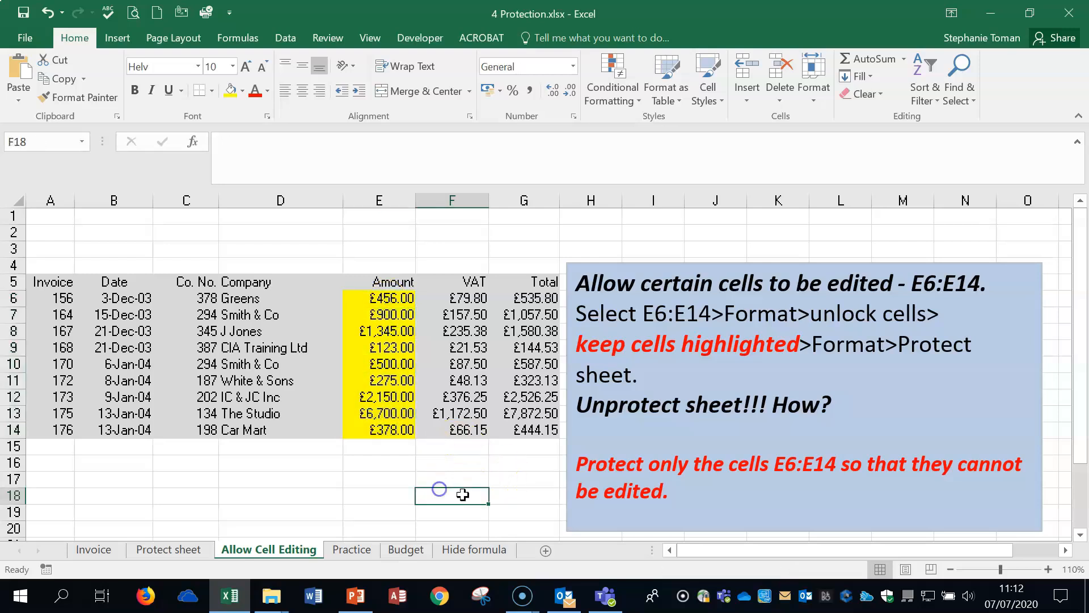
click(11, 195)
right_click(249, 244)
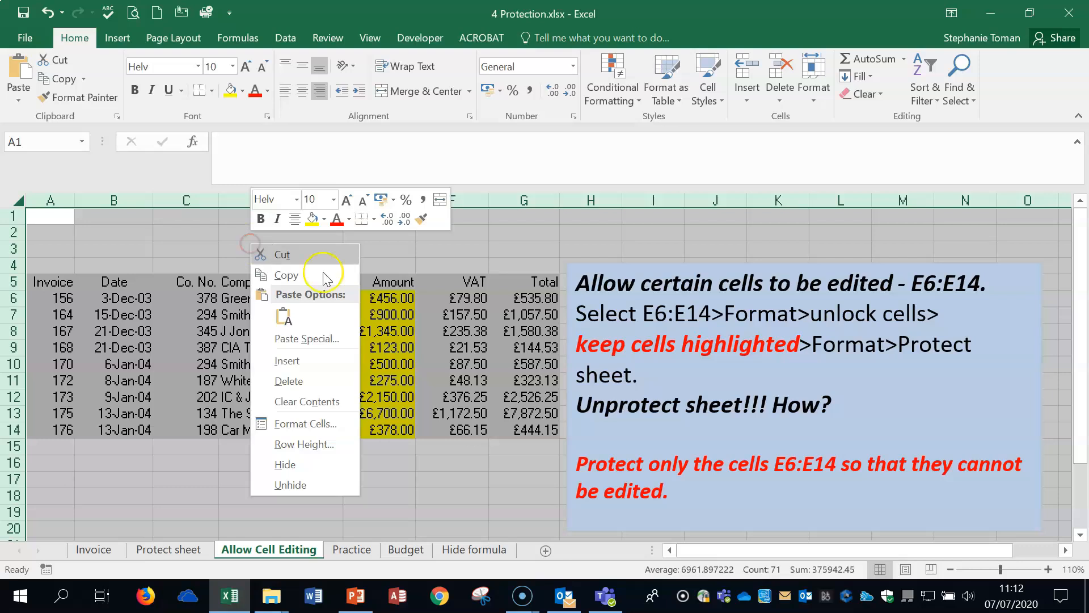
click(305, 423)
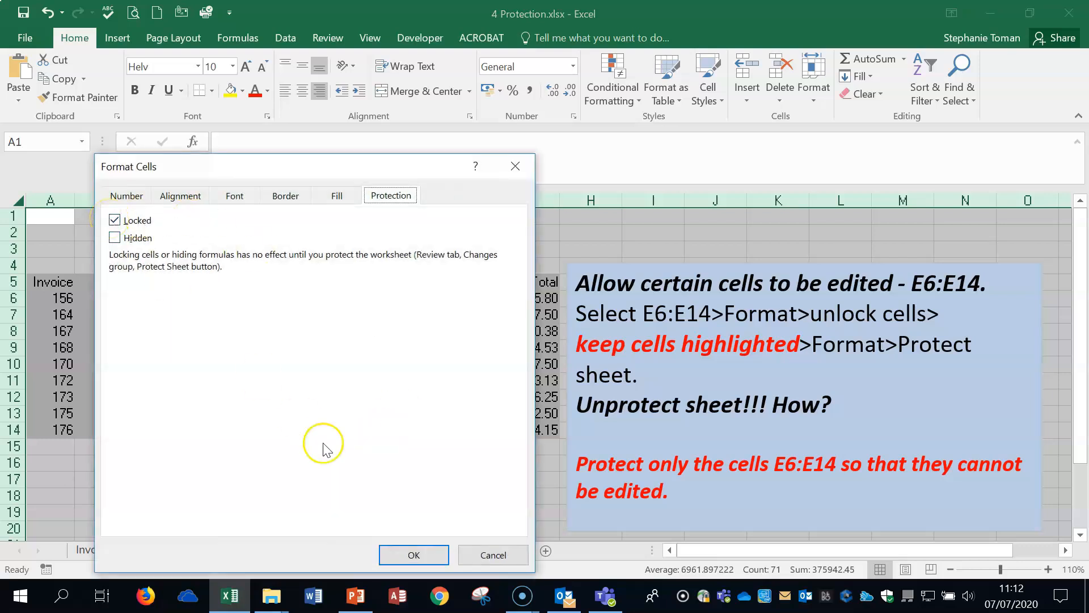
click(398, 552)
- Unlock the yellow amount cells E6:E14 by turning off their Locked protection option
drag(379, 296, 376, 435)
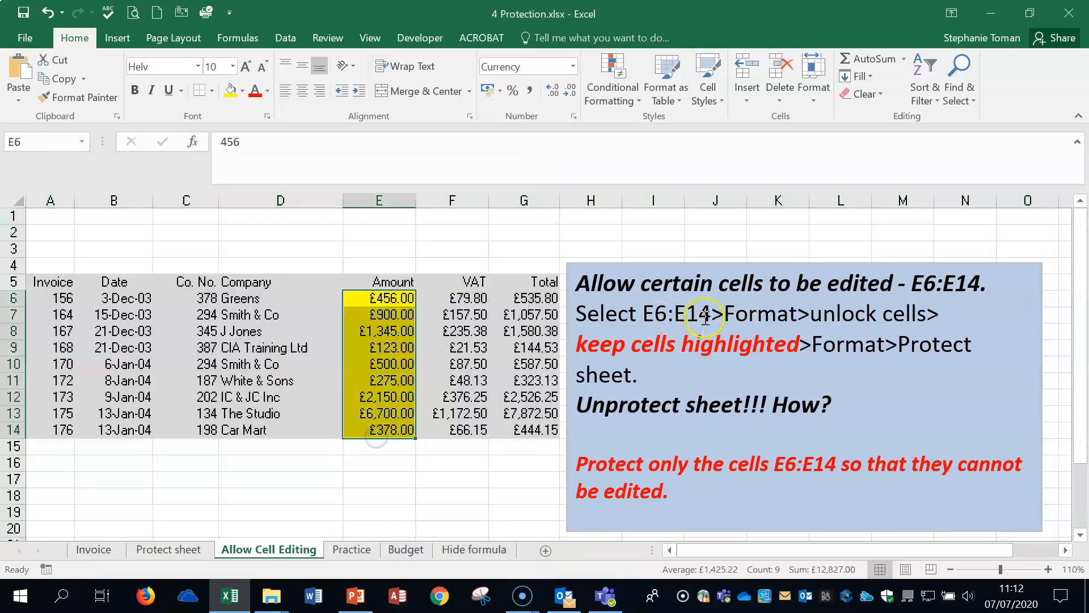
right_click(395, 356)
click(445, 504)
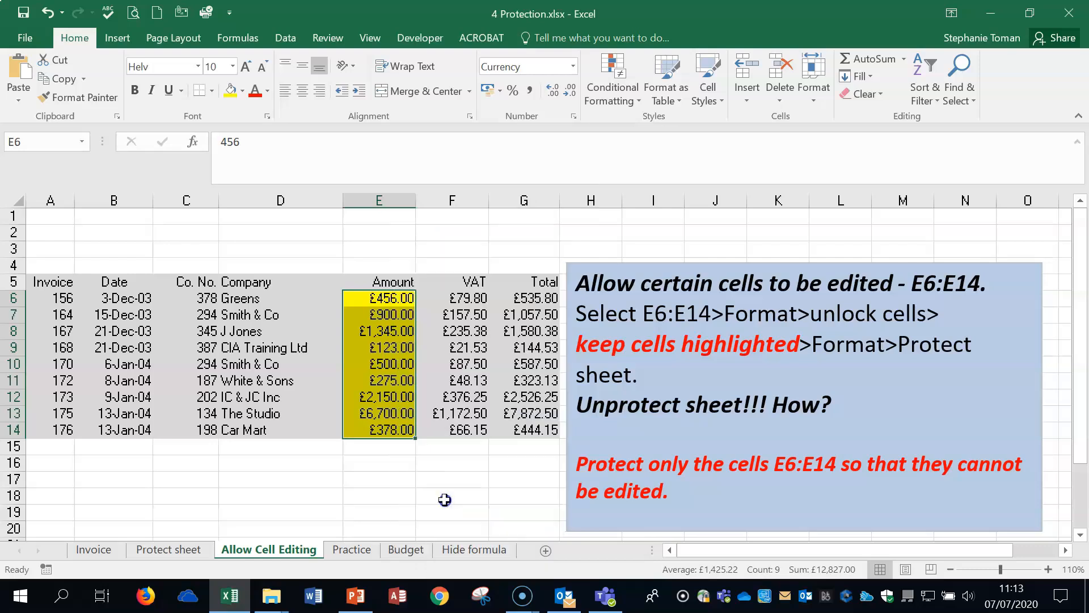
click(244, 220)
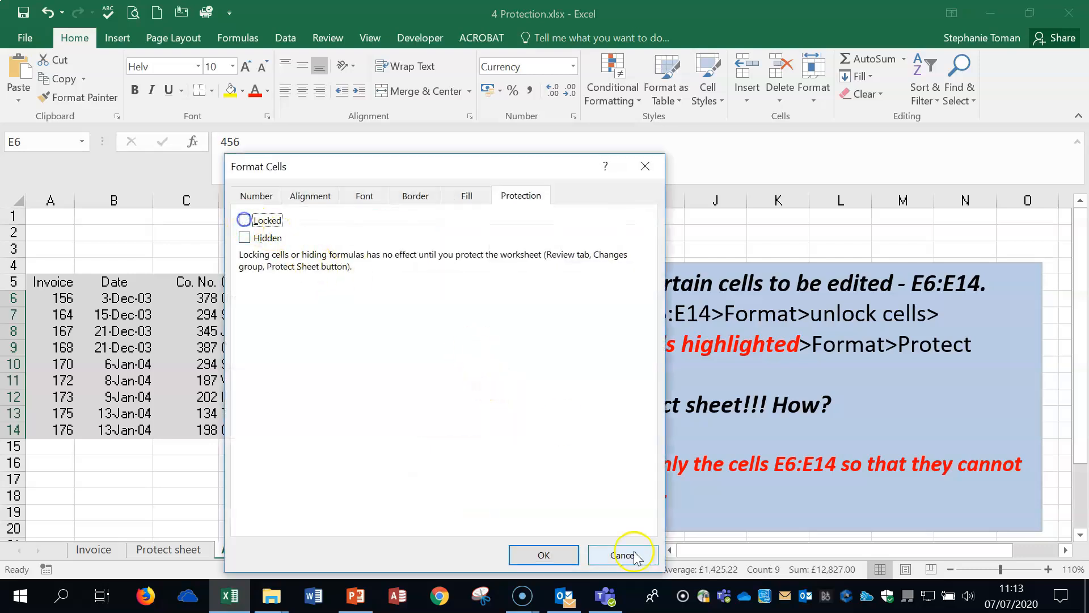
click(546, 555)
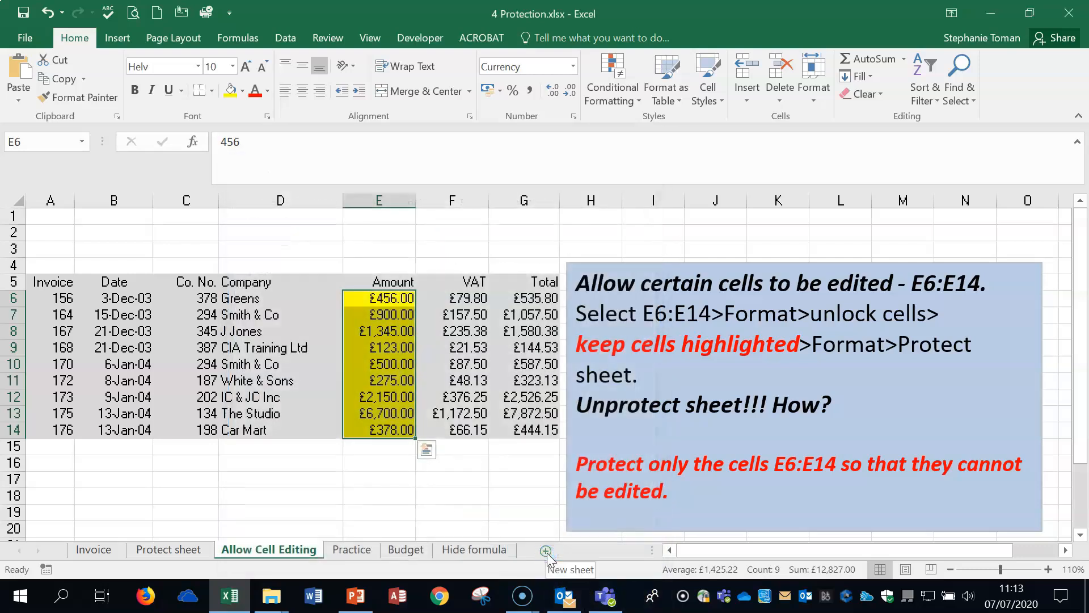
- Protect the Allow Cell Editing worksheet without a password, keeping the default user permissions
click(442, 513)
click(811, 94)
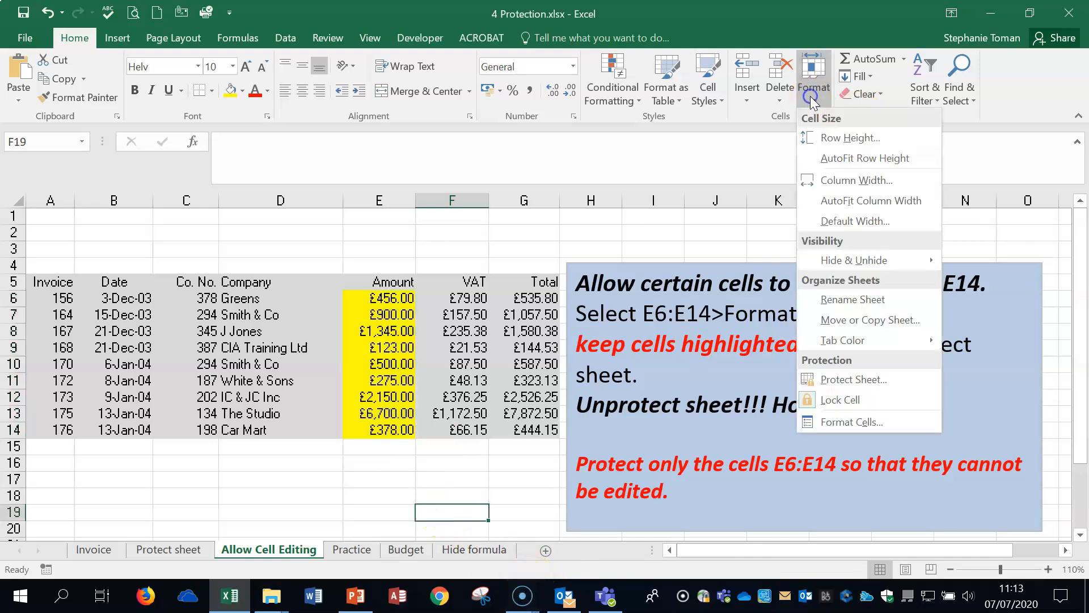
click(862, 380)
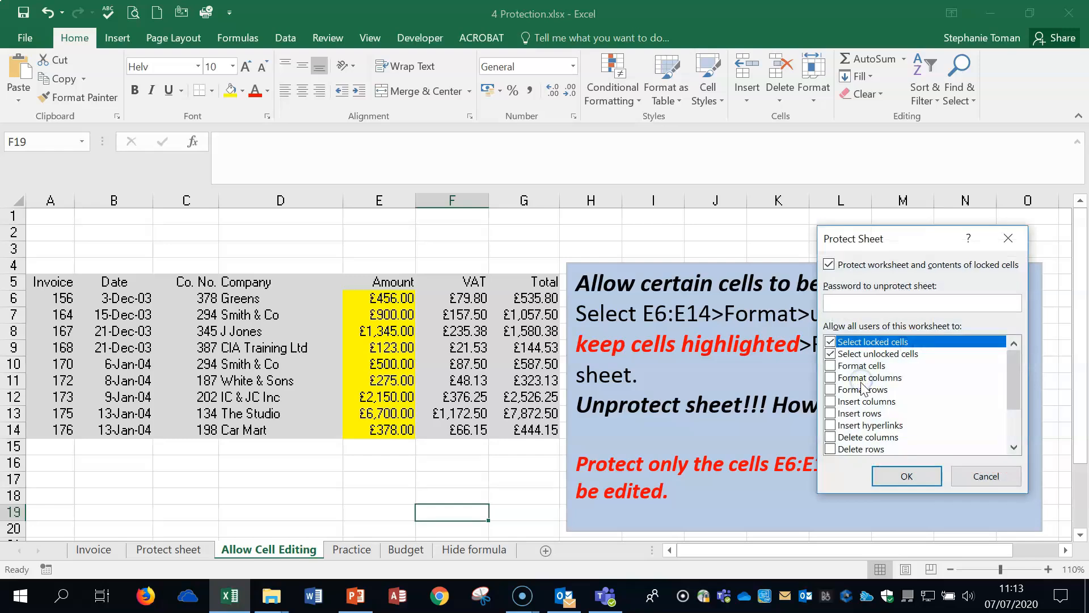
click(908, 479)
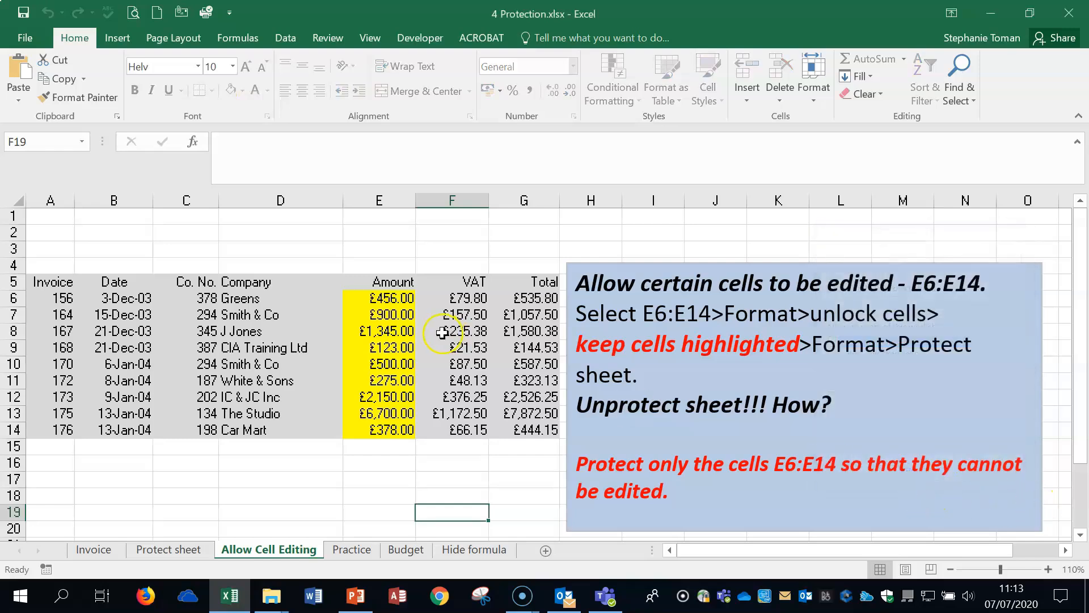
- Test the sheet protection by trying to edit VAT cell F7 and amount cell E7, undoing the E7 entry
click(454, 316)
double_click(454, 317)
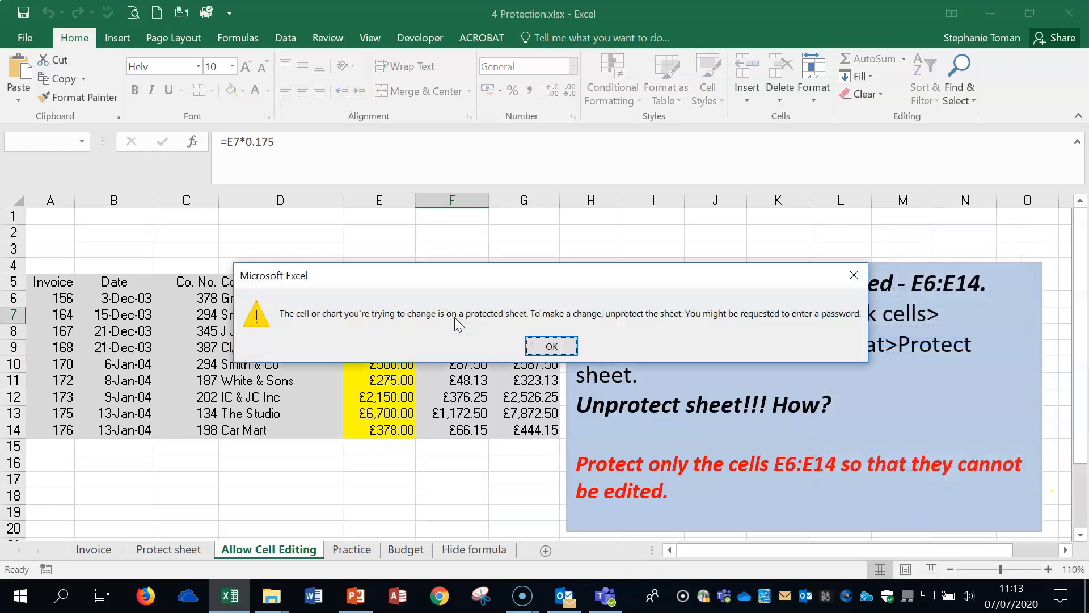
click(553, 343)
double_click(404, 316)
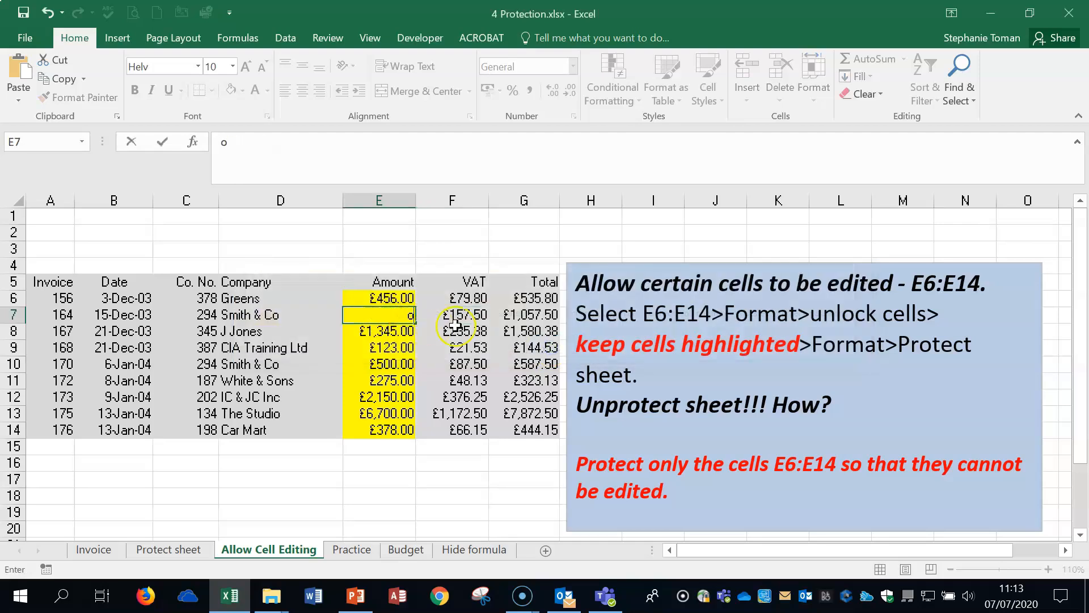
click(47, 13)
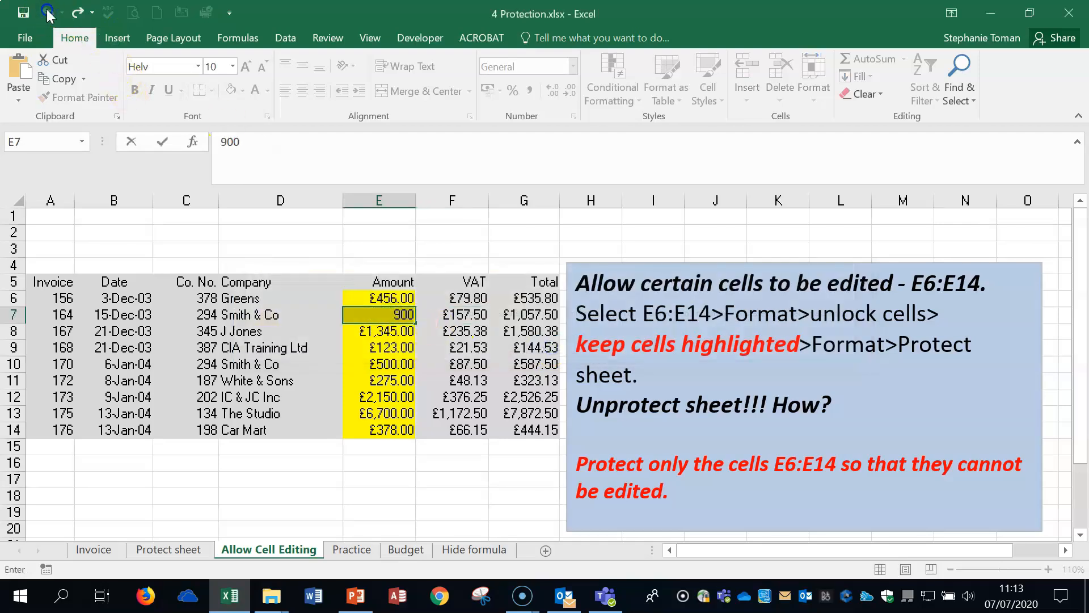
click(469, 402)
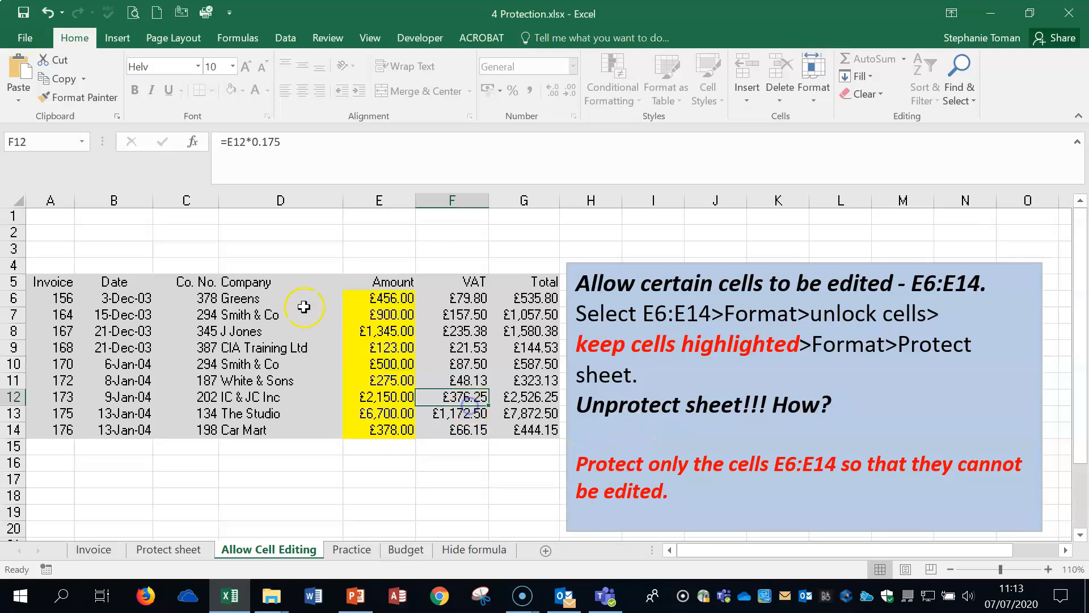
- Remove the protection from the Allow Cell Editing worksheet
right_click(12, 198)
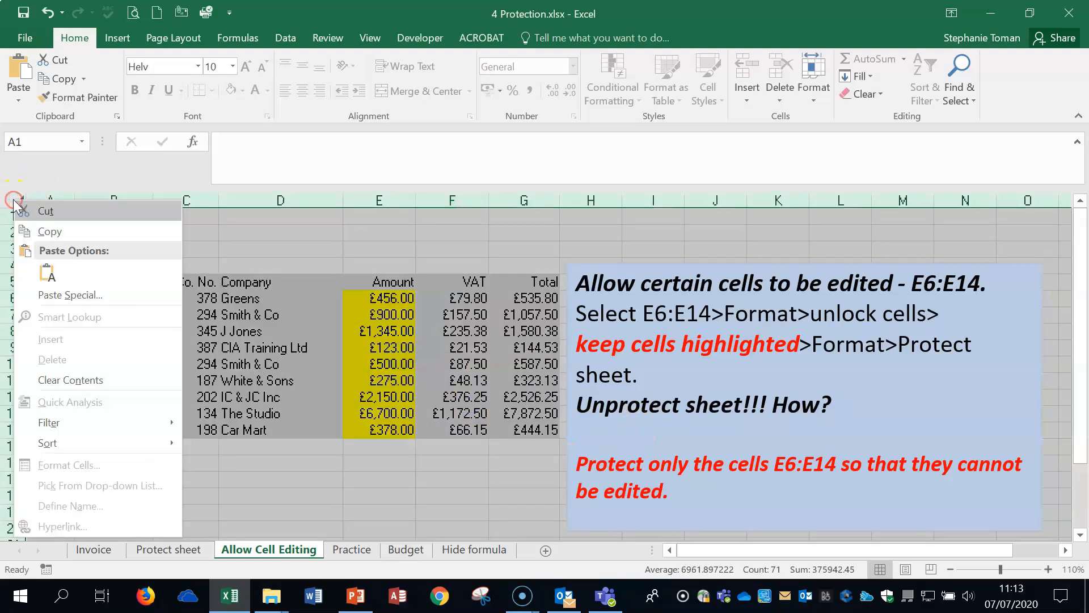
click(402, 500)
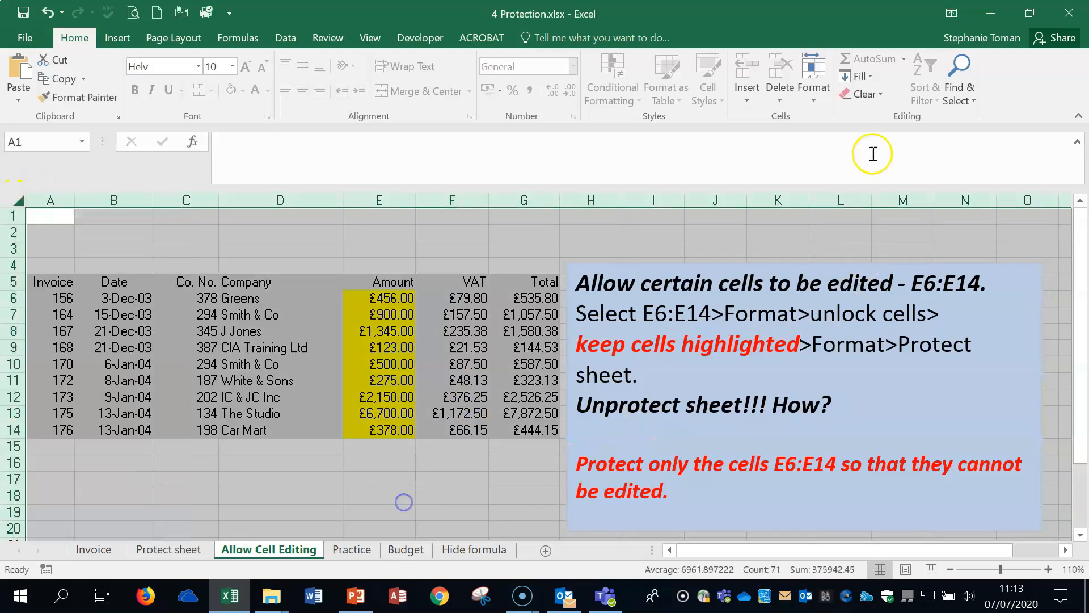
click(813, 79)
click(866, 377)
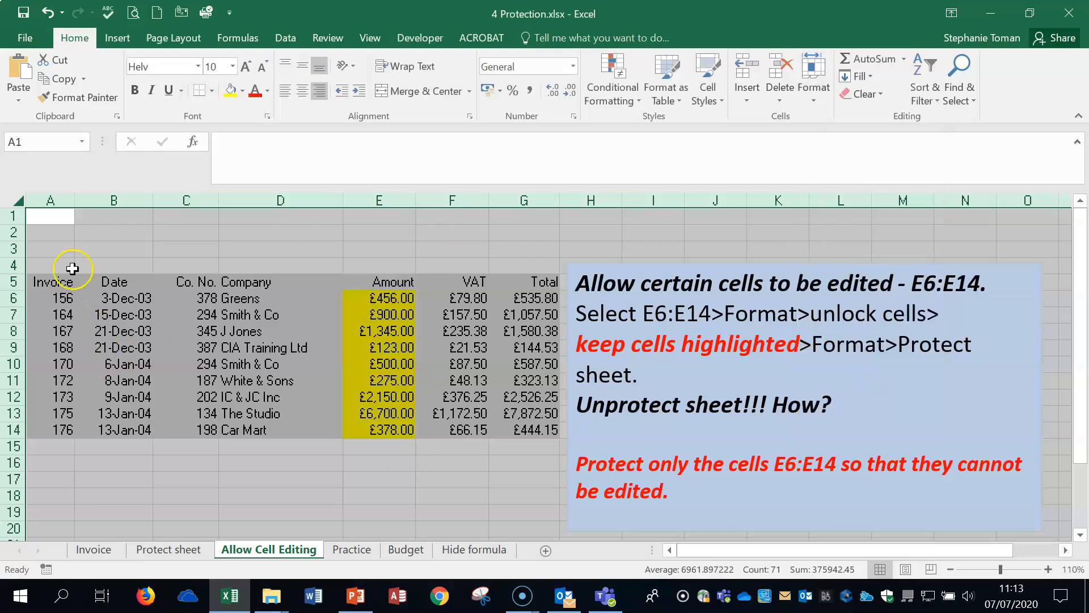
- Apply the Locked protection format to all cells of the Allow Cell Editing worksheet again
right_click(11, 197)
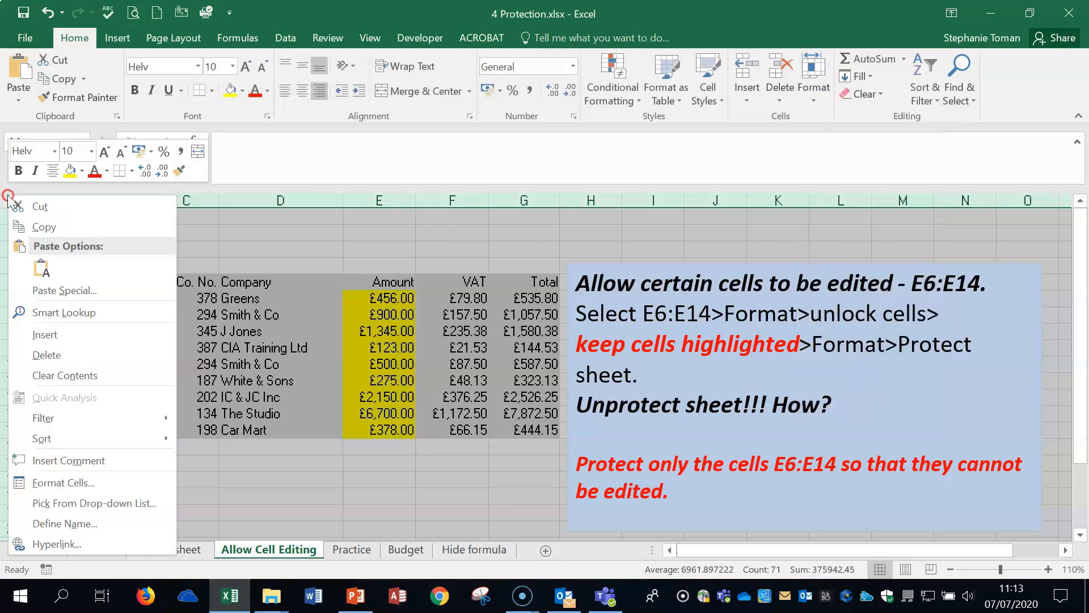
click(56, 482)
click(26, 221)
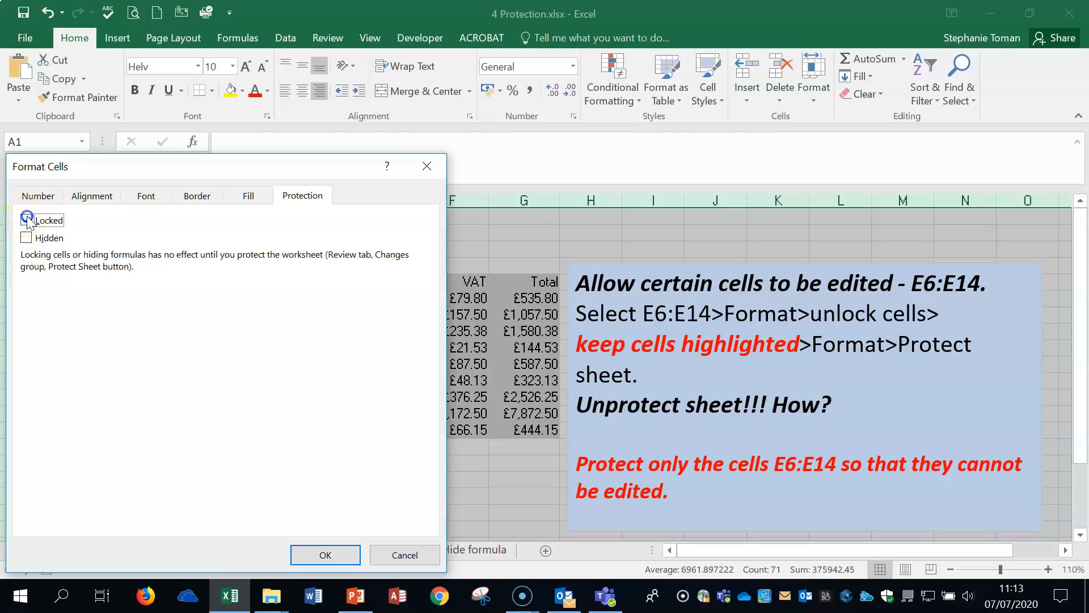
click(320, 554)
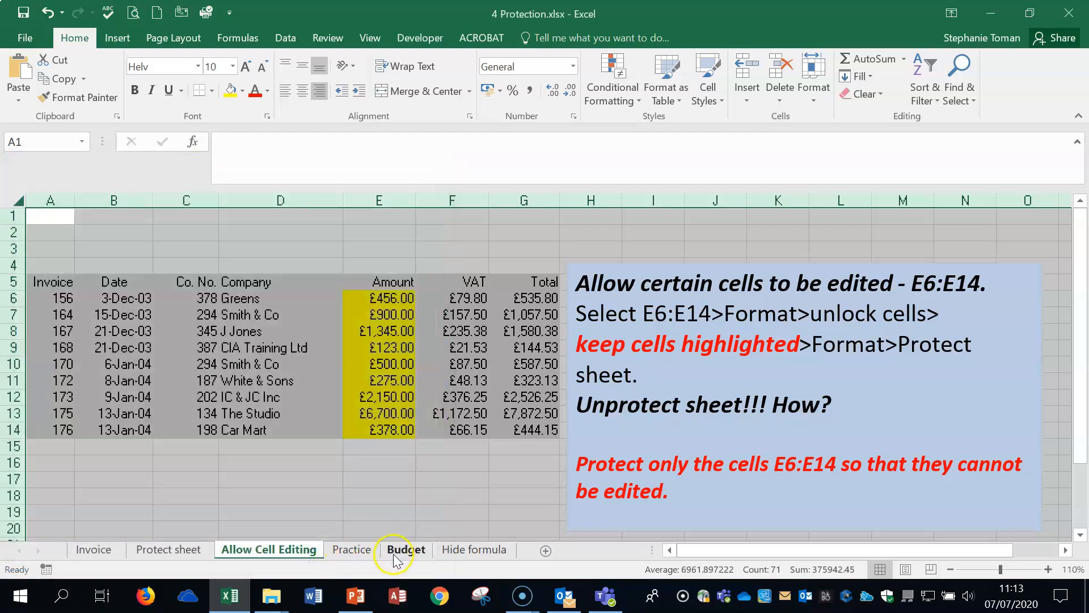
- Open the Practice worksheet and turn off the Locked protection option for all of its cells
click(349, 550)
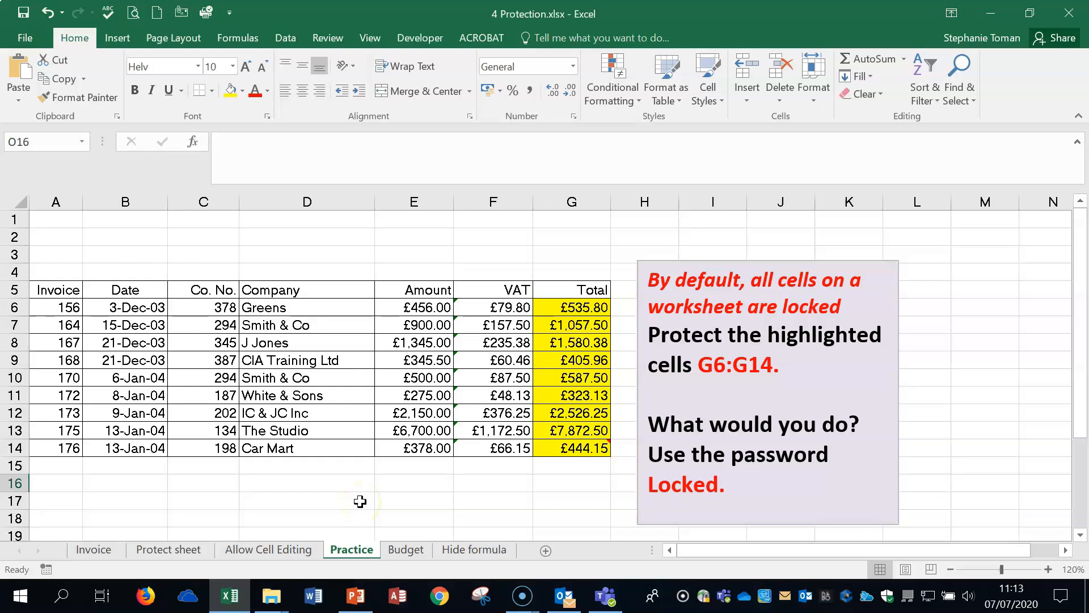
drag(573, 308, 575, 454)
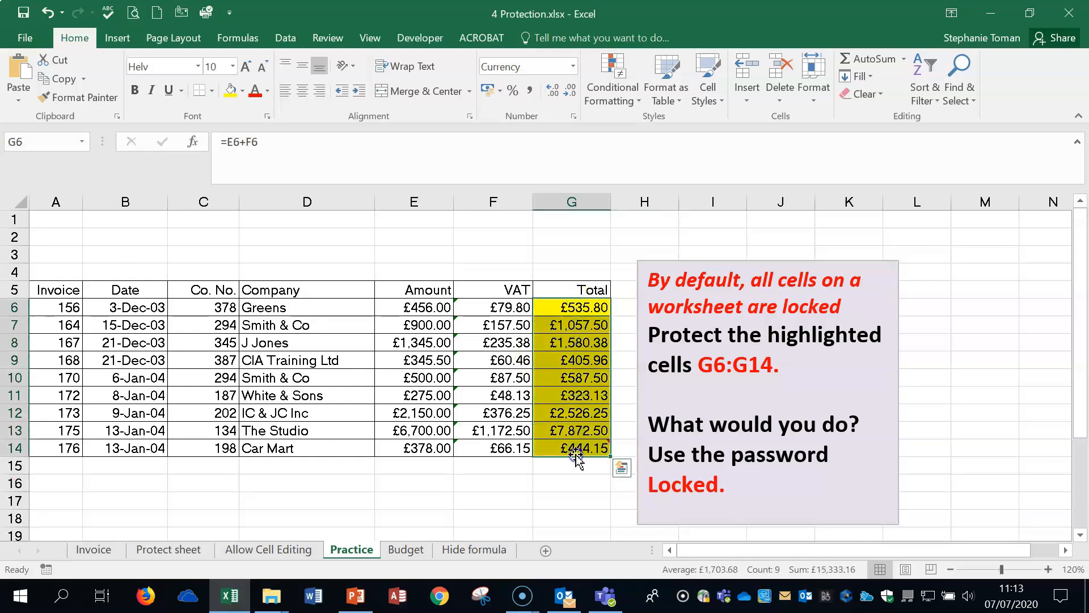
click(277, 497)
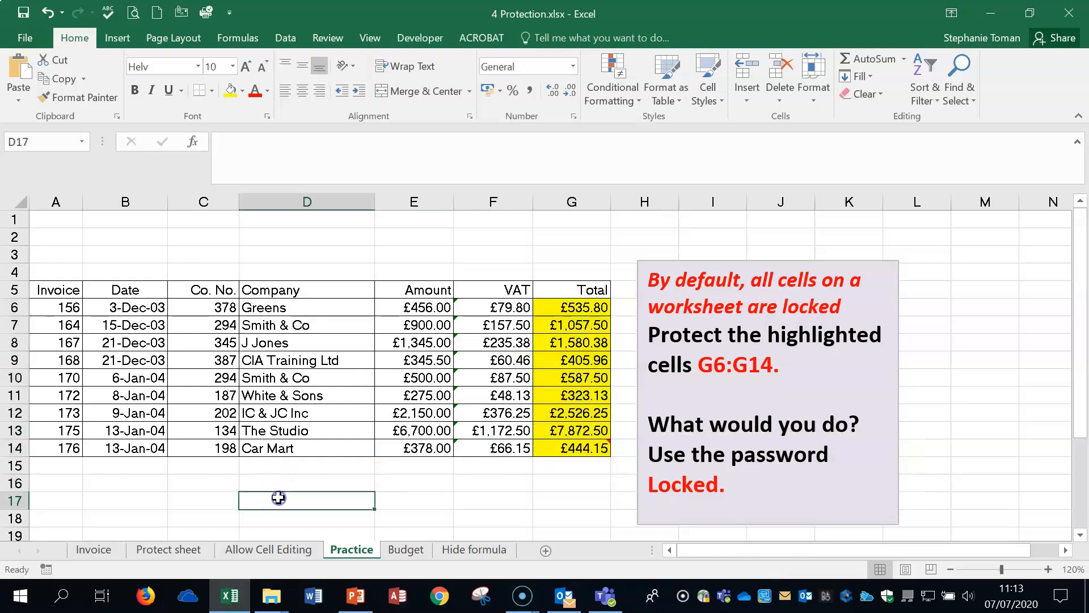
click(489, 497)
click(310, 559)
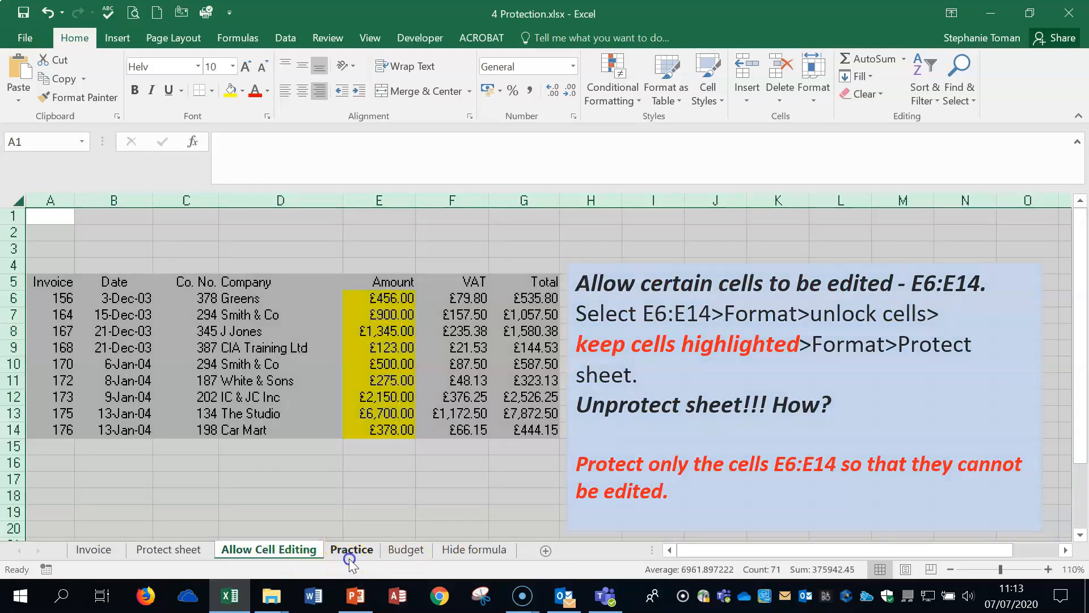
click(350, 549)
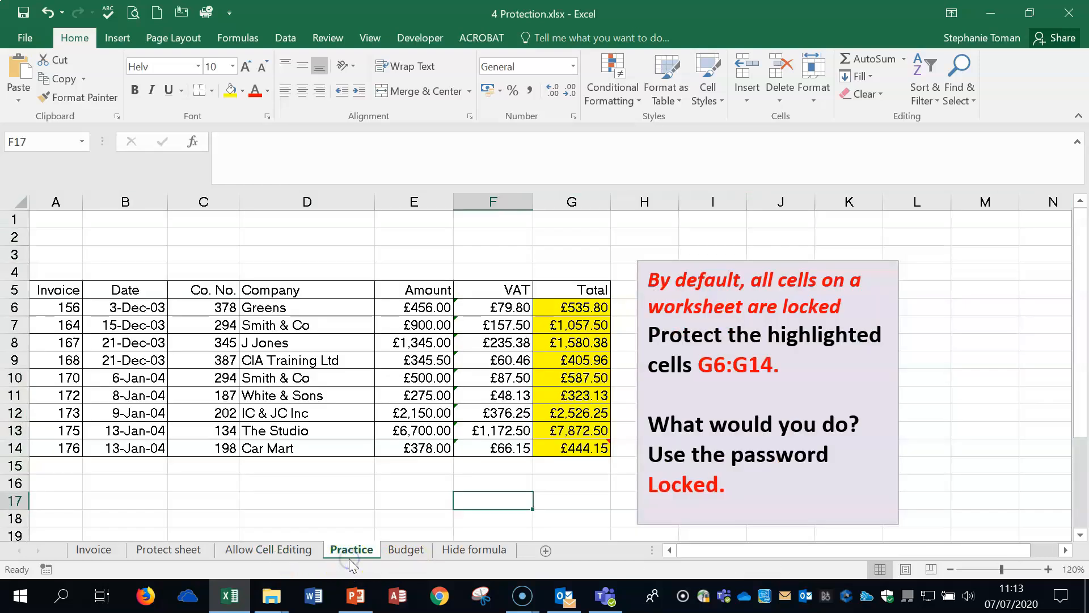
right_click(16, 200)
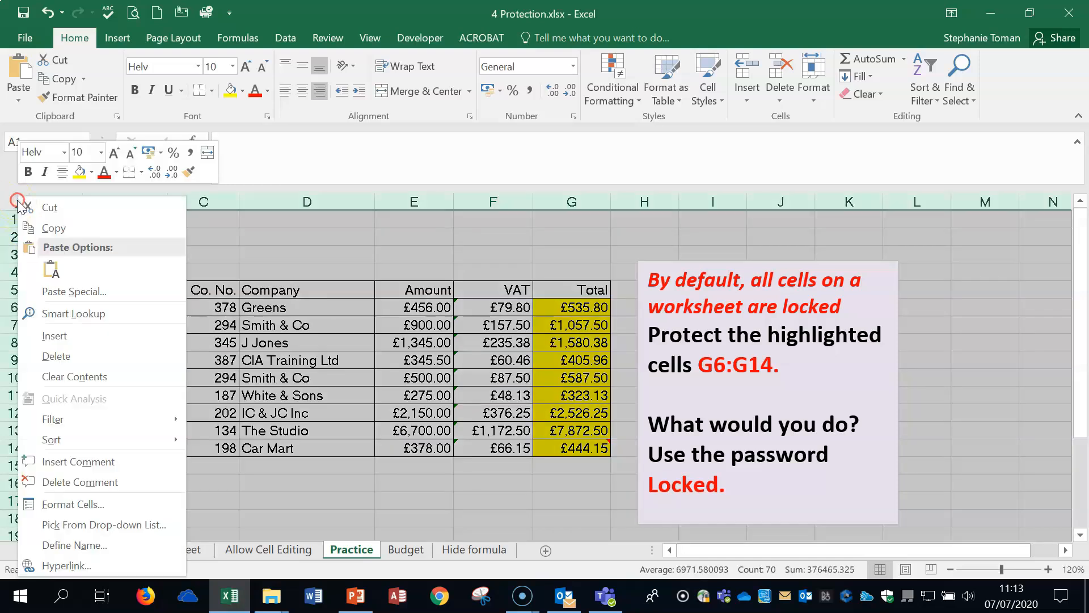
click(96, 504)
click(26, 220)
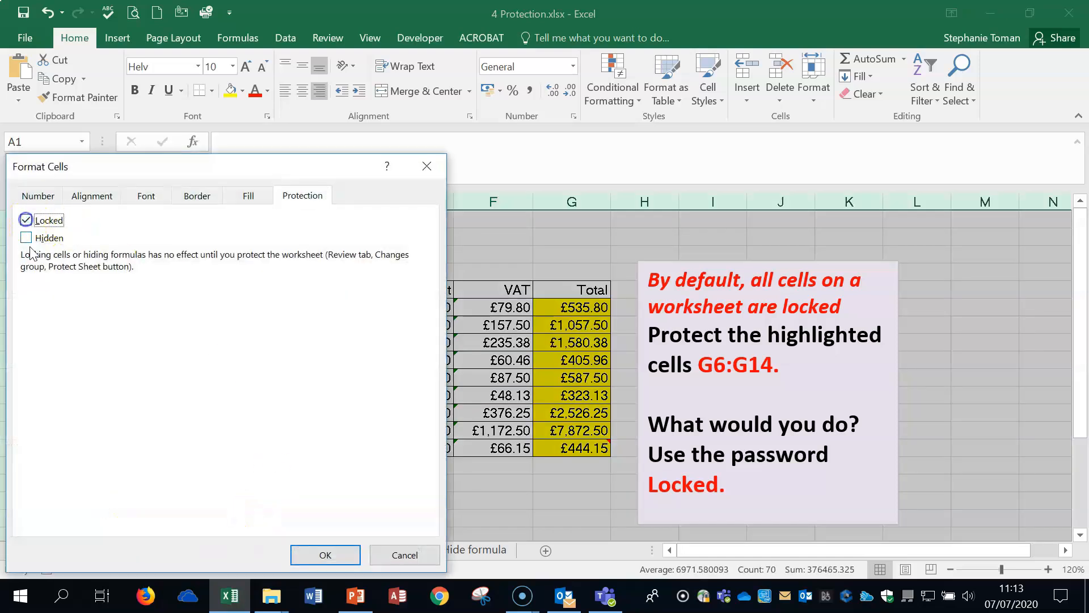
click(324, 555)
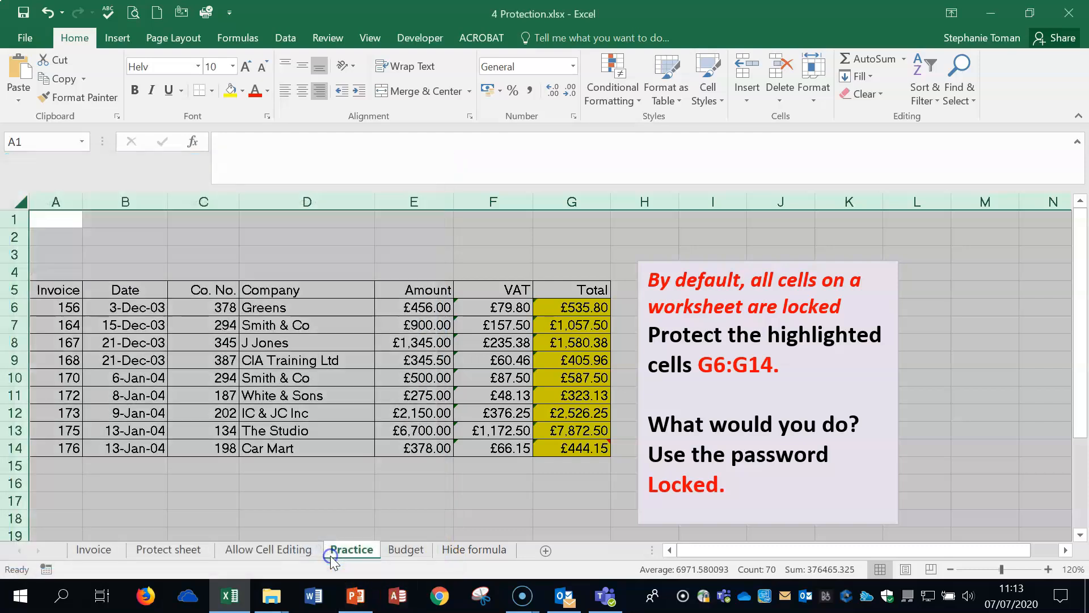
click(287, 518)
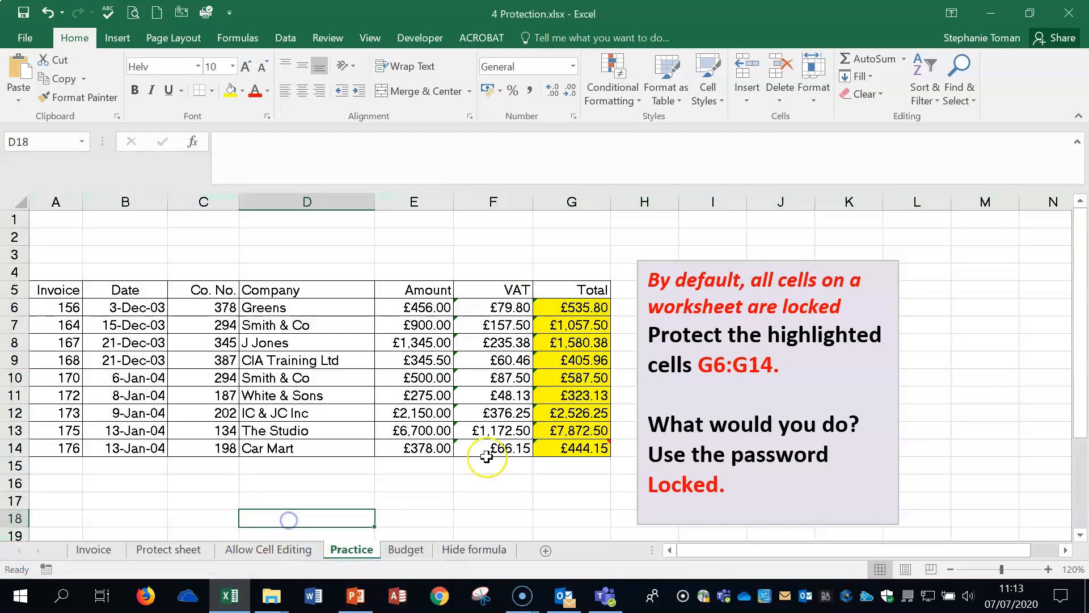
- Turn on the Locked protection option for only the yellow total cells G6:G14
click(574, 307)
drag(574, 307, 582, 402)
drag(575, 449, 574, 447)
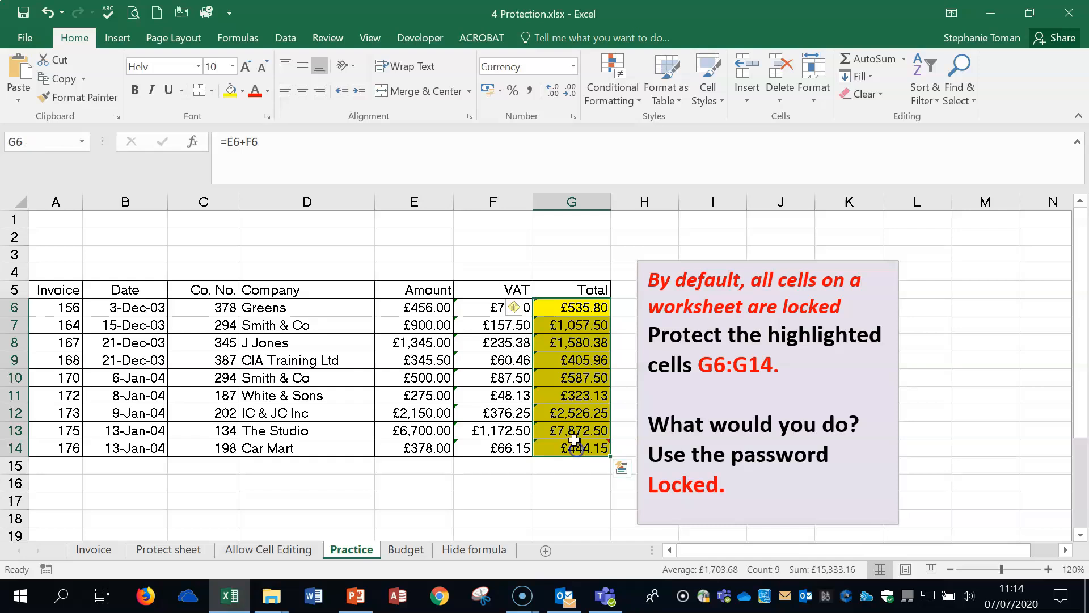
right_click(566, 410)
click(617, 339)
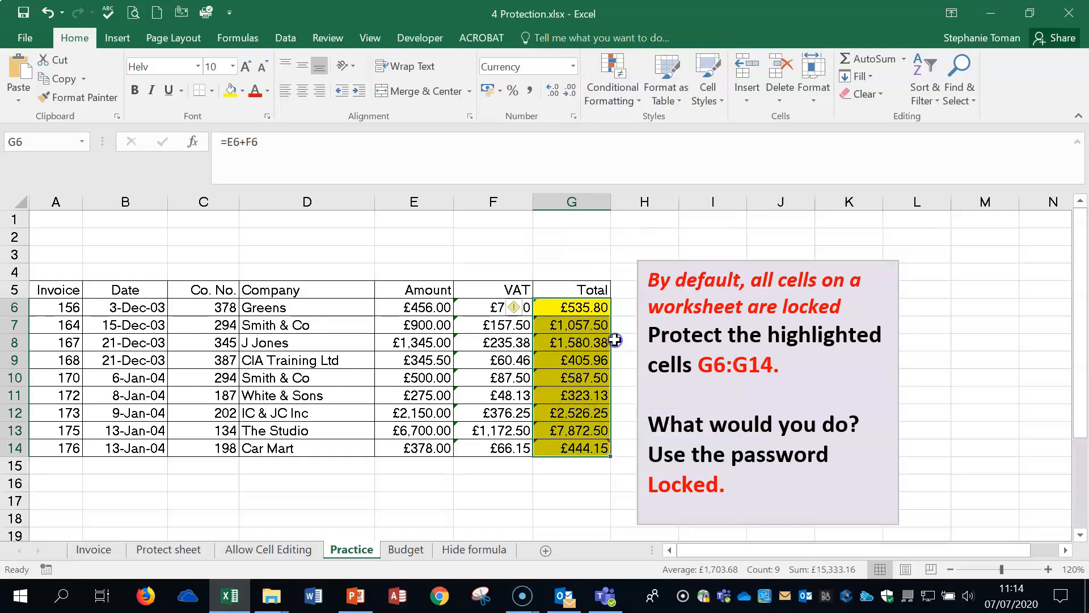
click(414, 184)
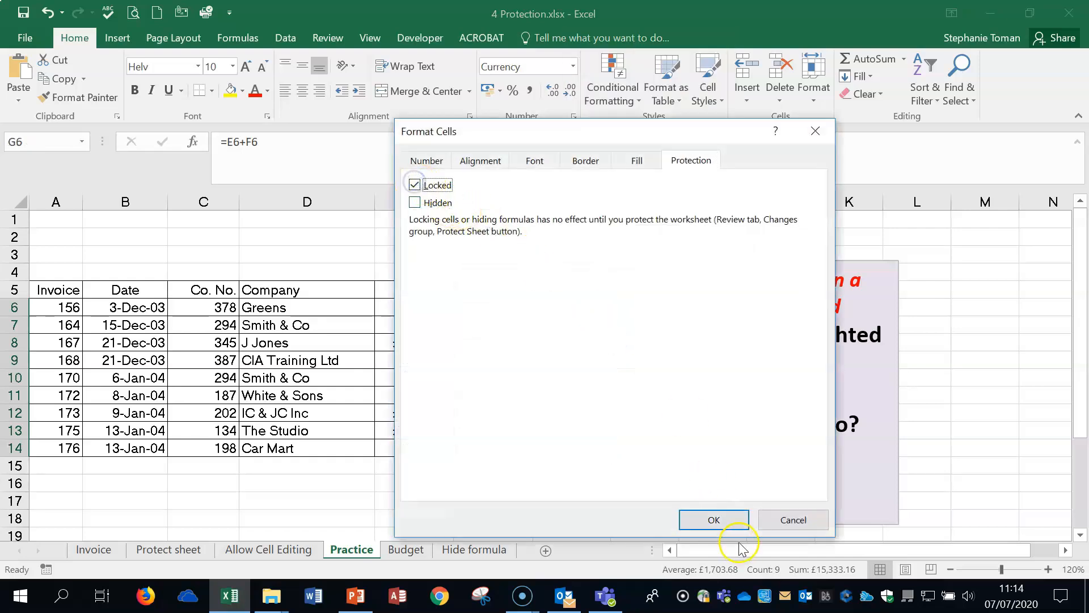
click(721, 523)
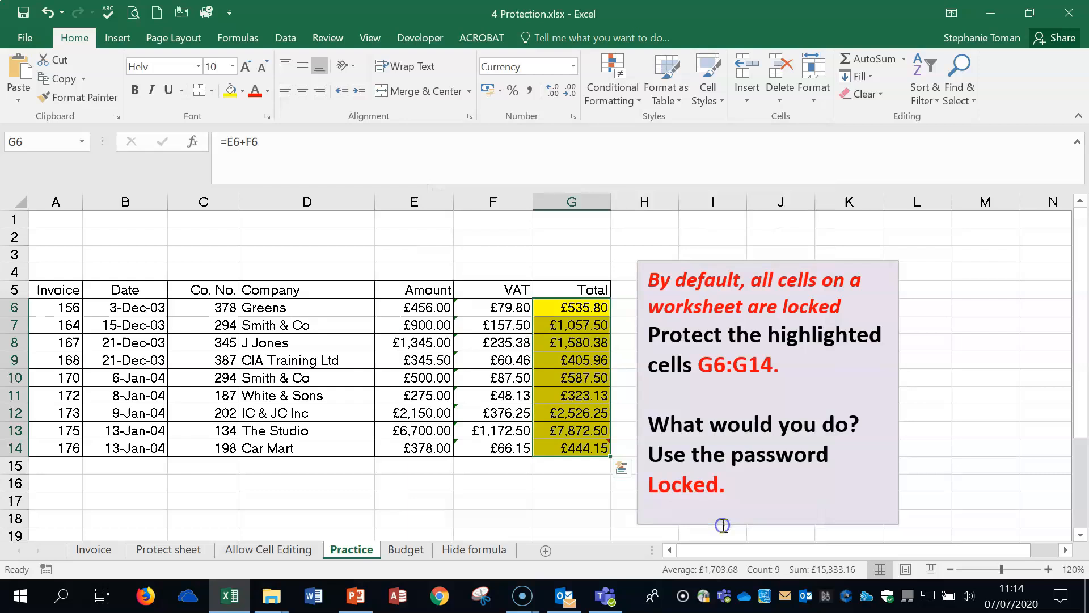
- Protect the Practice worksheet without a password, keeping the default user permissions
click(820, 101)
click(878, 380)
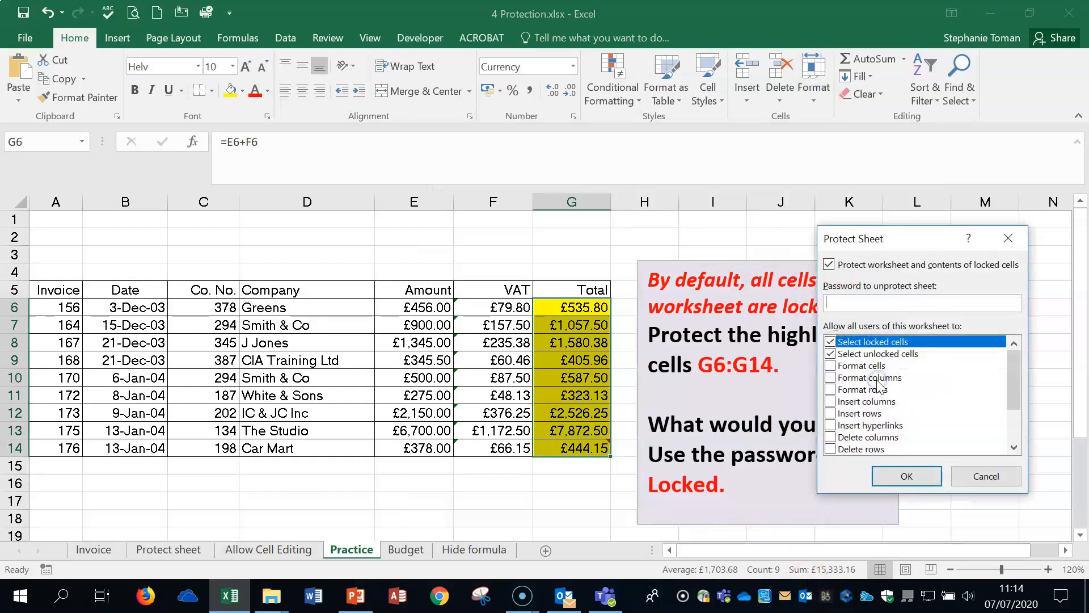
click(906, 476)
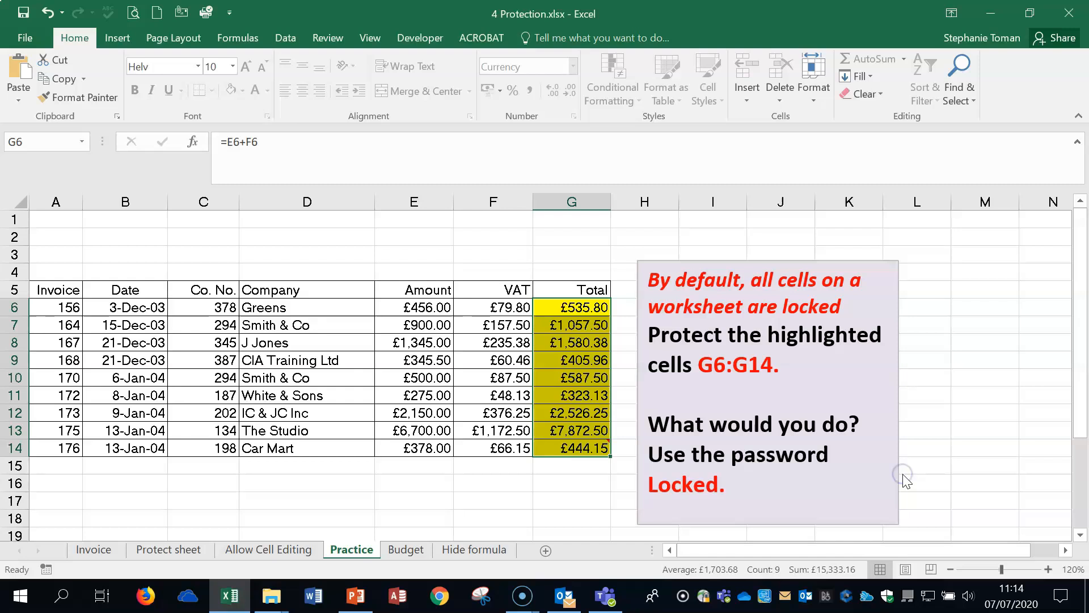
- Test the protection by entering 8 in amount cell E9, undoing it, and trying to edit total cell G8
click(436, 361)
text(8)
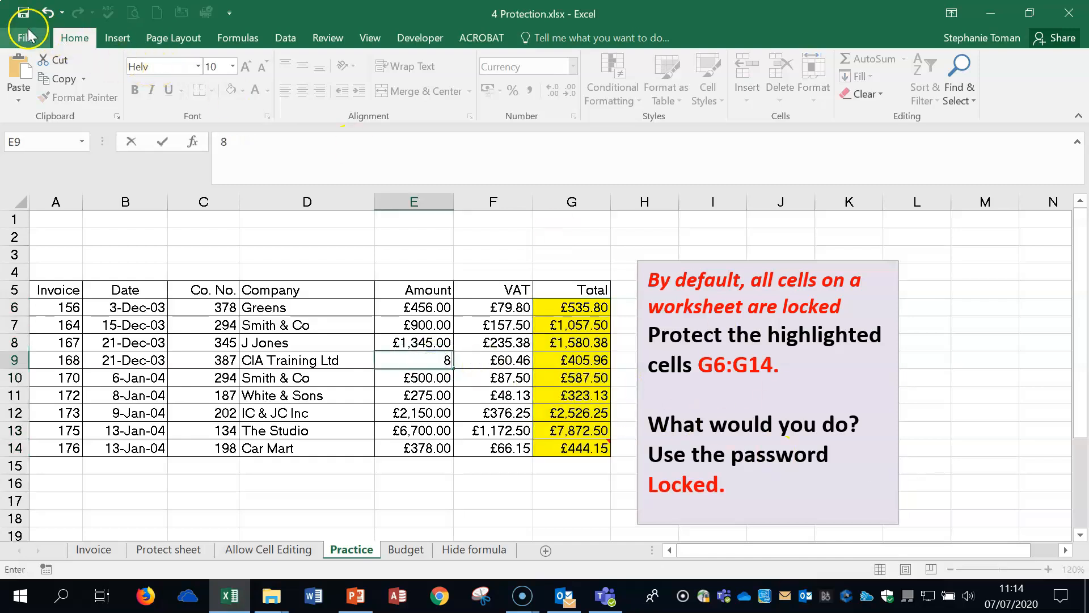
click(47, 13)
click(547, 348)
double_click(546, 347)
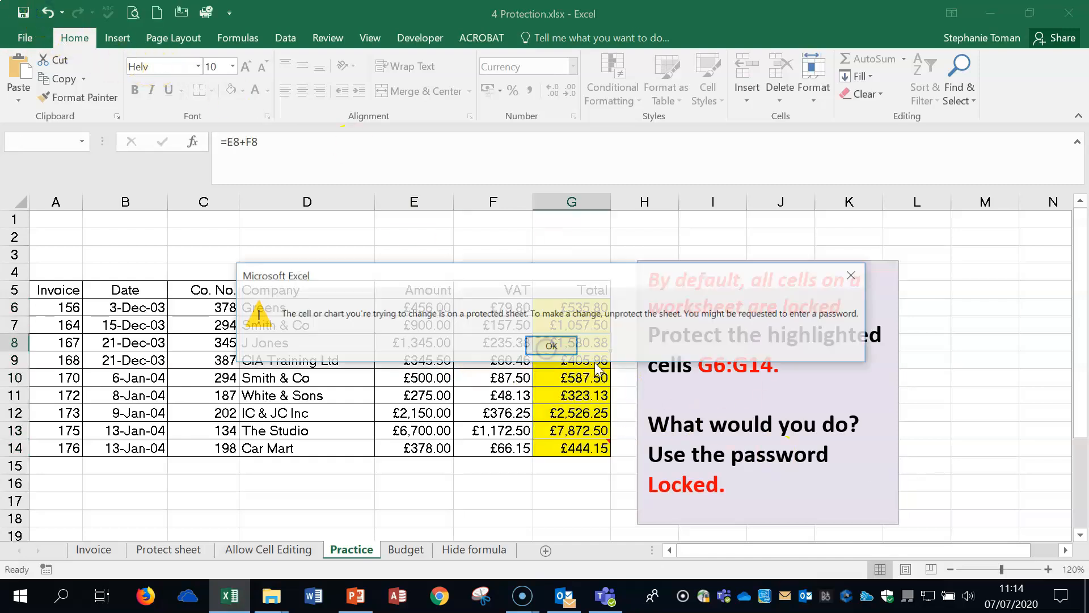
click(554, 345)
click(943, 427)
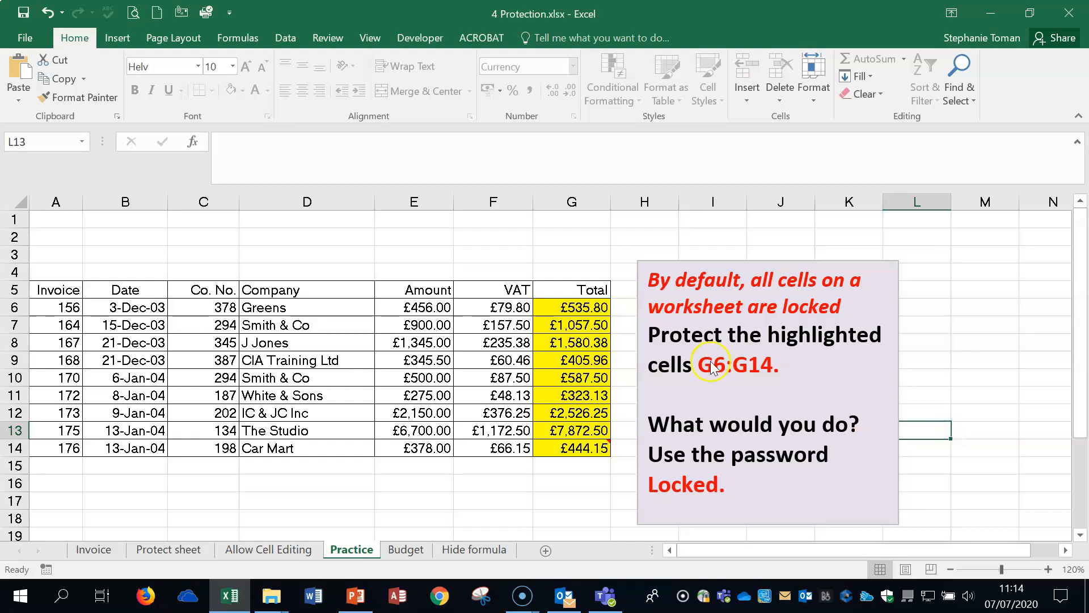
- Unprotect the Practice worksheet and set all of its cells back to Locked
click(812, 90)
click(867, 383)
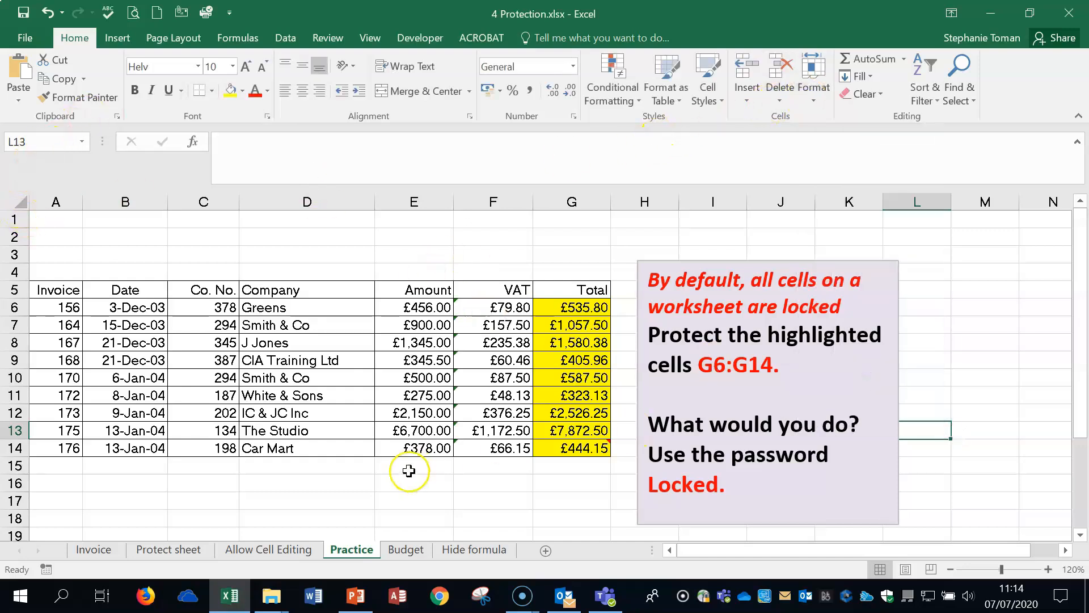
click(18, 202)
right_click(19, 201)
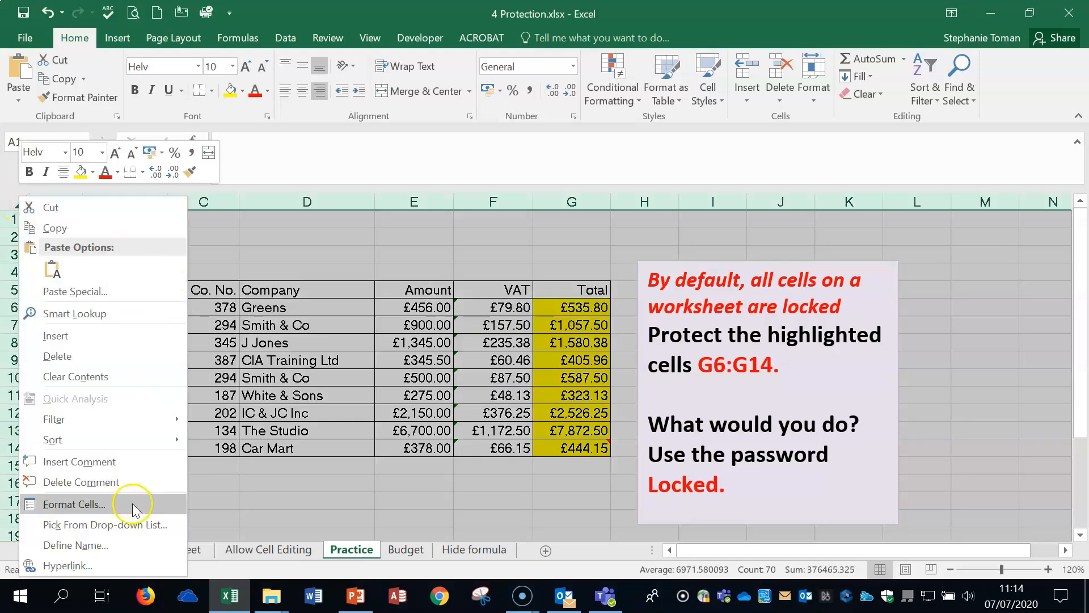
click(131, 507)
click(26, 220)
click(325, 555)
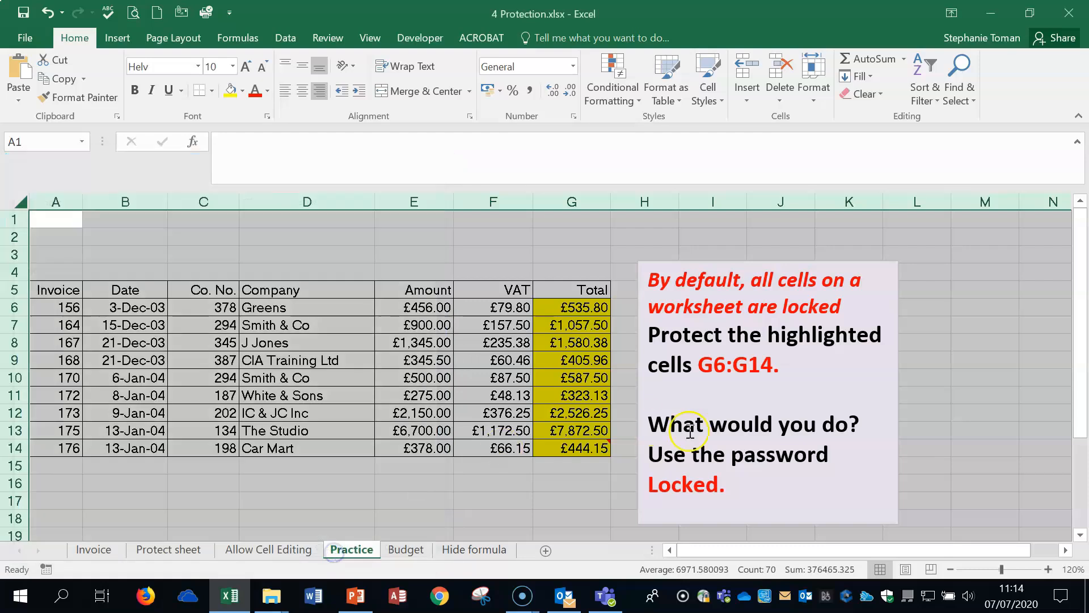
click(947, 393)
click(821, 100)
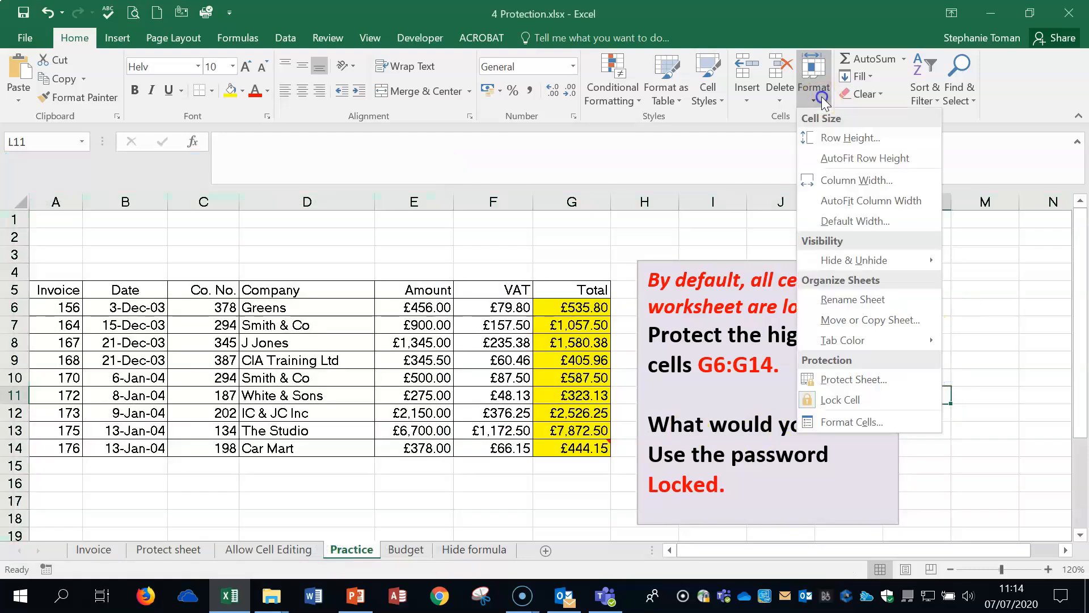
click(845, 385)
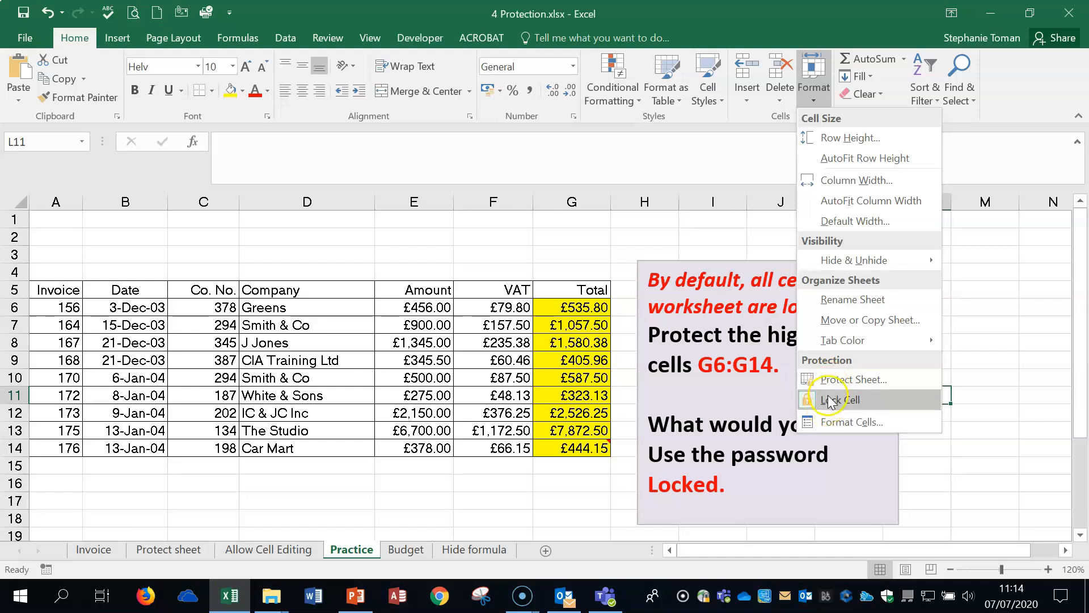
click(495, 486)
click(495, 486)
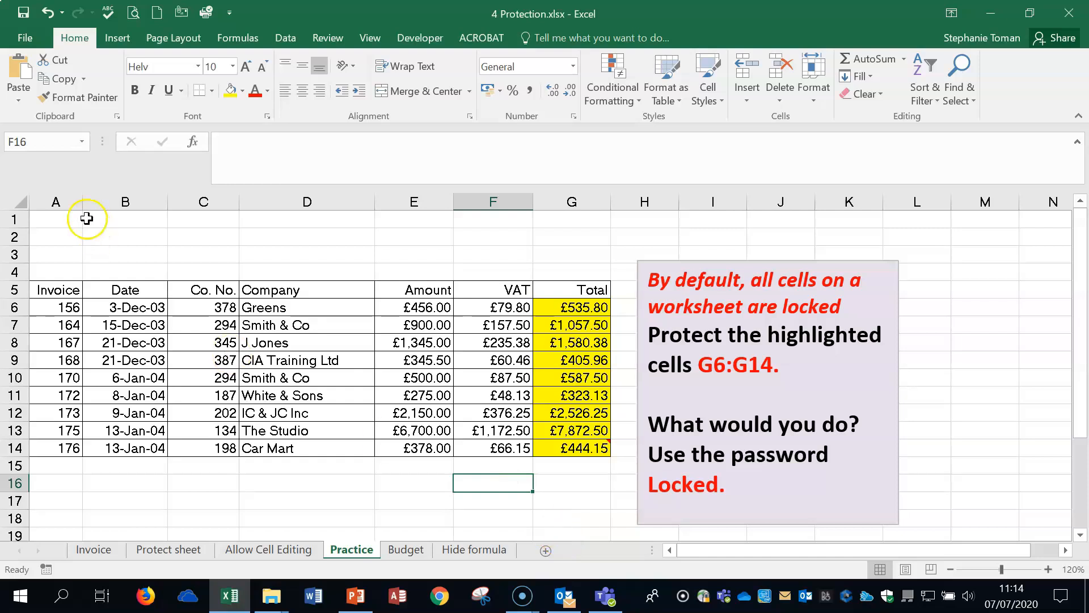
- Check that the Locked protection option is turned on for all cells of the Practice worksheet
click(16, 201)
right_click(16, 201)
click(114, 507)
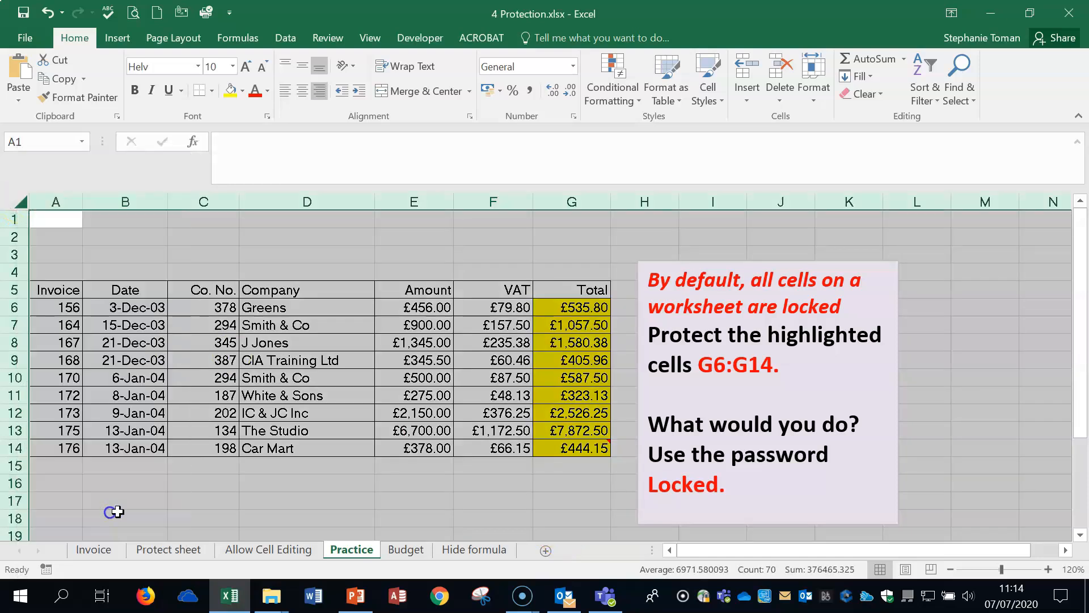
click(26, 221)
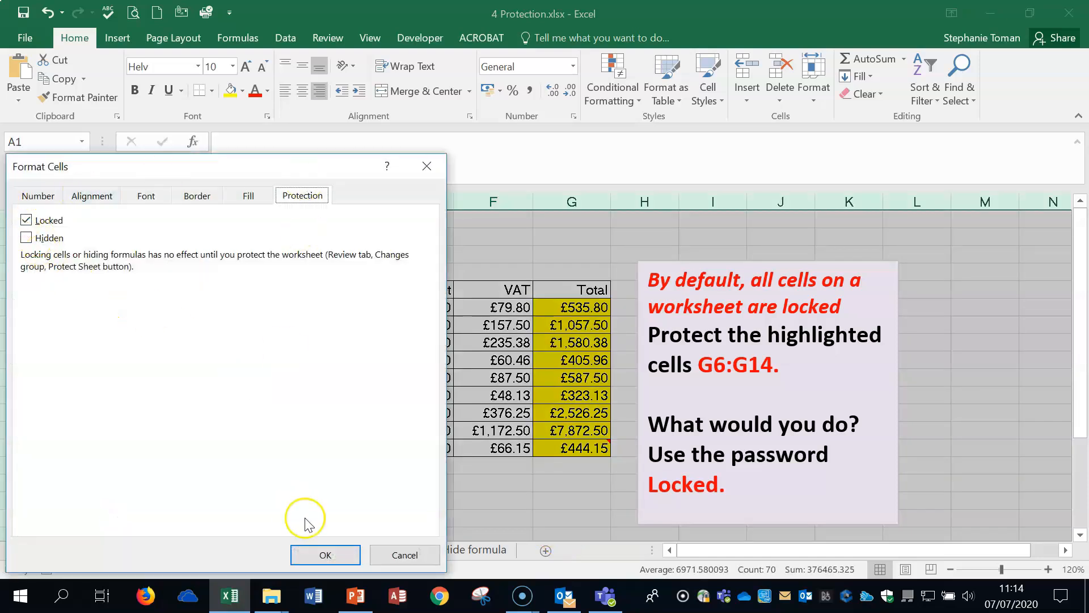
click(326, 558)
click(581, 533)
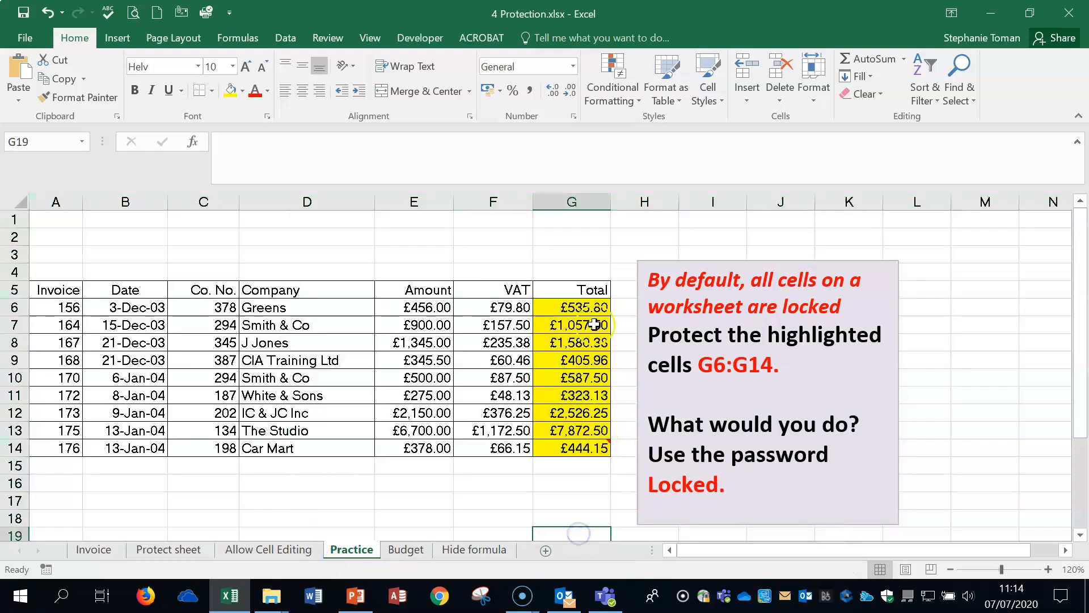
- Turn off the Locked protection option for every cell of the Practice worksheet
click(576, 304)
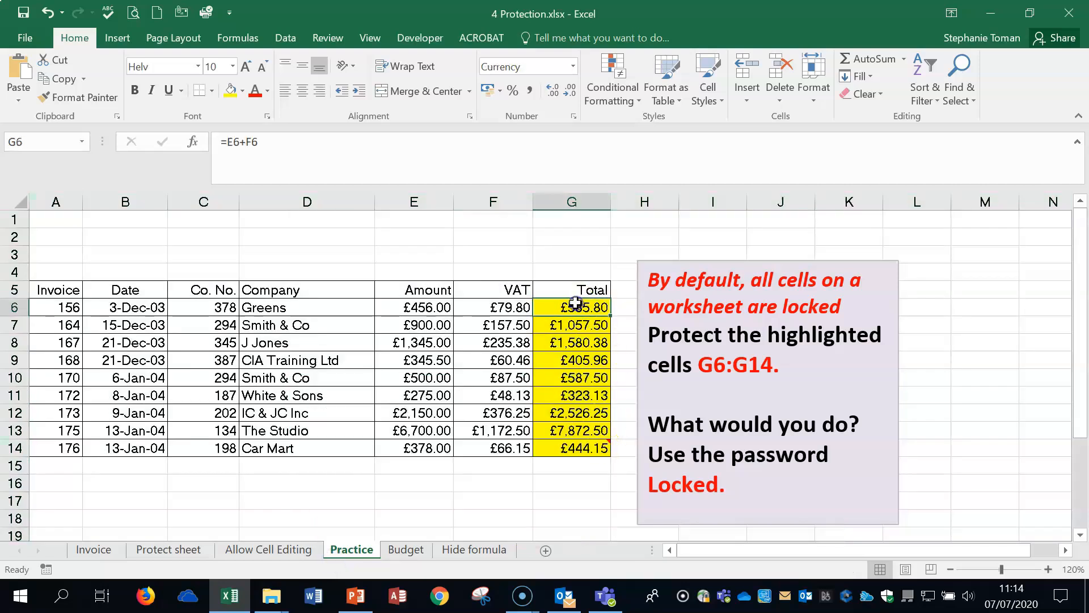
drag(578, 307, 569, 452)
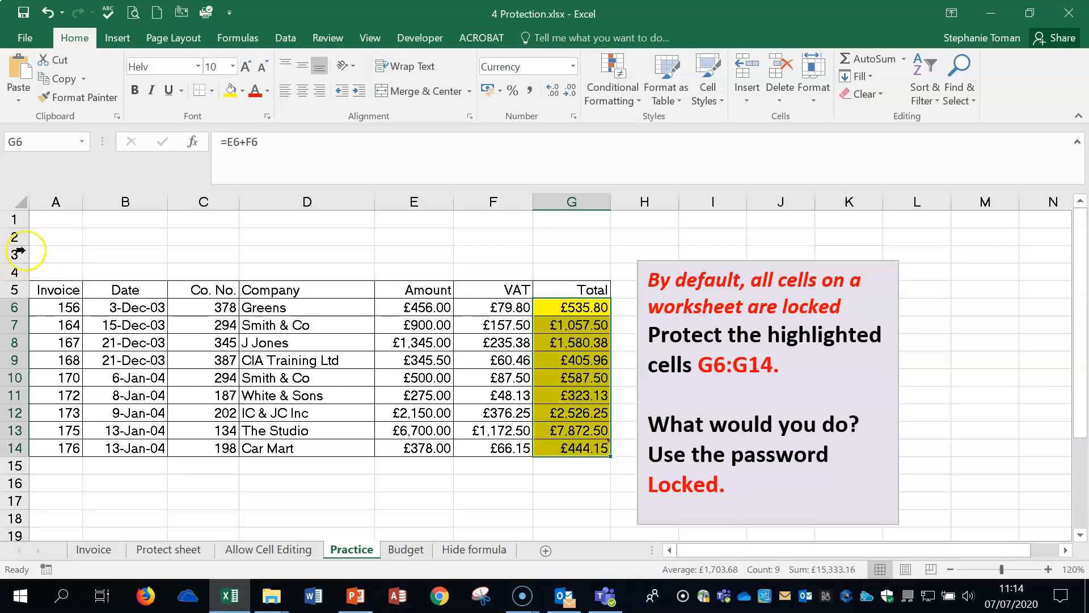
right_click(15, 195)
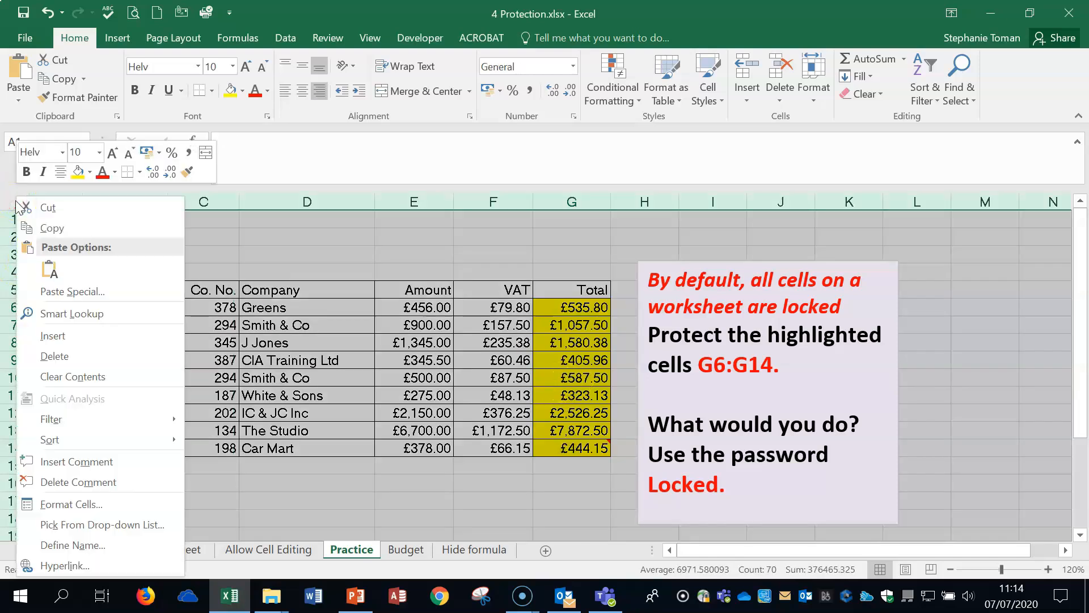
click(108, 505)
click(26, 220)
click(320, 554)
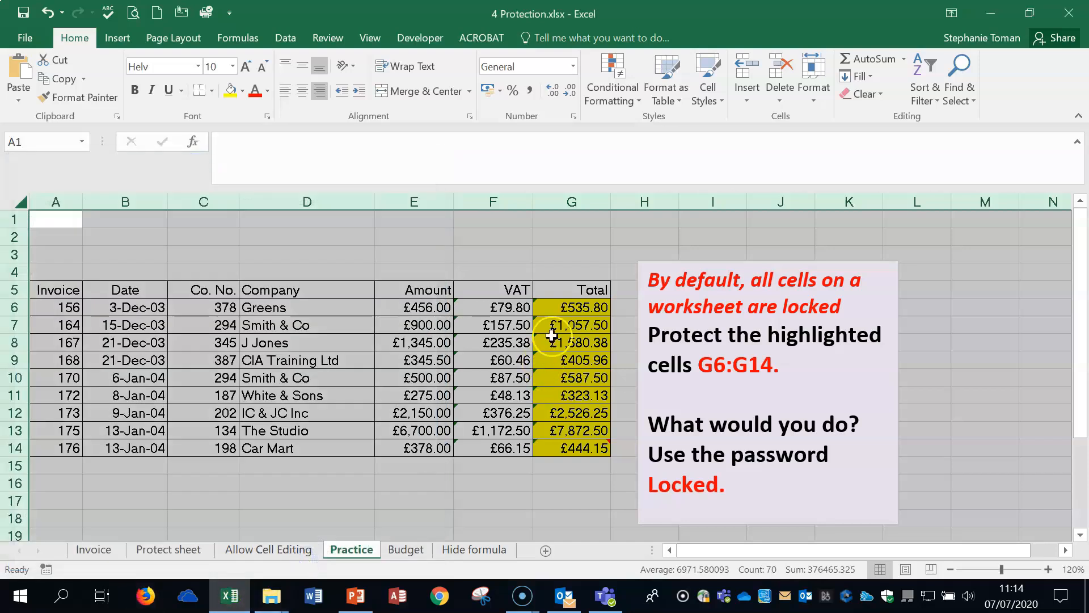
- Inspect the Lock Cell setting of total cells G6:G14 and the Locked option of empty cell D3 without changing them
click(564, 307)
drag(564, 307, 573, 444)
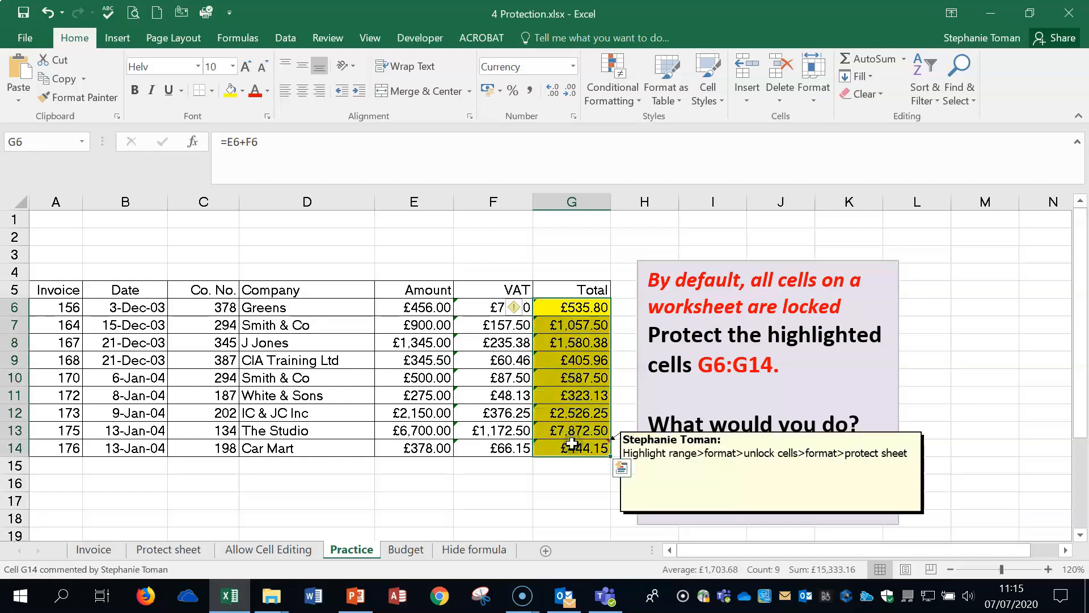
click(814, 91)
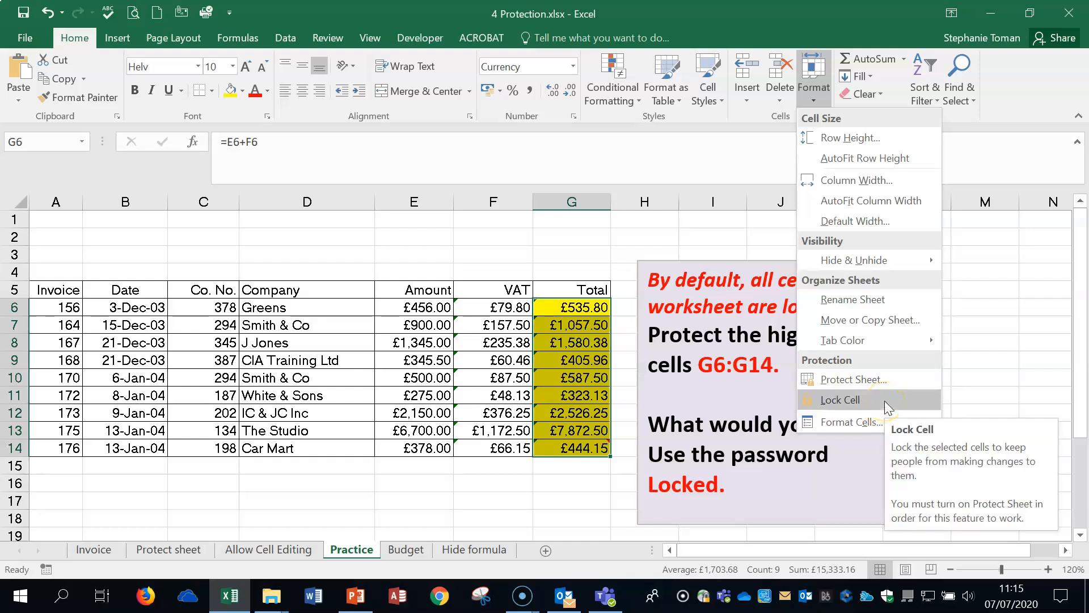
right_click(353, 255)
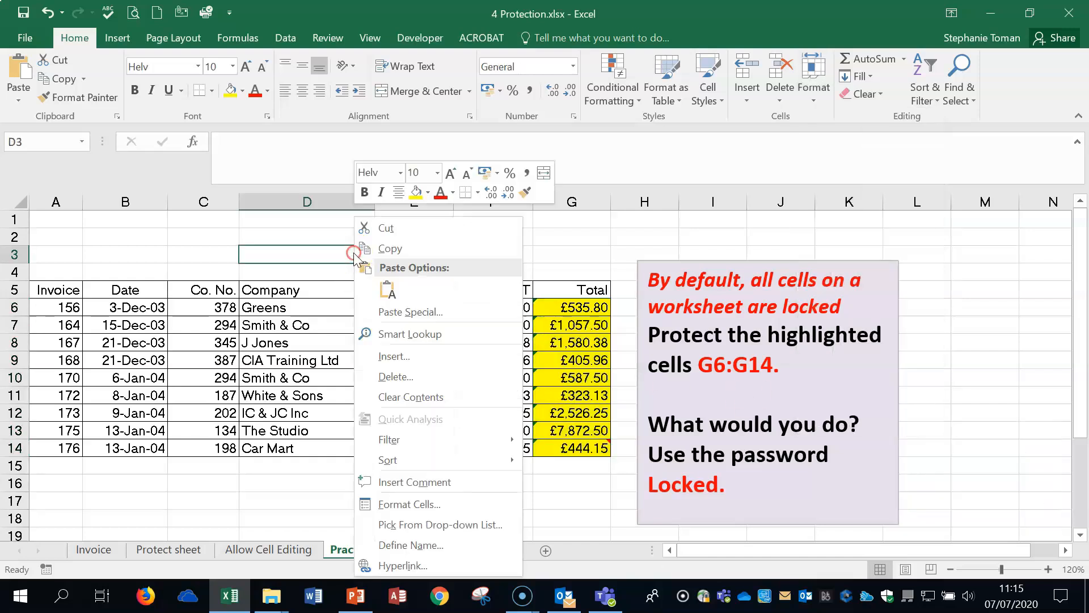
click(436, 505)
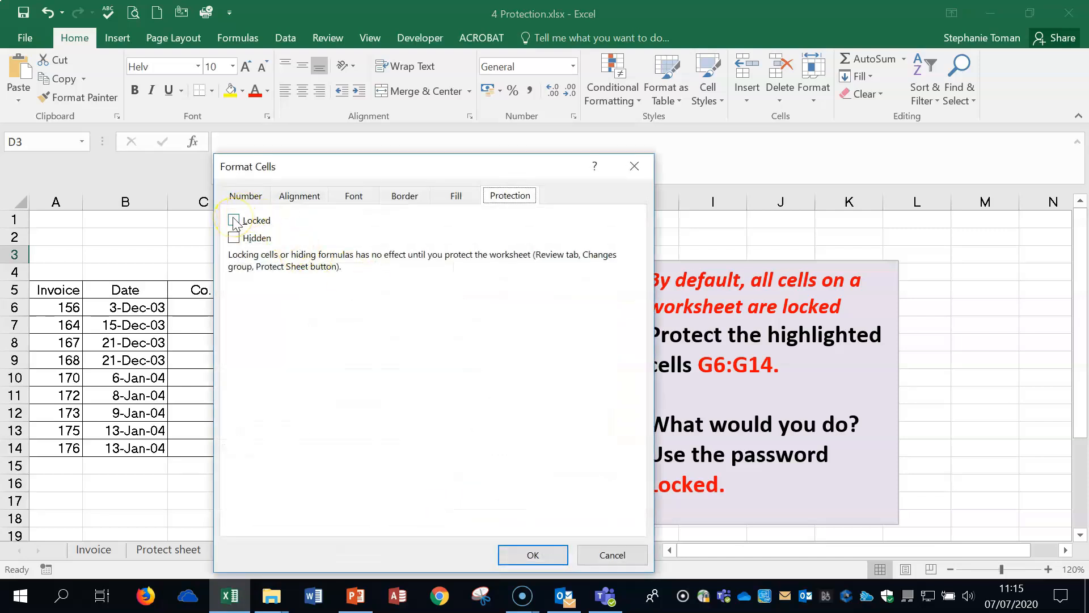
click(634, 167)
- Apply Lock Cell to only the yellow total cells G6:G14
drag(572, 307, 579, 447)
mouse_move(579, 447)
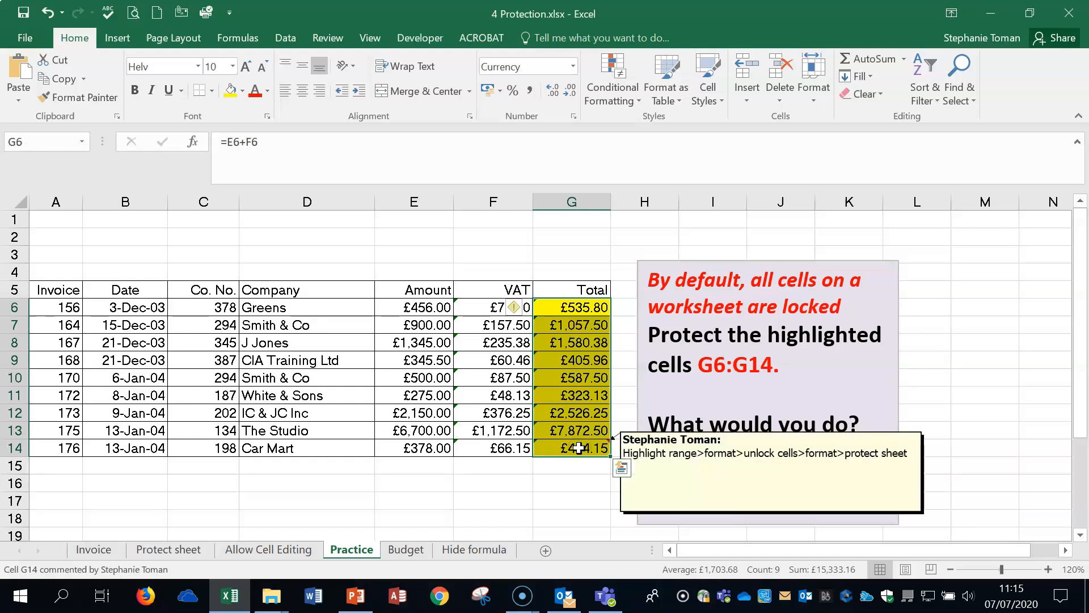
click(813, 80)
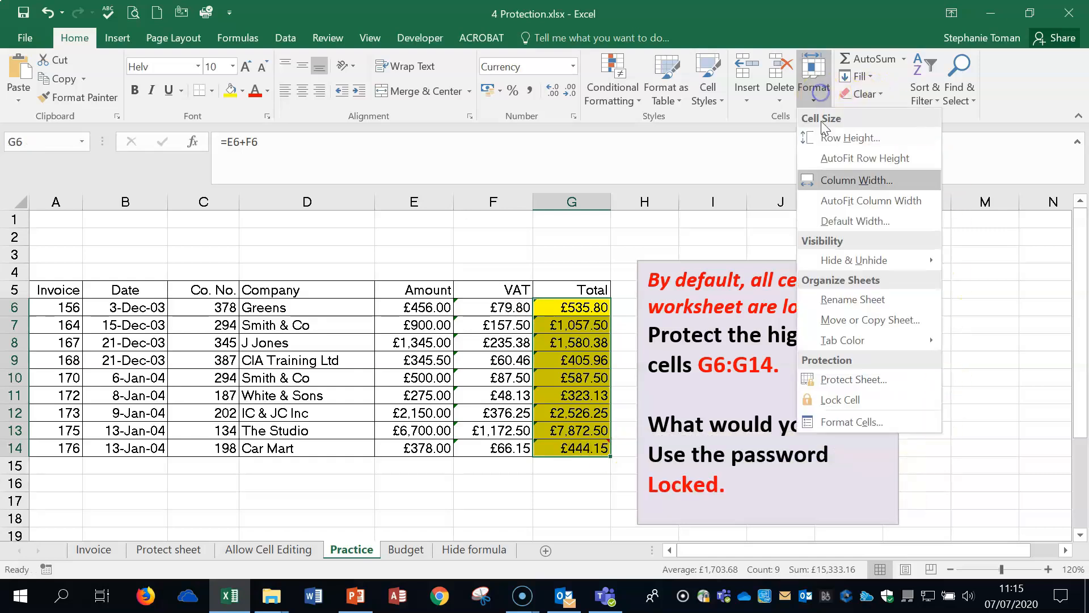
click(872, 404)
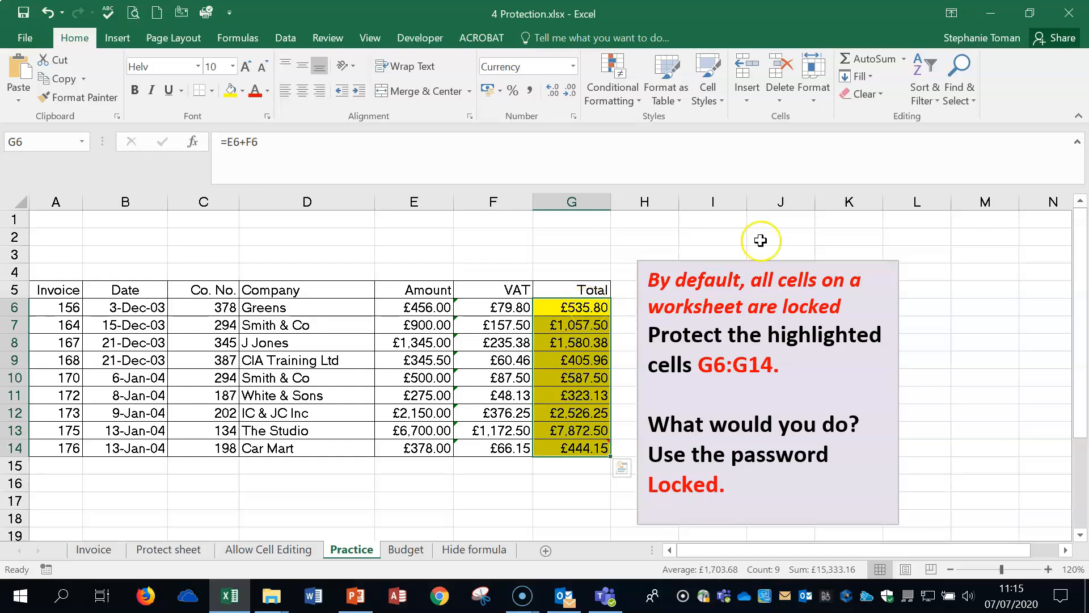
- Protect the Practice worksheet without a password, keeping the default user permissions
click(813, 91)
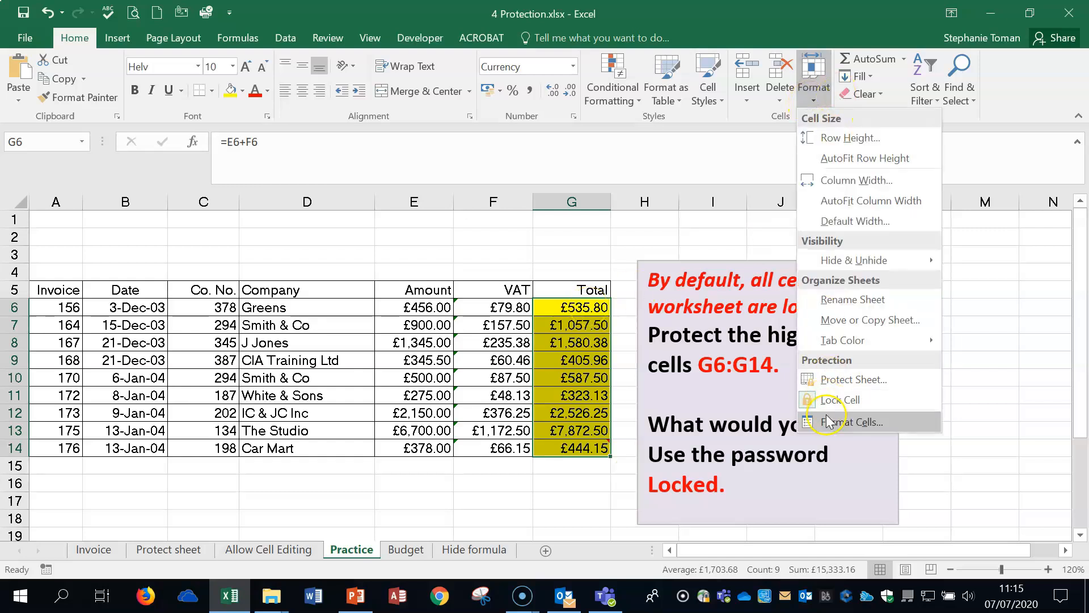
click(837, 380)
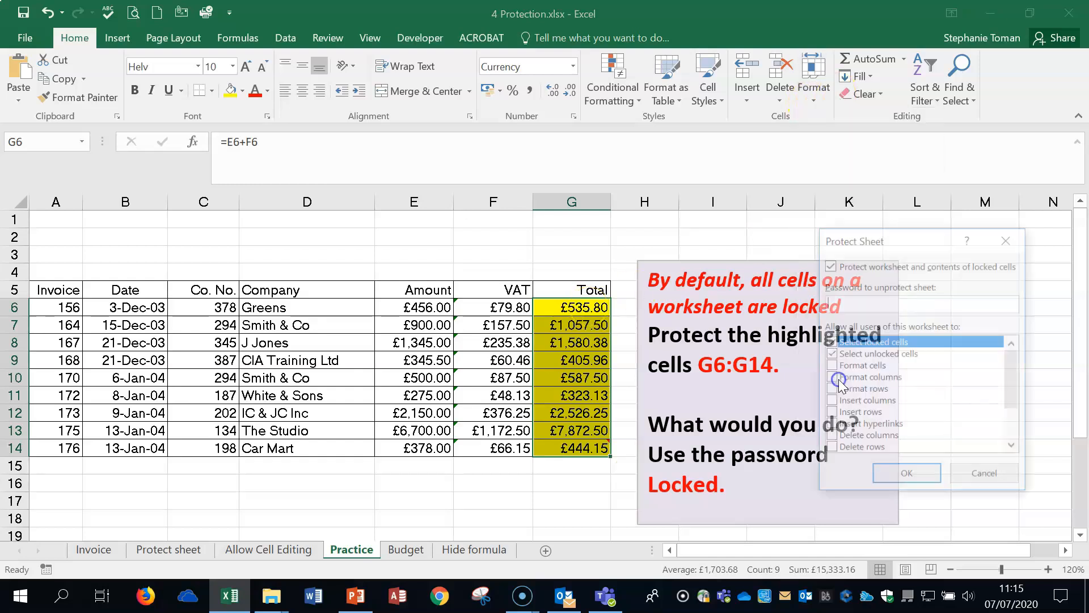
click(893, 478)
- Test the protection by trying to delete total cell G9, then clearing company cell D9 and undoing that deletion
click(580, 364)
key(Delete)
click(554, 345)
click(370, 352)
key(Delete)
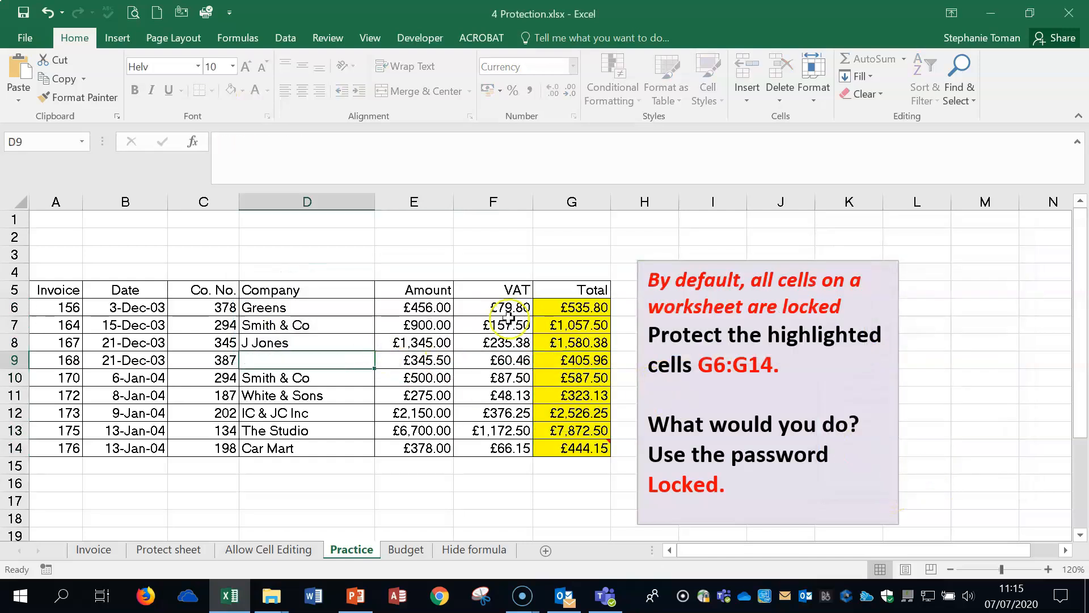
click(47, 13)
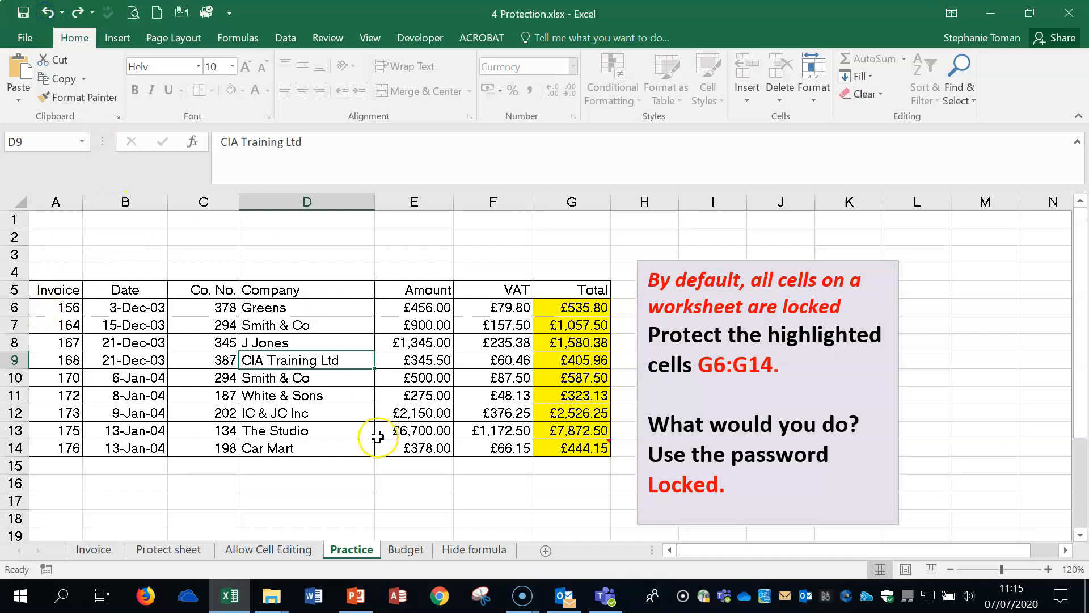
- Remove the protection from the Practice worksheet
drag(575, 312, 573, 448)
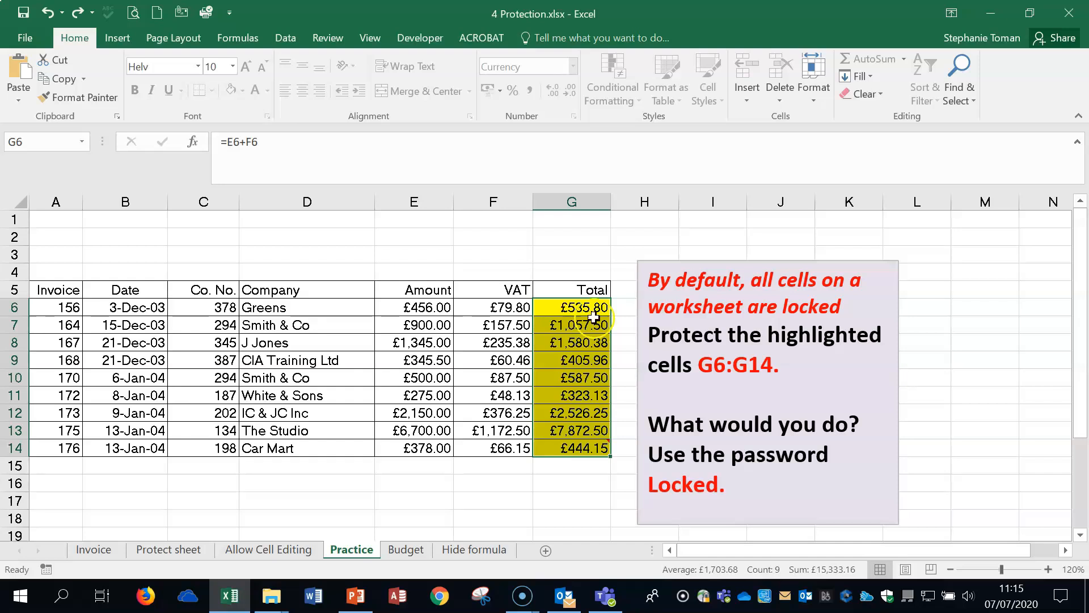
click(977, 353)
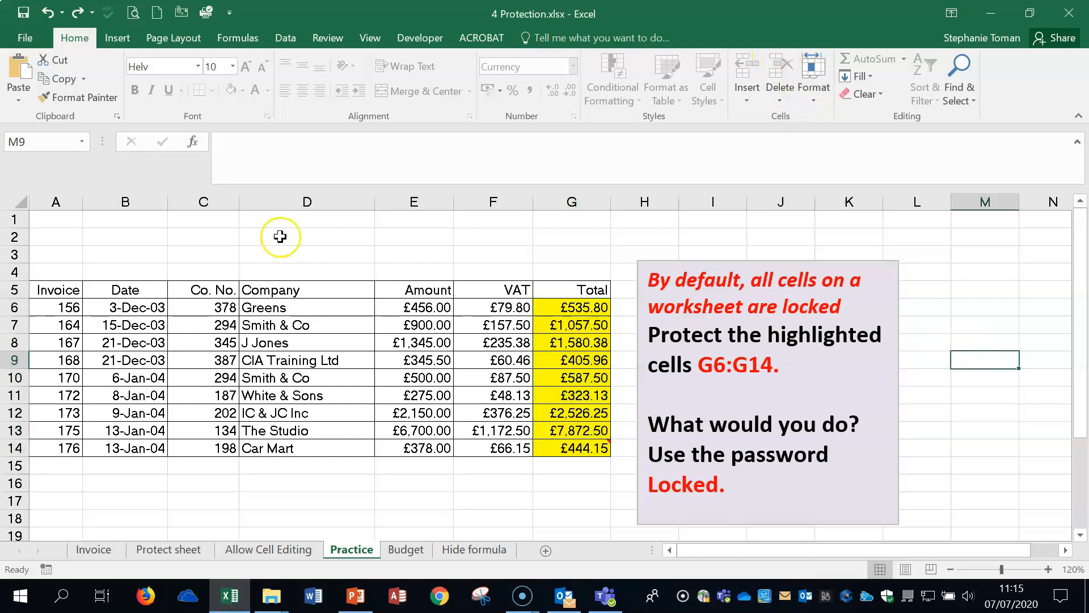
click(17, 197)
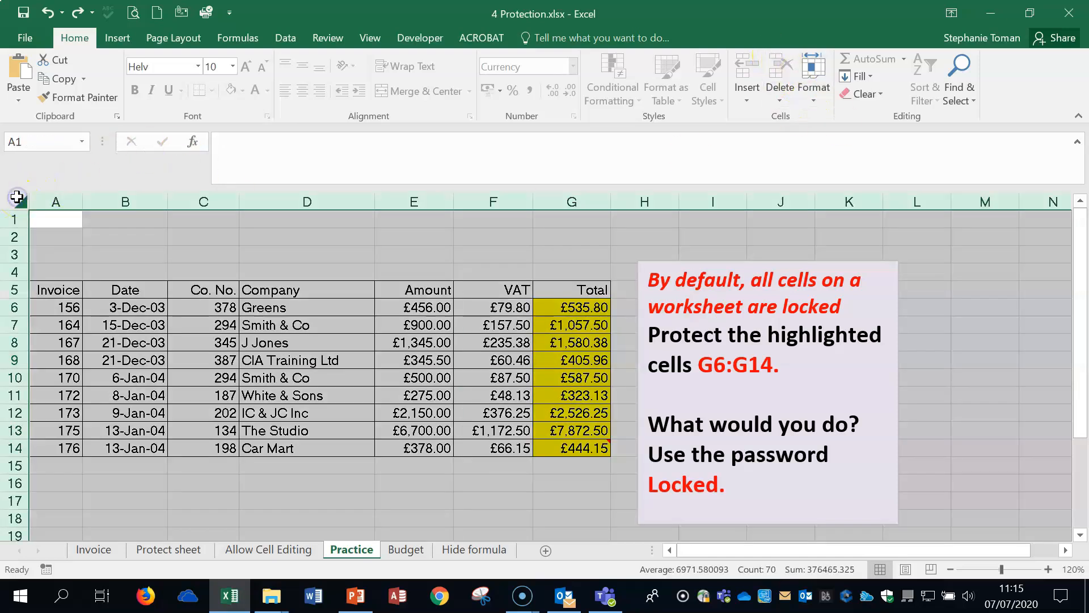
click(814, 91)
click(886, 378)
click(969, 434)
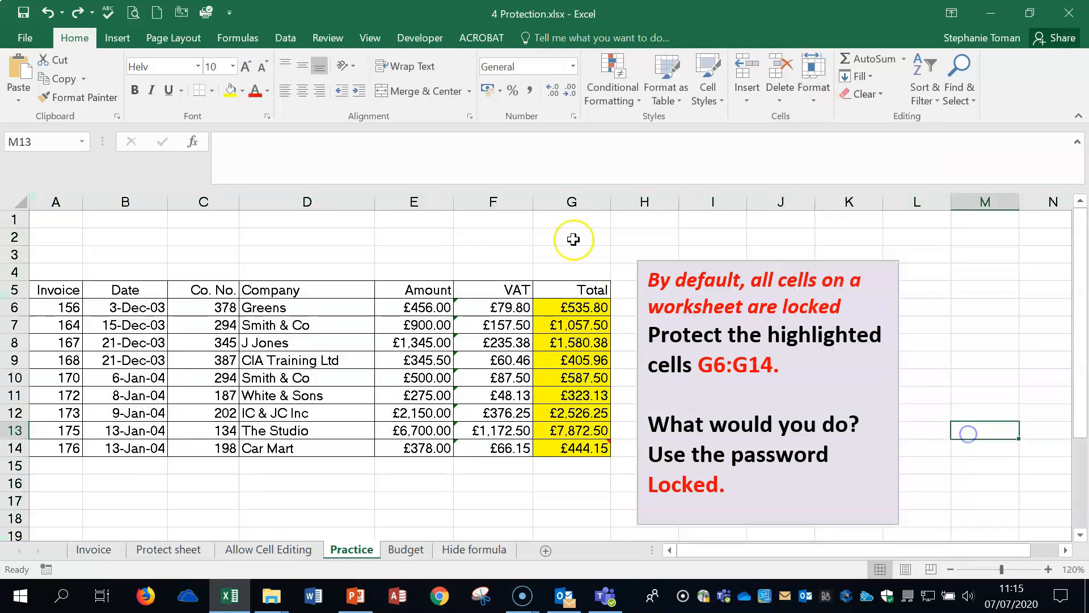
- Turn the Locked protection option back on for all cells of the Practice worksheet
right_click(11, 194)
click(131, 497)
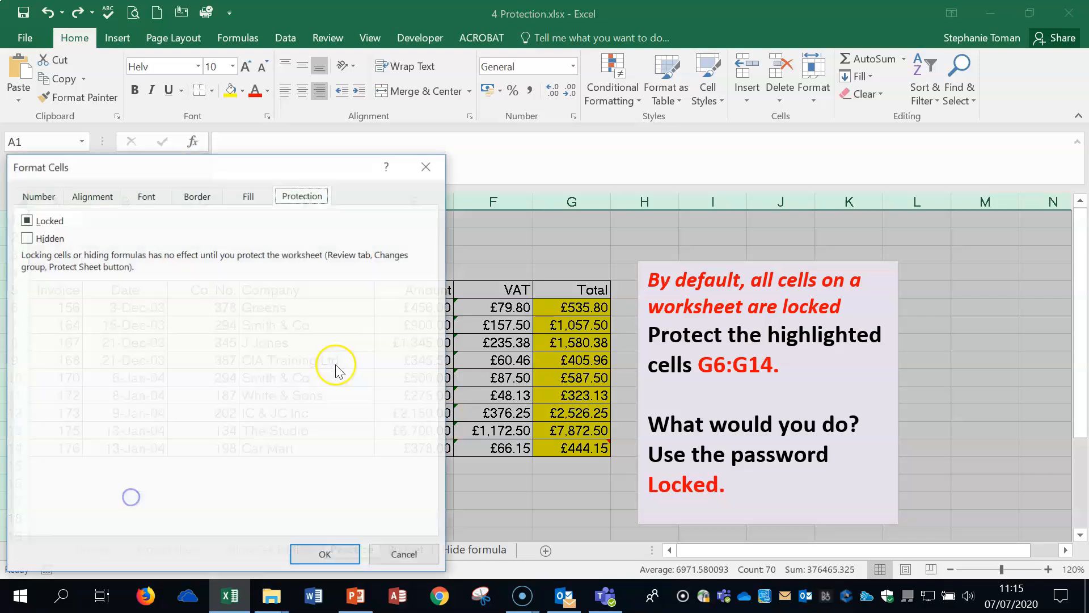
click(28, 221)
click(325, 554)
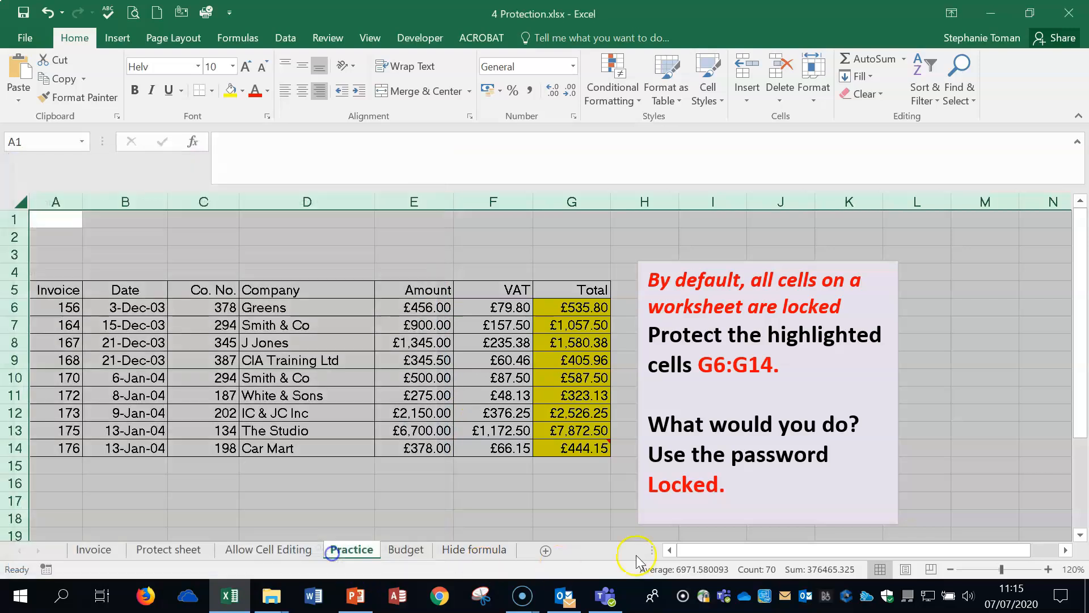
click(956, 377)
- Unlock every cell of the Practice worksheet by switching off Lock Cell
click(14, 200)
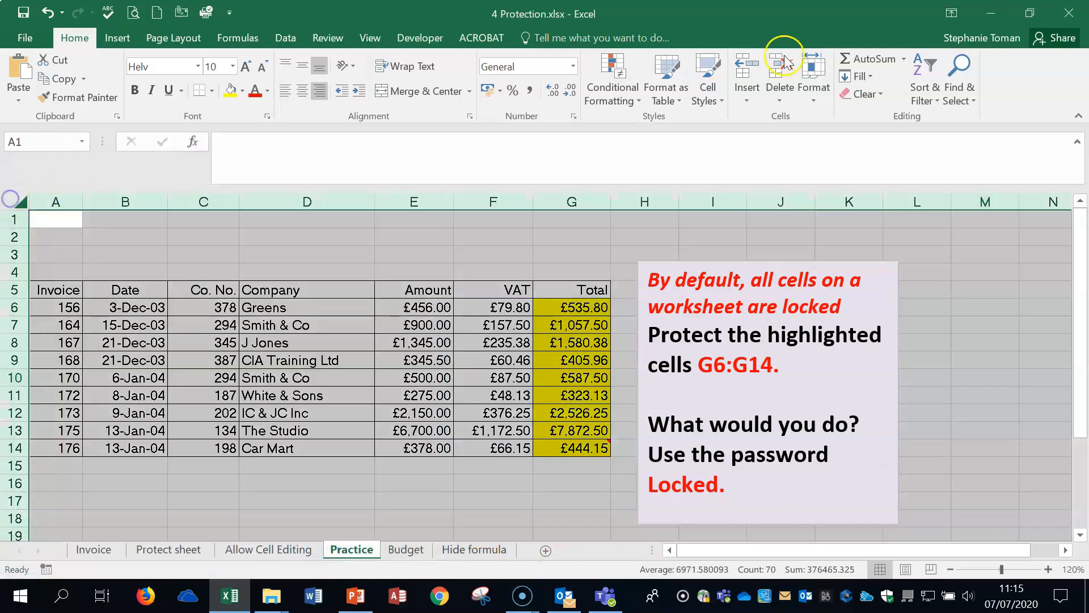
click(813, 85)
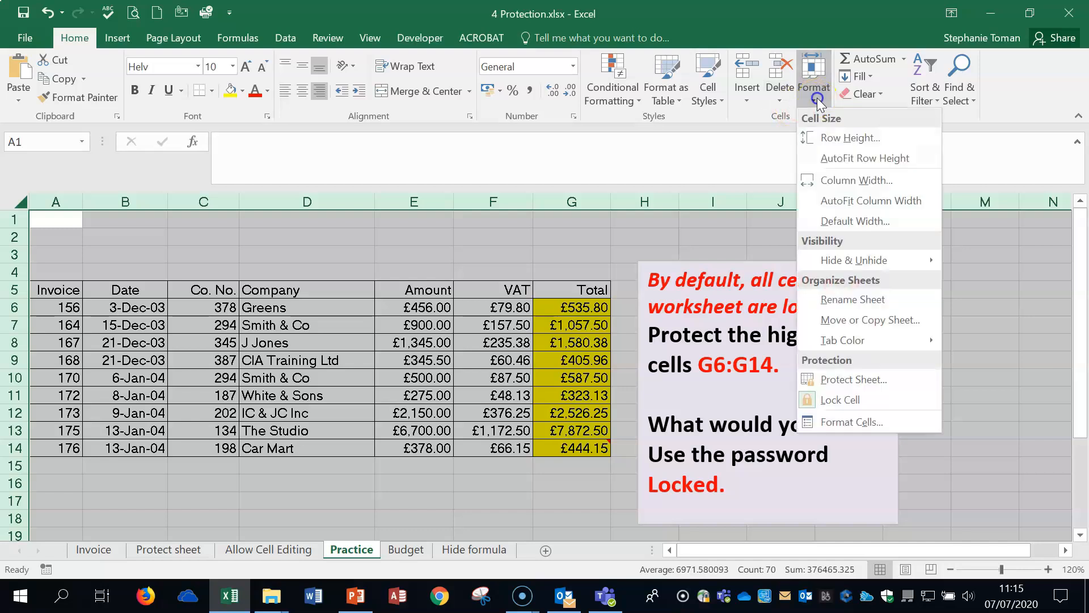
click(868, 404)
- Switch on Lock Cell for only the total cells G6:G14
drag(559, 310, 560, 446)
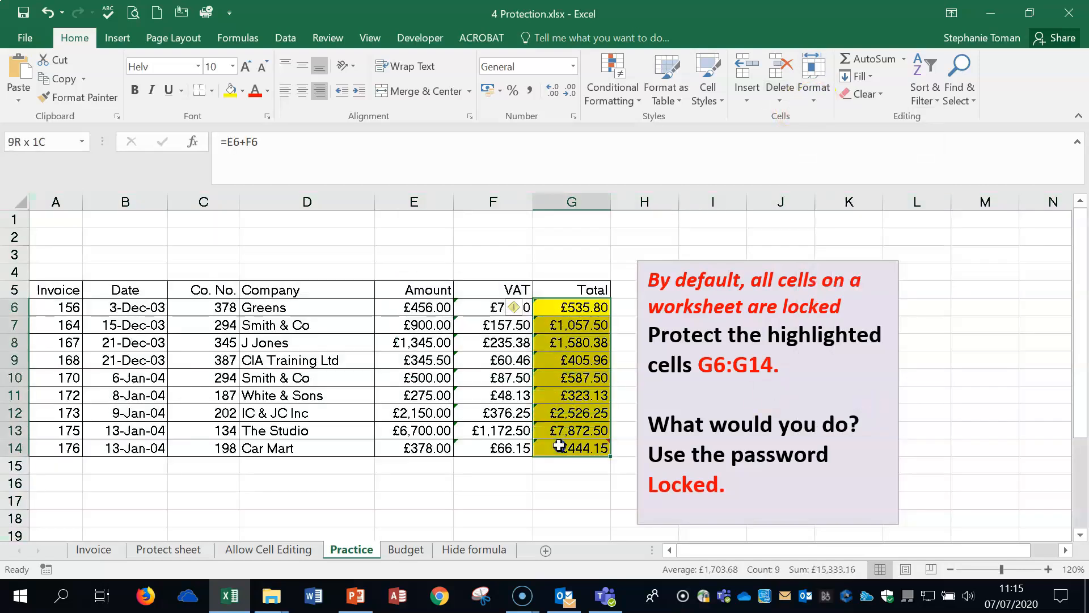
click(814, 85)
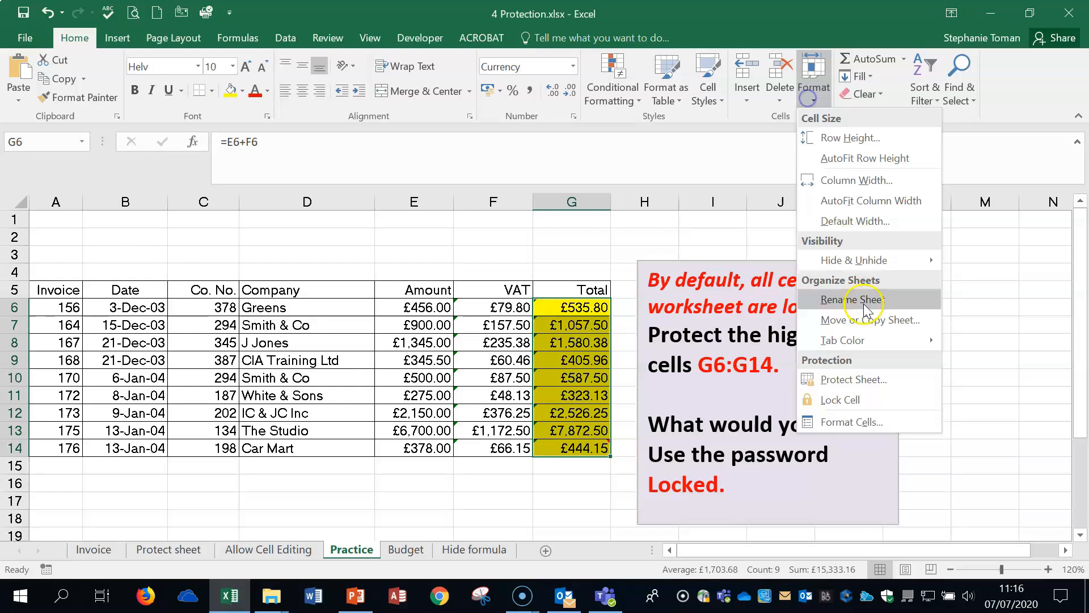
click(862, 404)
- Protect the Practice worksheet again with no password and the default user permissions
click(813, 85)
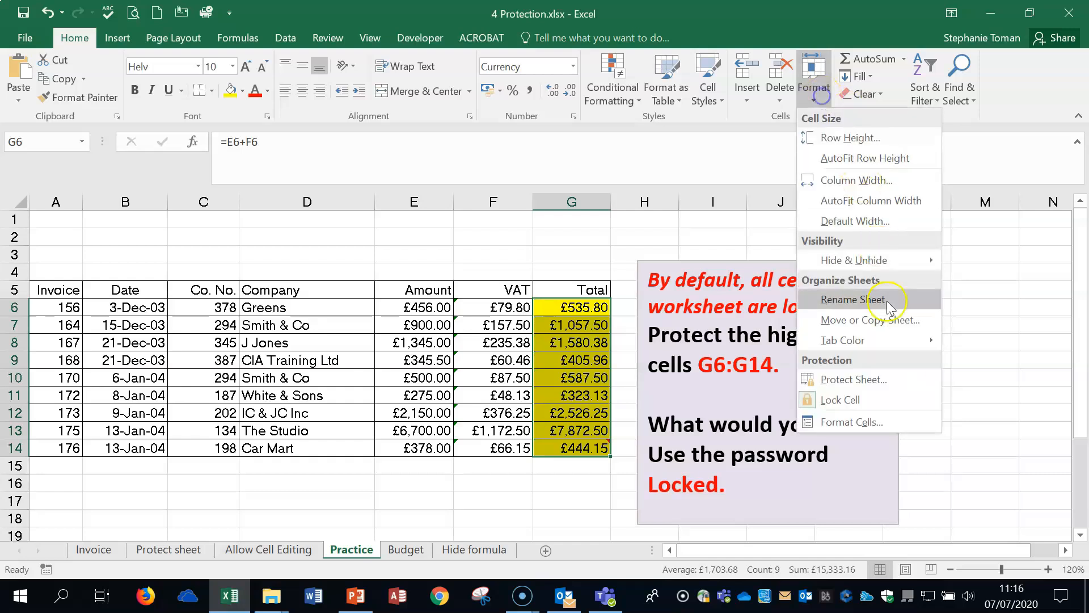
click(882, 380)
click(905, 474)
click(906, 343)
- Test the protection by trying to edit total cell G8, then clearing company cell D9 and undoing the change
click(522, 347)
click(562, 343)
double_click(562, 343)
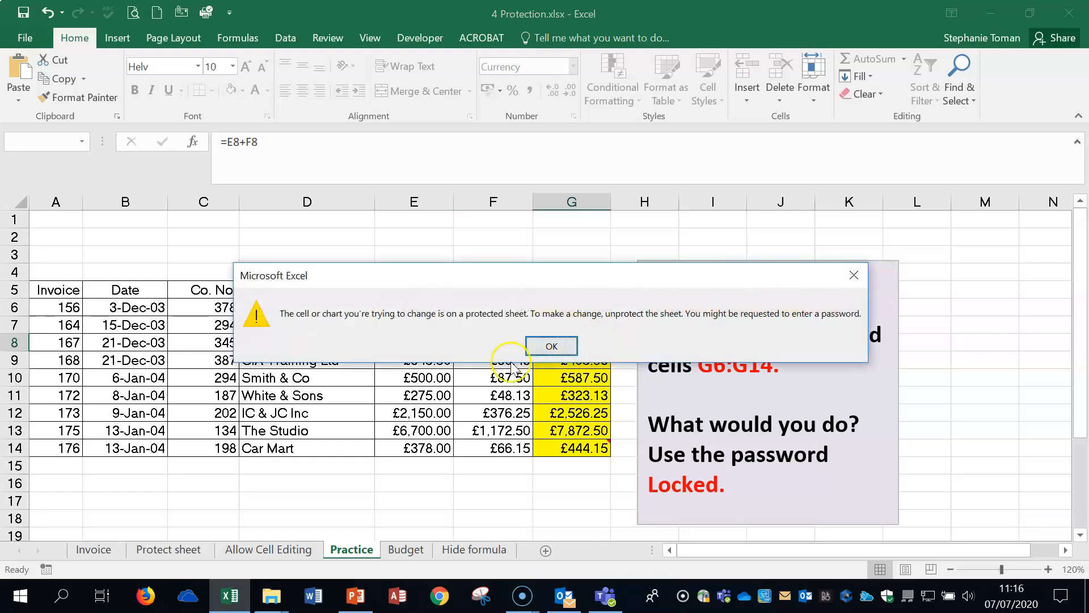
click(550, 346)
click(295, 354)
key(BackSpace)
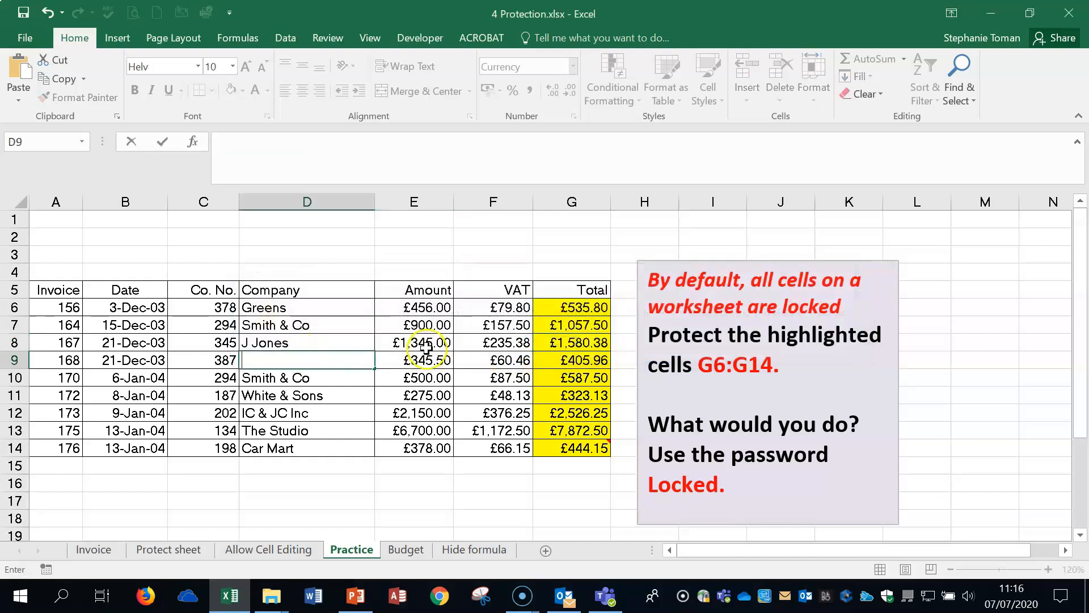
click(48, 12)
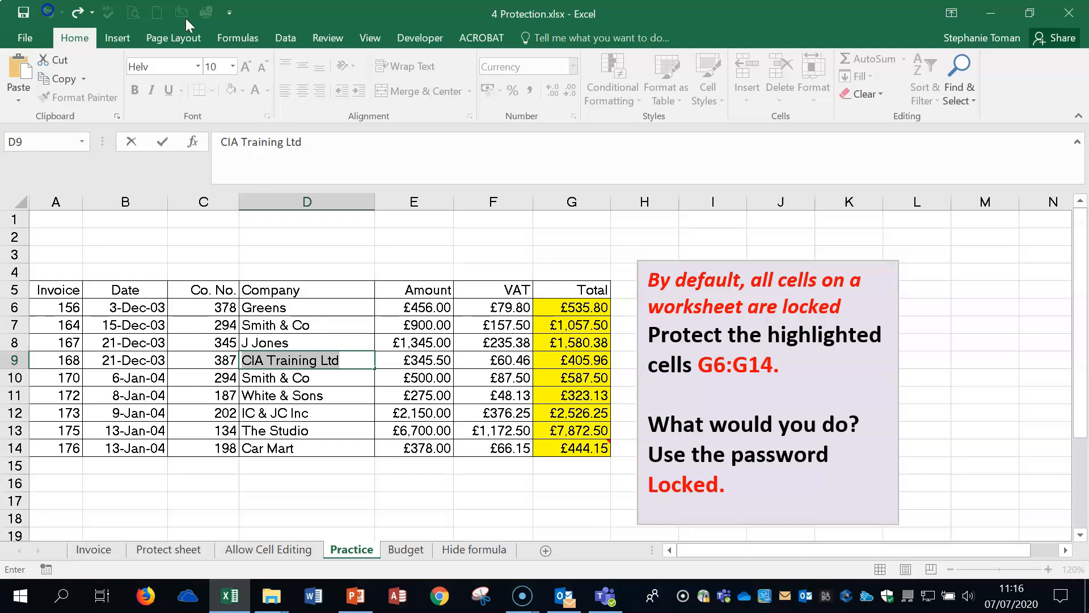
click(968, 358)
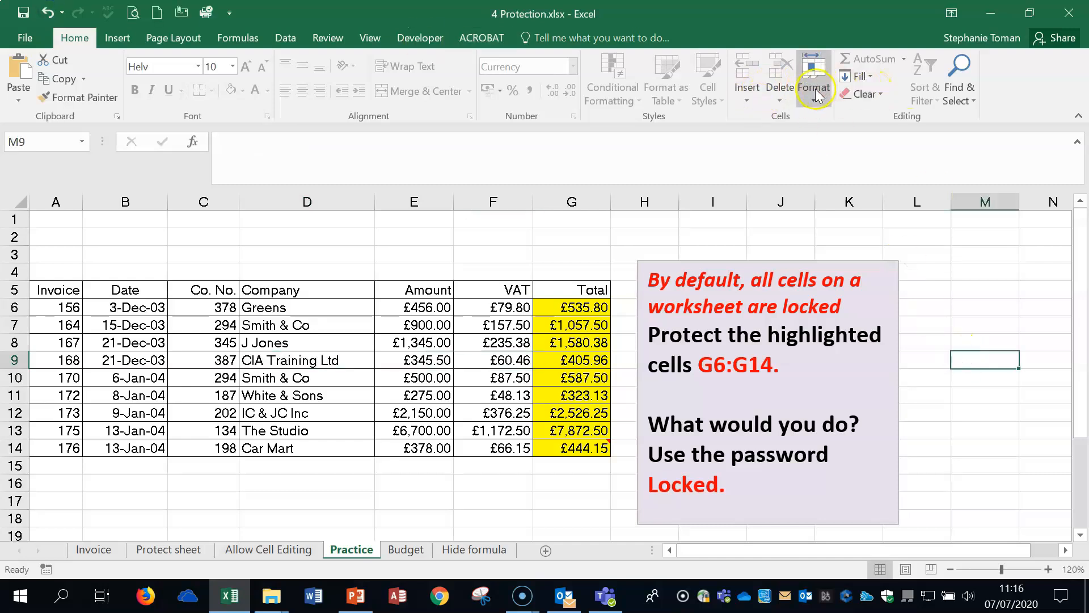
- Unprotect the Practice worksheet
click(814, 85)
click(878, 391)
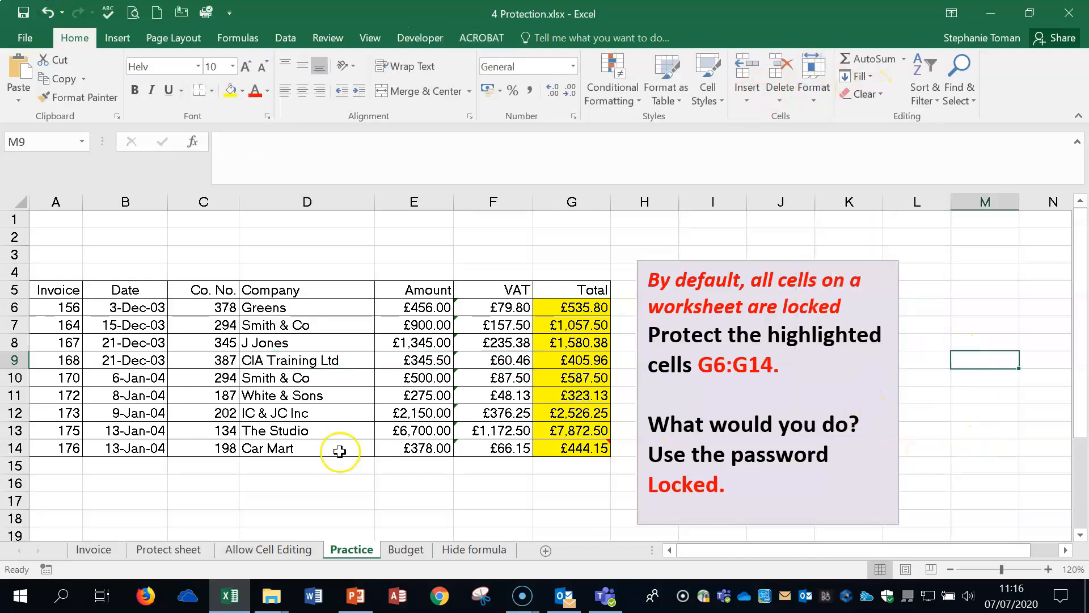
click(972, 450)
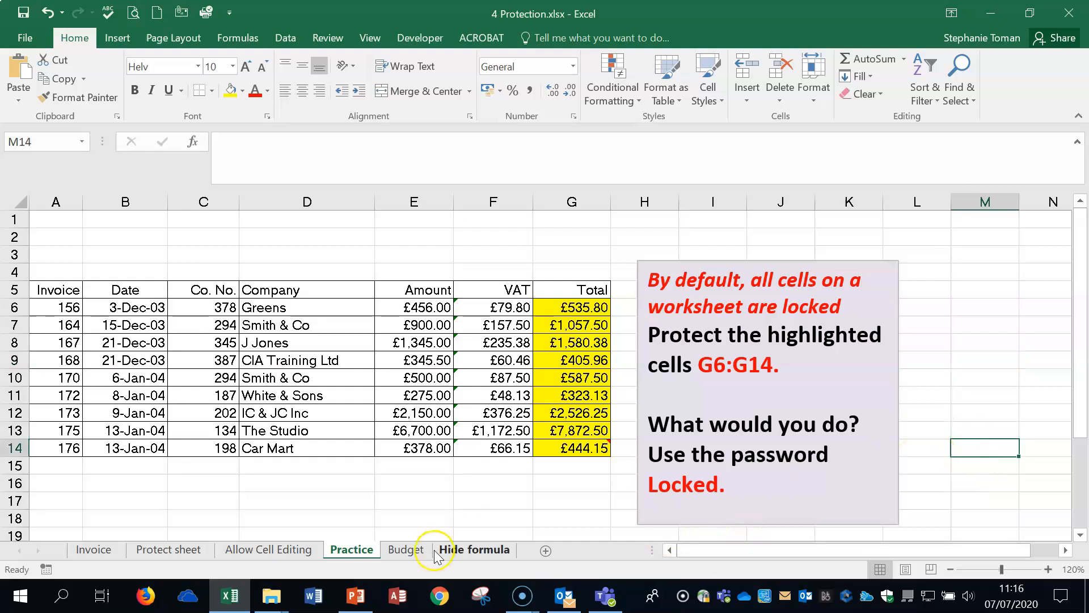
- Hide the Workers and Pay rows 5 and 6 on the Budget sheet and bring them back into view
click(412, 551)
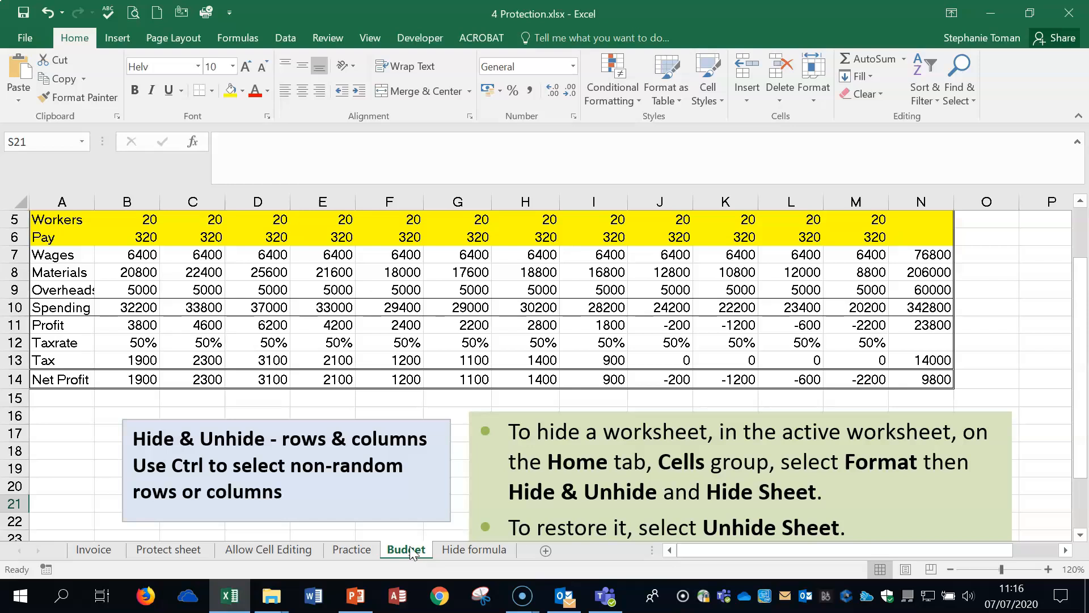
scroll(439, 513, up, 2)
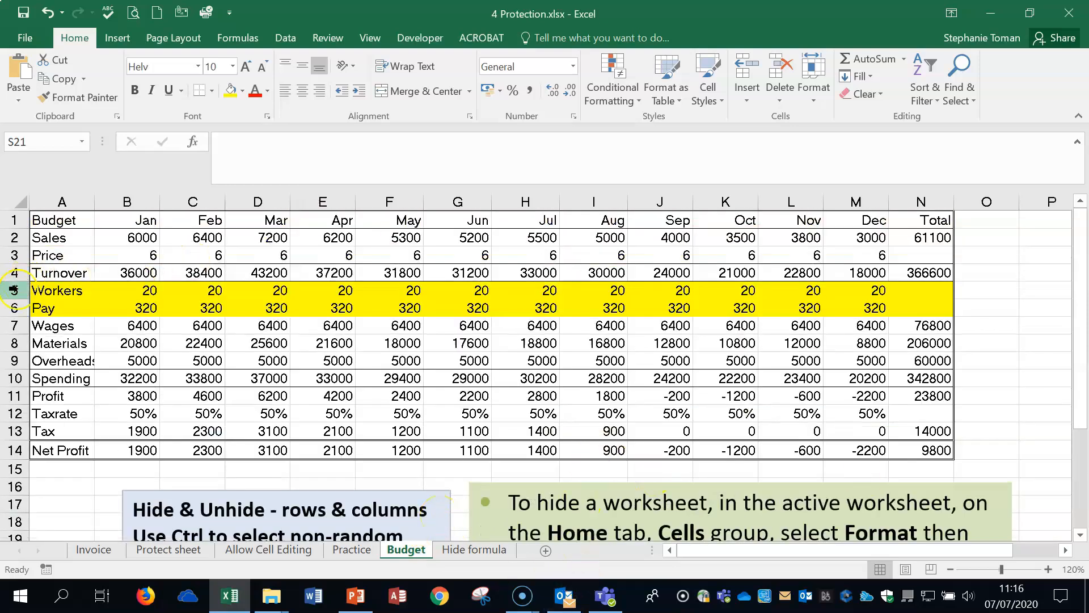
drag(16, 290, 14, 306)
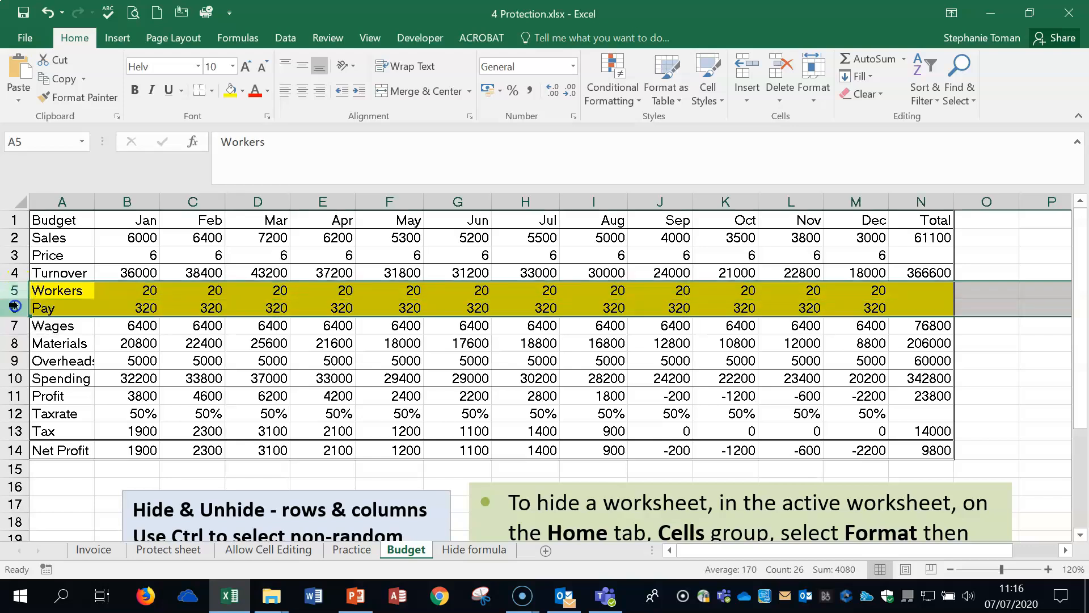
right_click(21, 294)
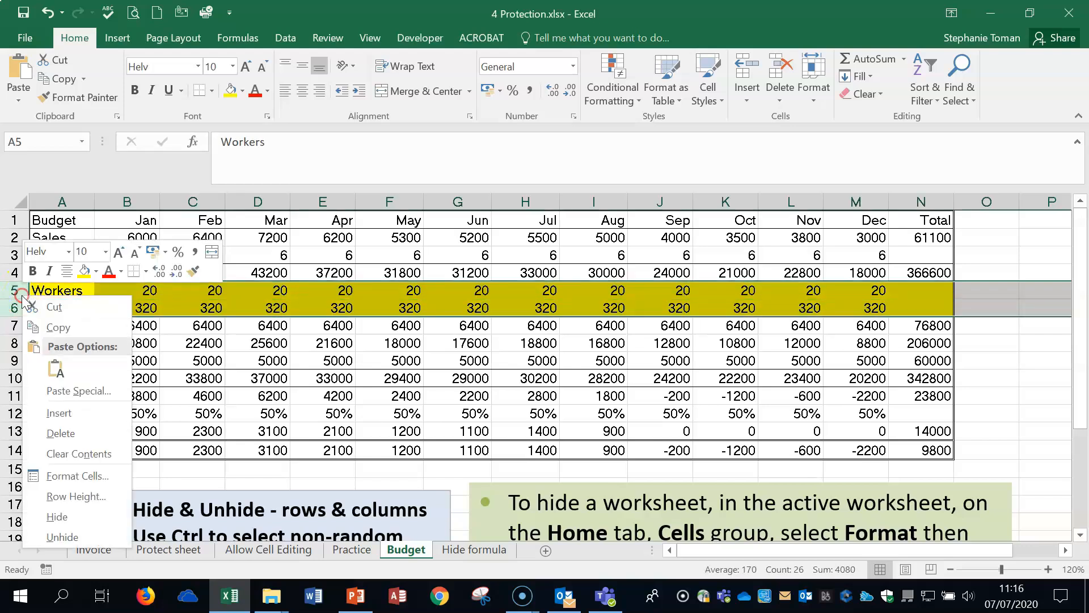
click(83, 516)
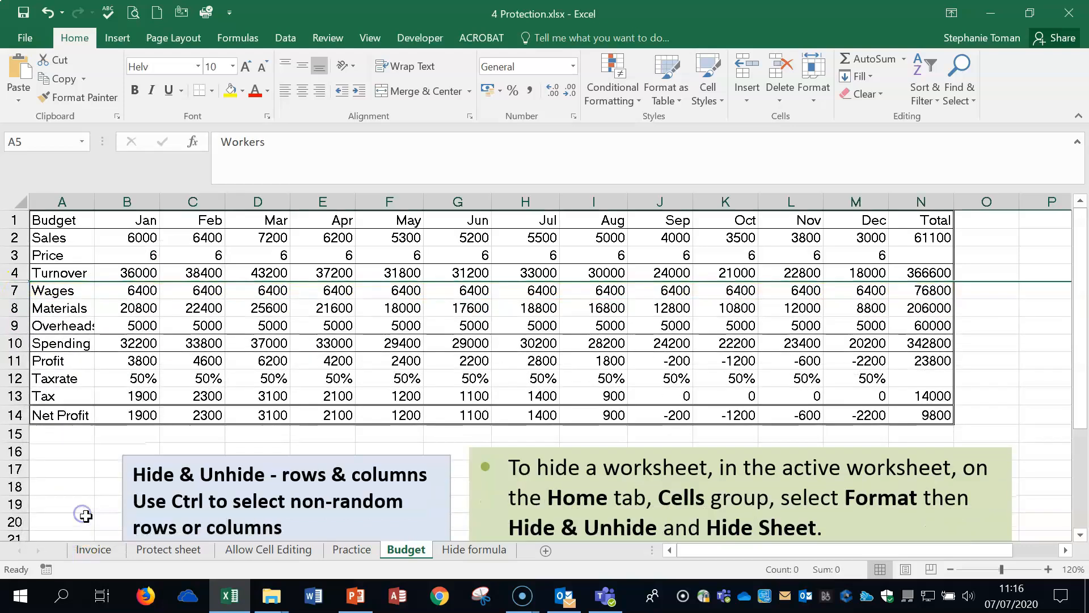
double_click(24, 279)
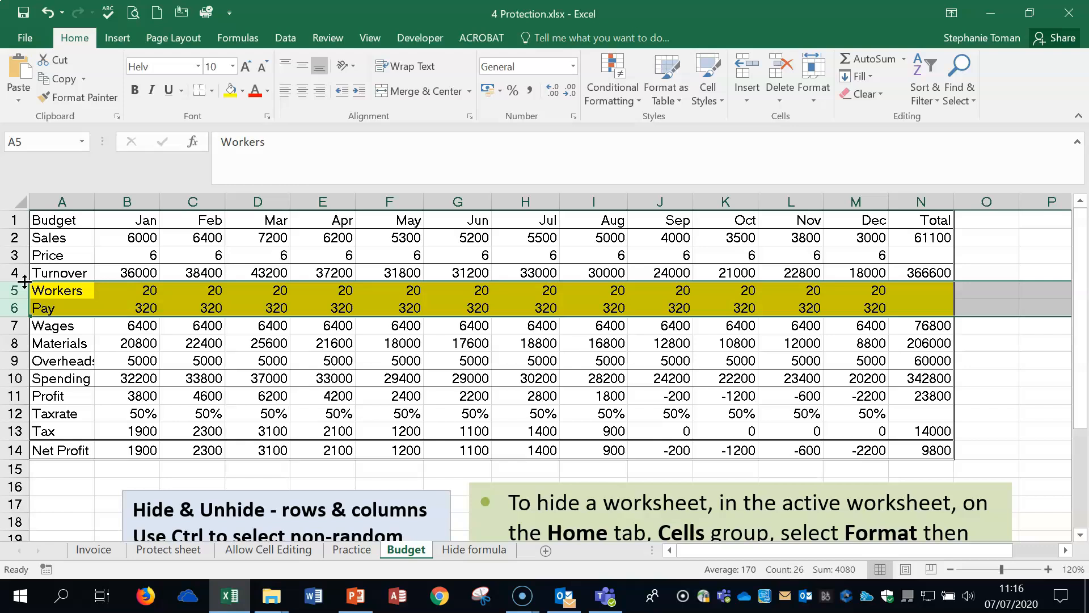
- Hide the non-adjacent rows 5:6 and 12:13 of the Budget sheet together
drag(14, 291, 14, 306)
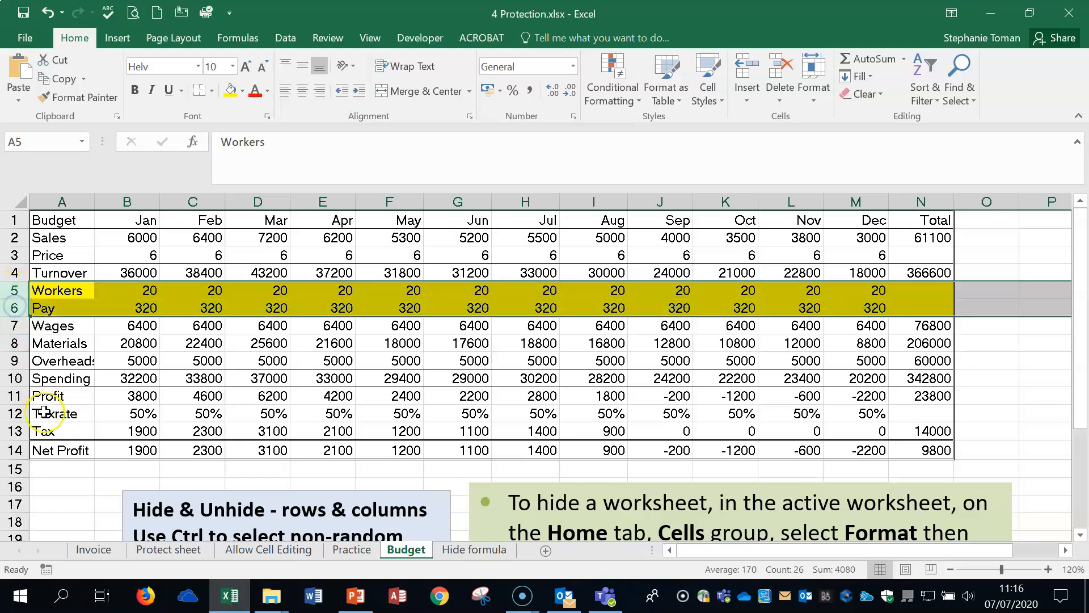
shift+click(14, 430)
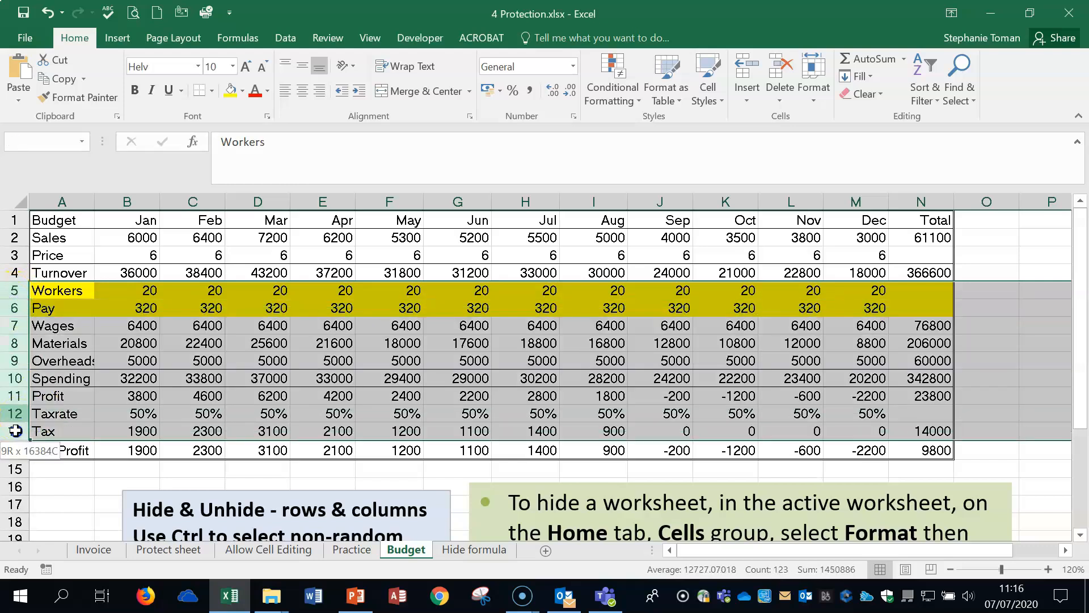
drag(12, 414, 13, 432)
ctrl+click(20, 291)
drag(19, 291, 17, 308)
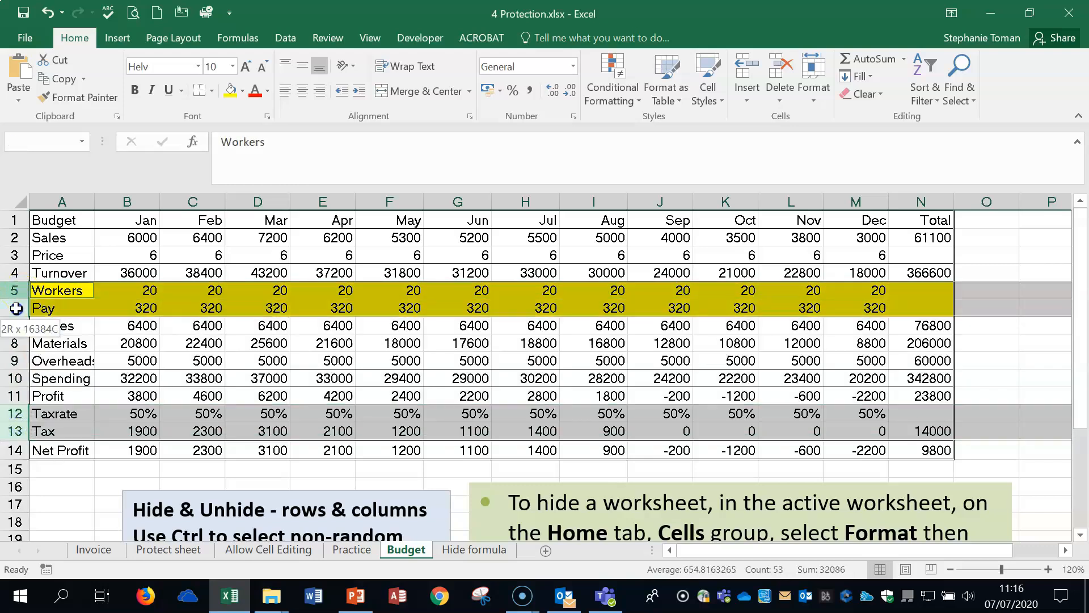
right_click(16, 309)
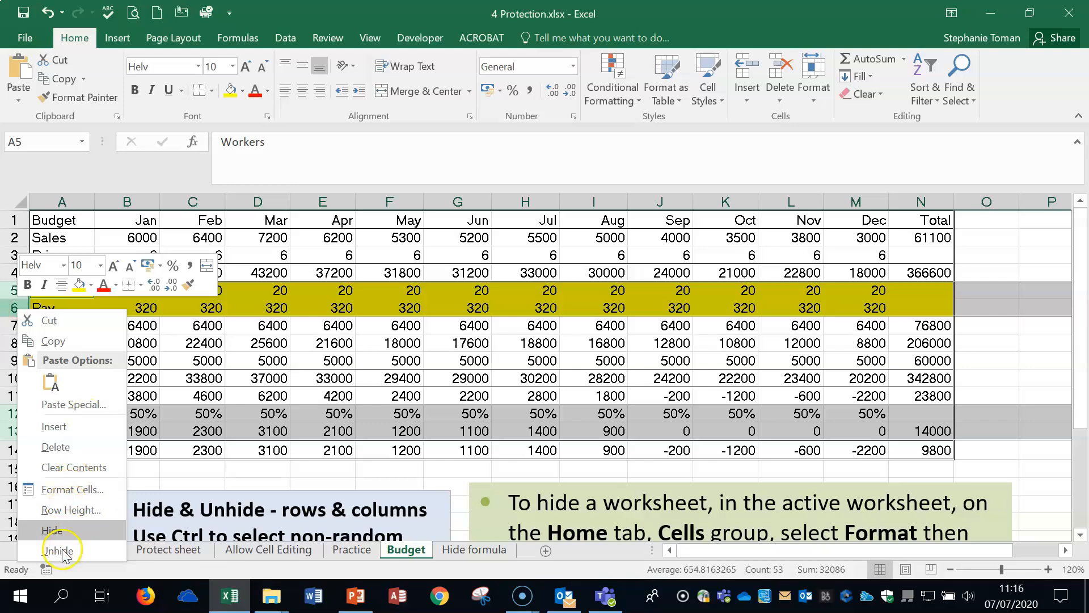
click(71, 532)
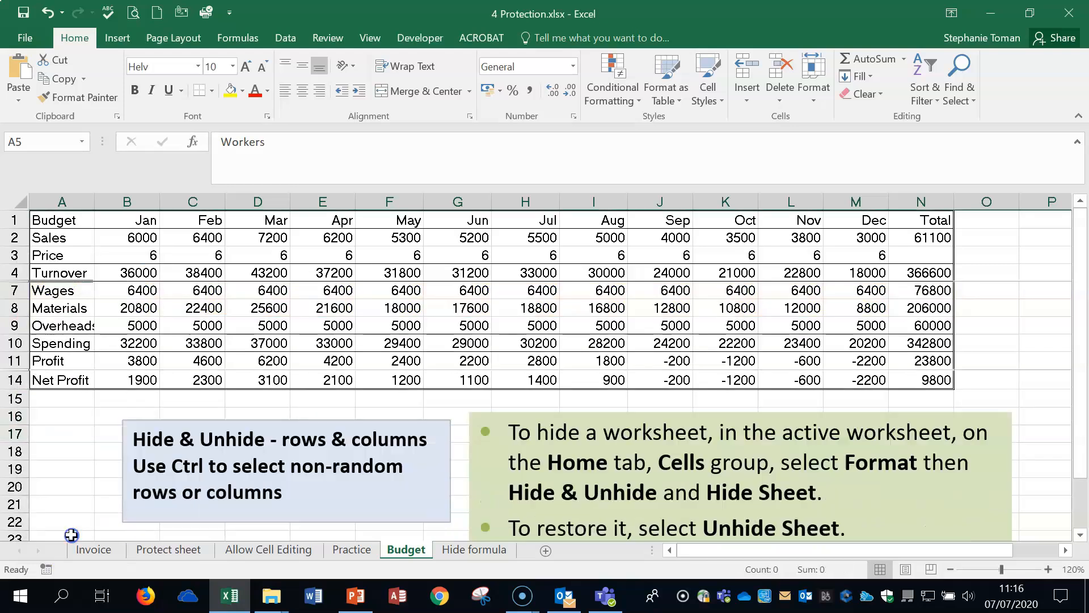
- Unhide rows 5:6 and 12:13 of the Budget sheet in one operation and clear the row selection
click(15, 273)
drag(19, 273, 14, 290)
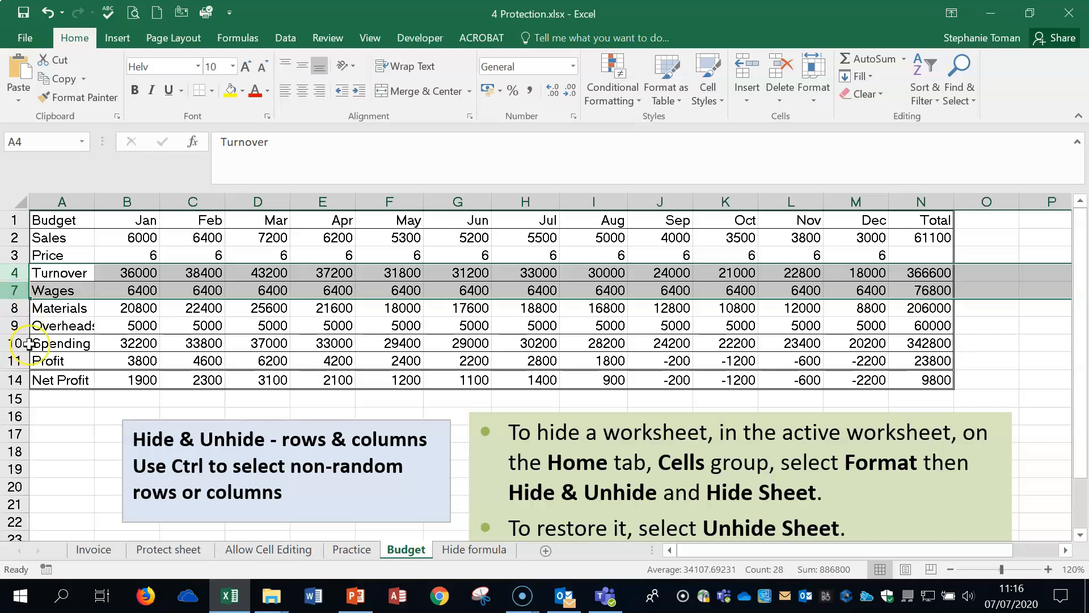
drag(14, 361, 14, 380)
right_click(15, 379)
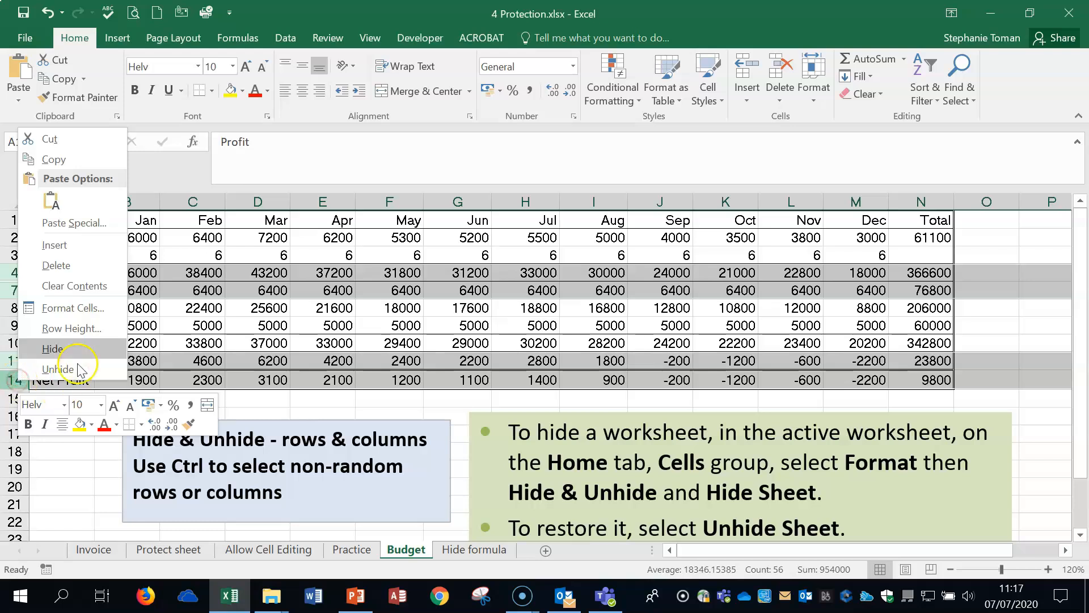
click(58, 369)
click(238, 324)
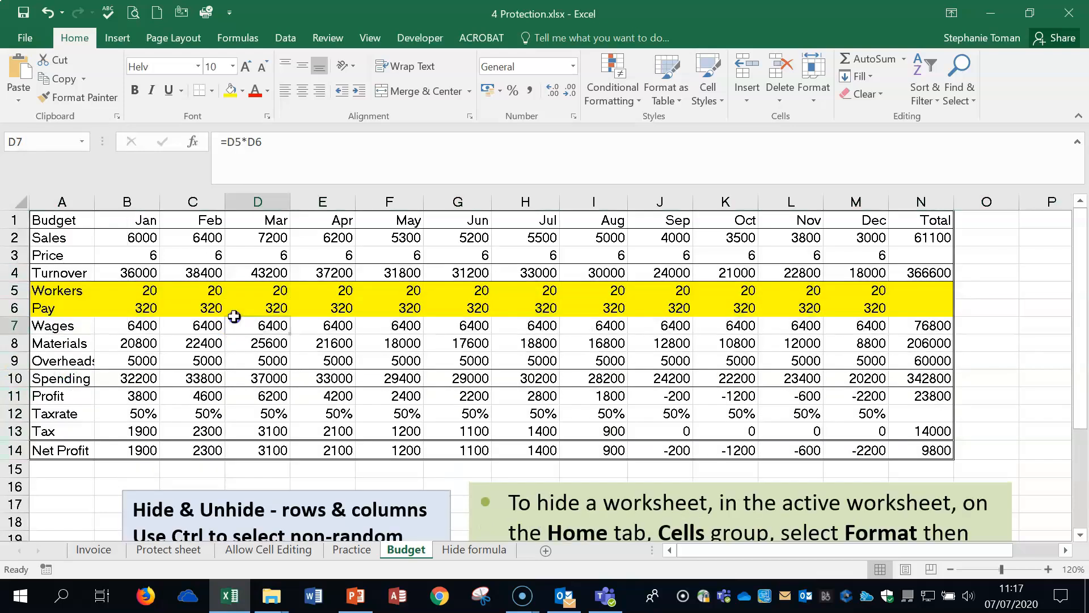
click(701, 332)
scroll(731, 335, down, 2)
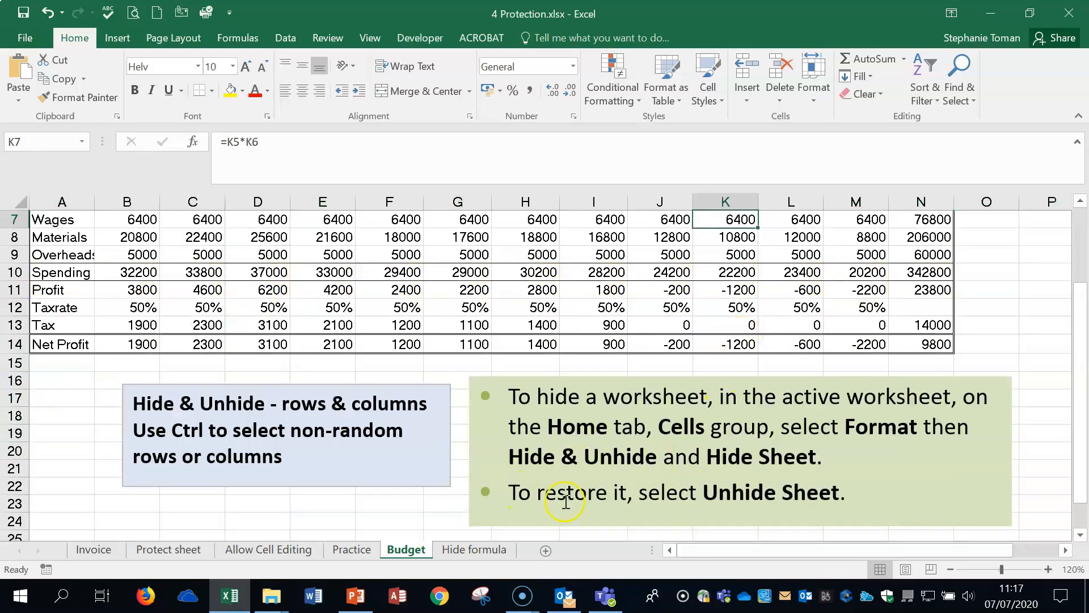
click(192, 427)
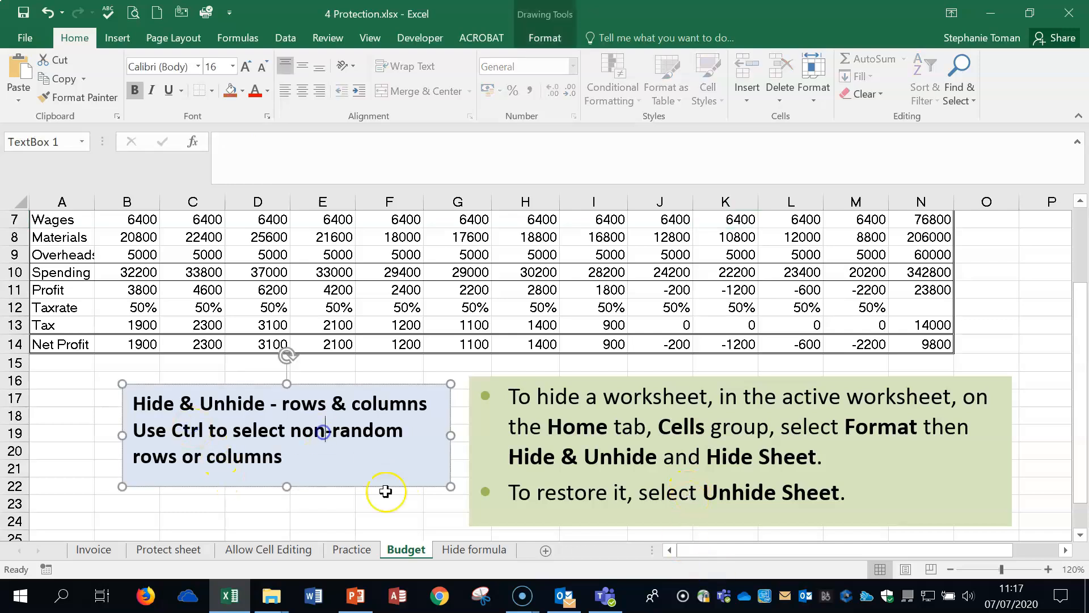
- Open the Hide formula worksheet and zoom it out to 120%
click(478, 551)
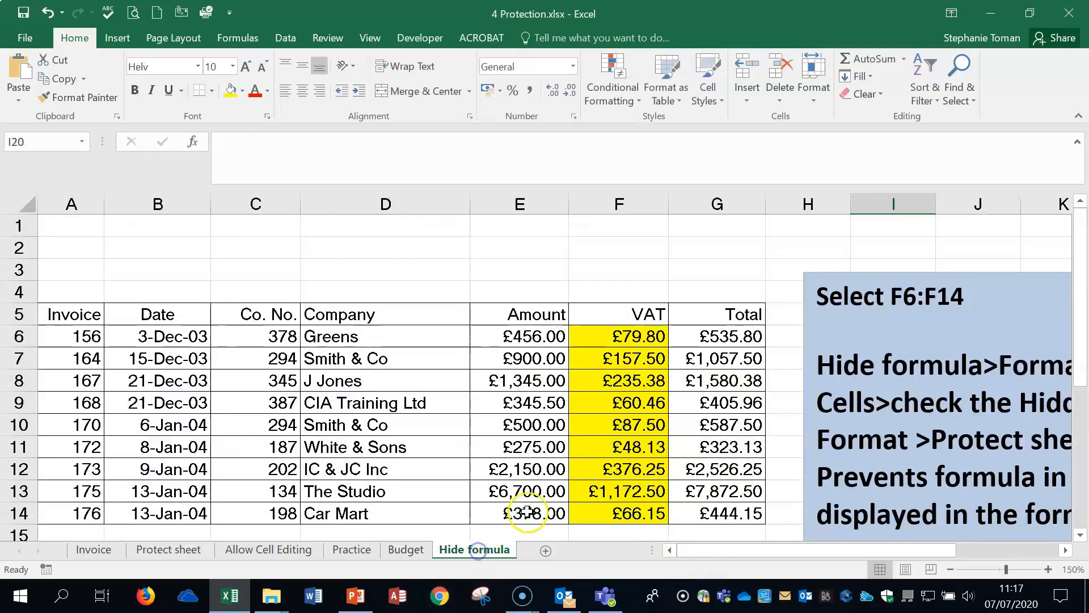
click(952, 569)
click(951, 569)
click(951, 569)
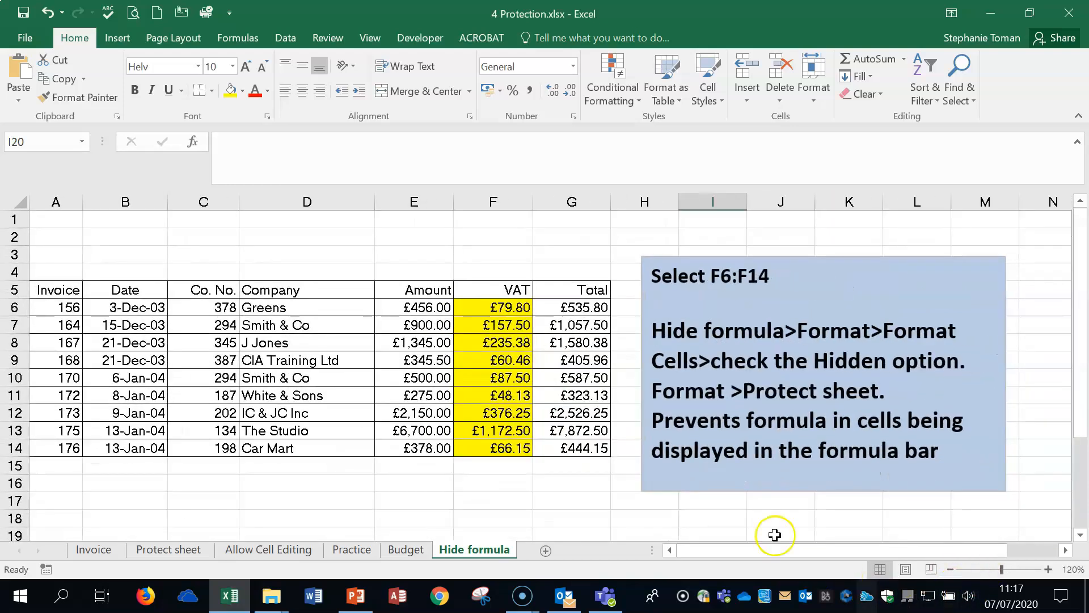
- Examine the formulas behind the highlighted VAT cells in column F
click(519, 311)
click(492, 327)
click(495, 343)
click(490, 362)
click(492, 396)
click(492, 424)
click(492, 399)
drag(493, 356, 493, 347)
click(496, 329)
click(498, 308)
click(499, 346)
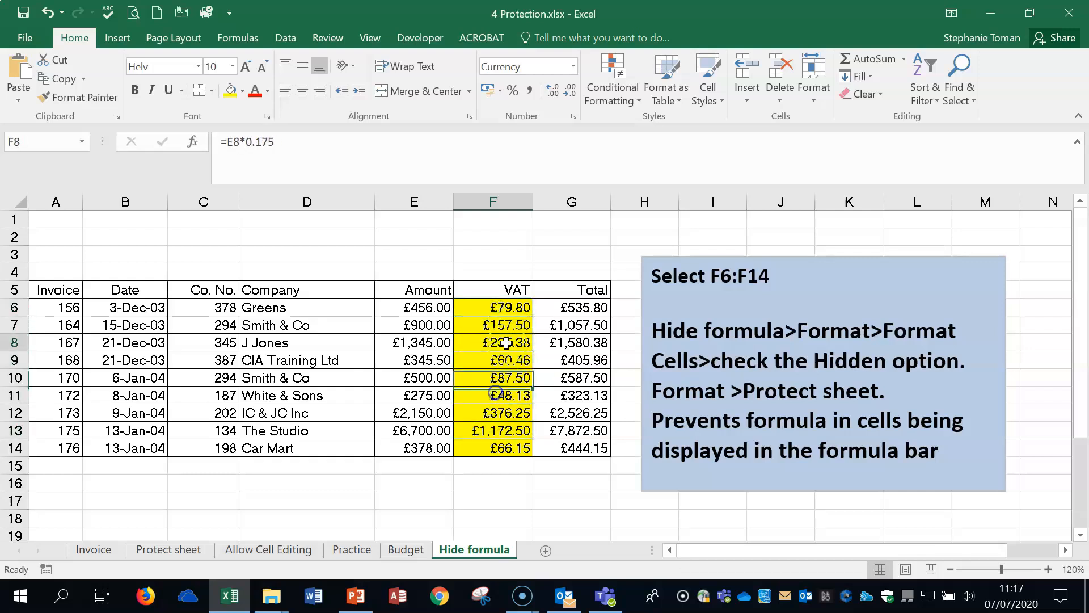
click(501, 306)
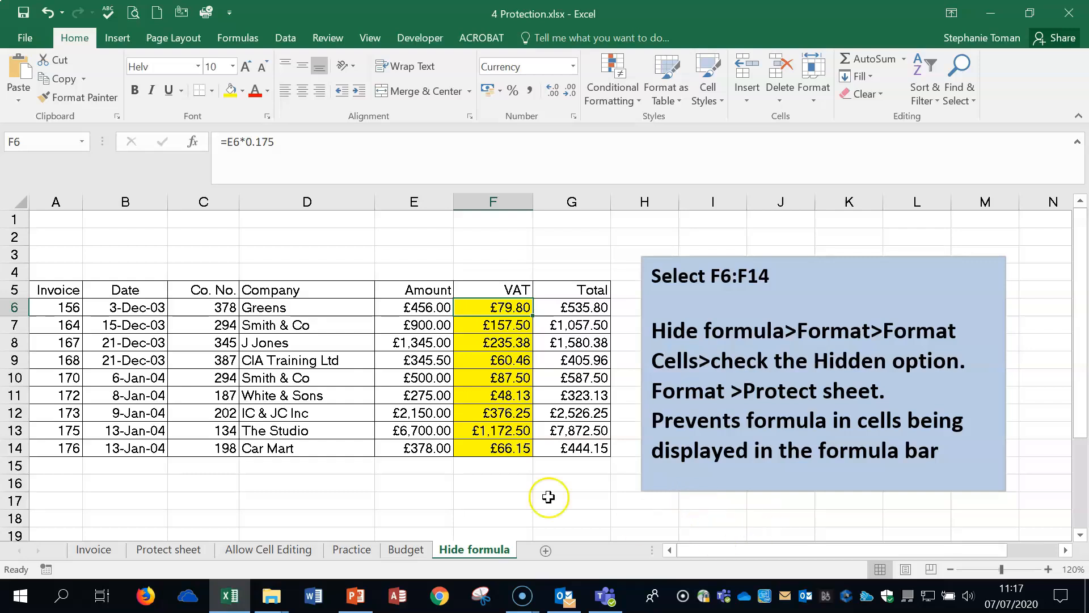
click(568, 503)
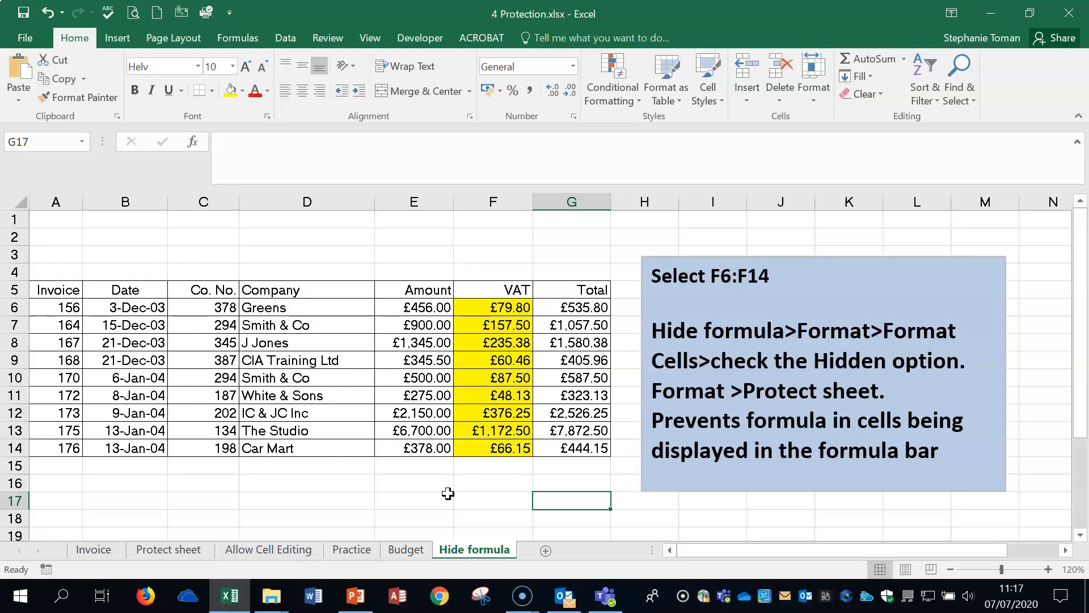
- Switch the worksheet between showing formulas and showing results several times, ending with the results shown
key(ctrl+grave)
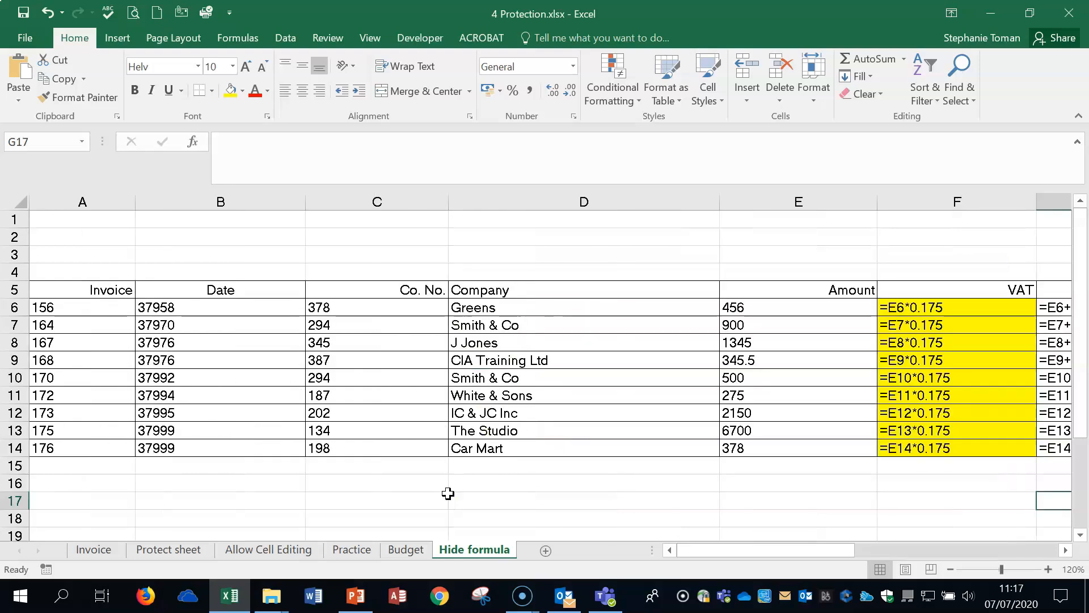
key(ctrl+grave)
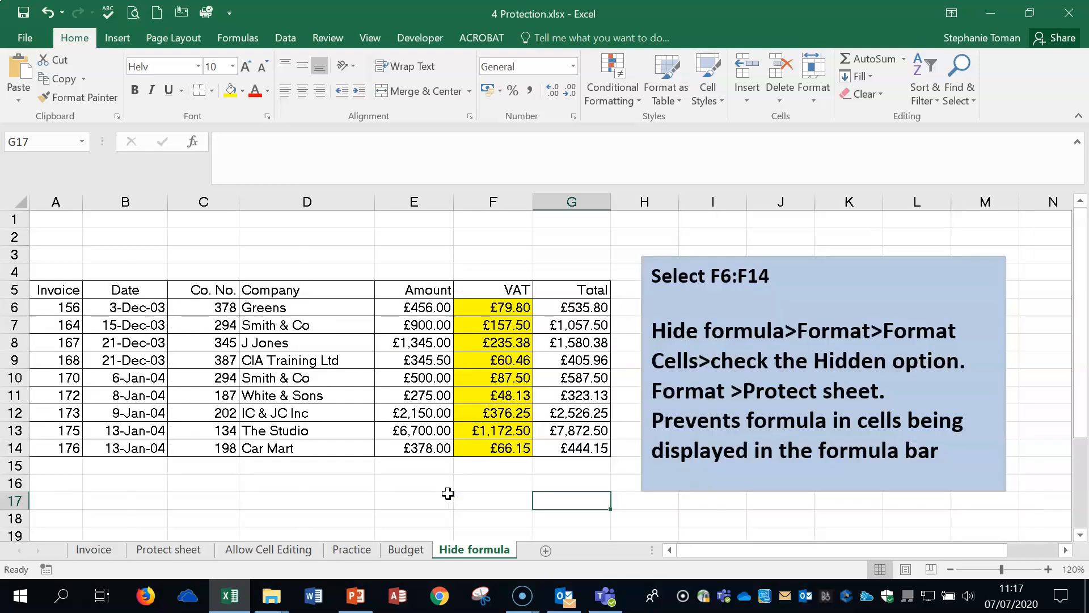
key(ctrl+grave)
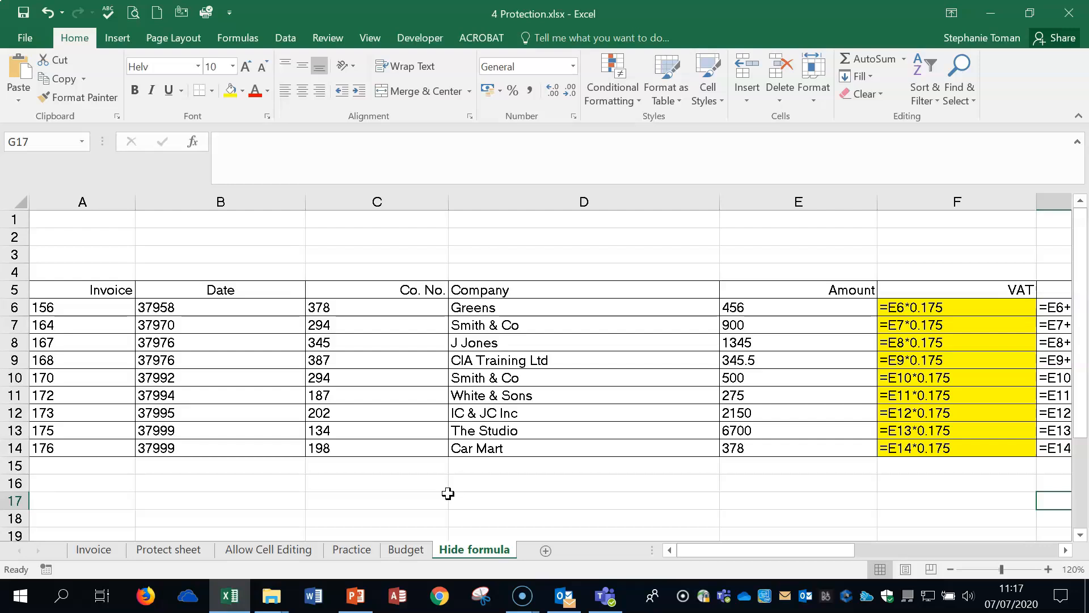
key(ctrl+grave)
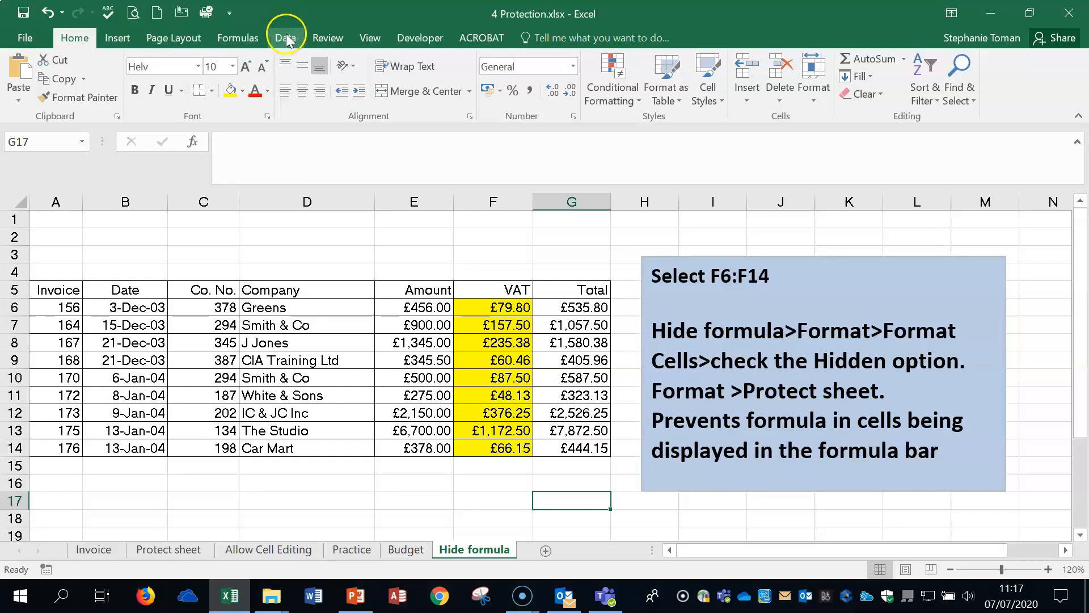
click(254, 39)
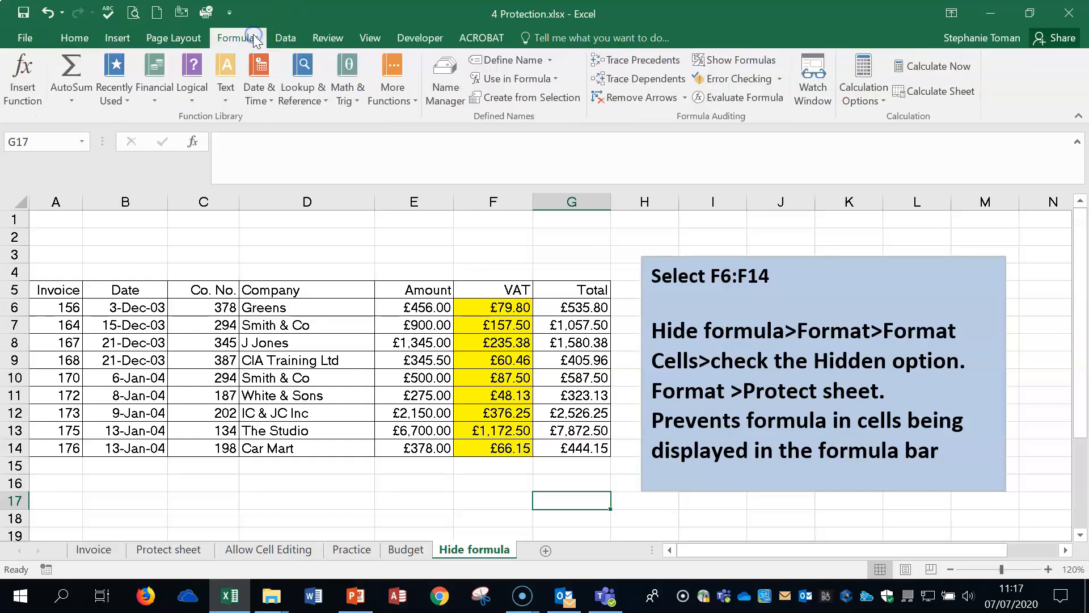
click(746, 61)
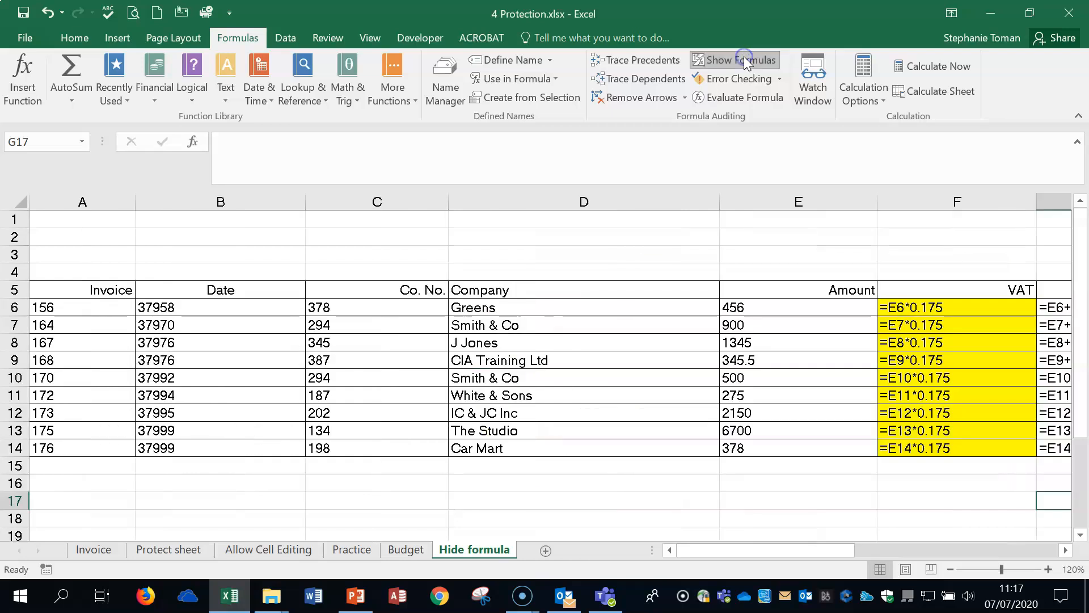
click(743, 56)
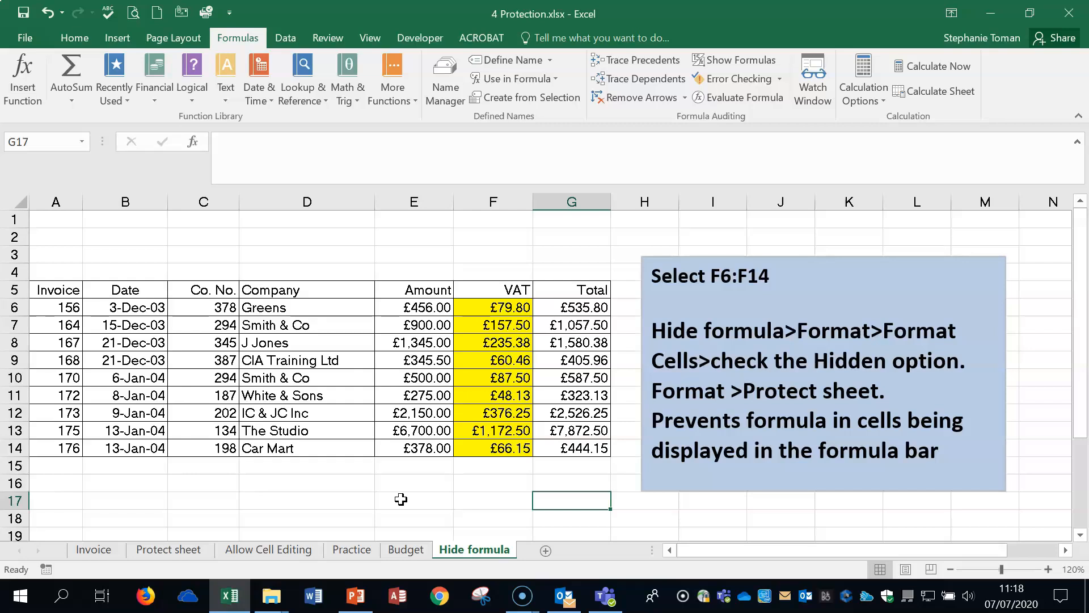
key(ctrl+grave)
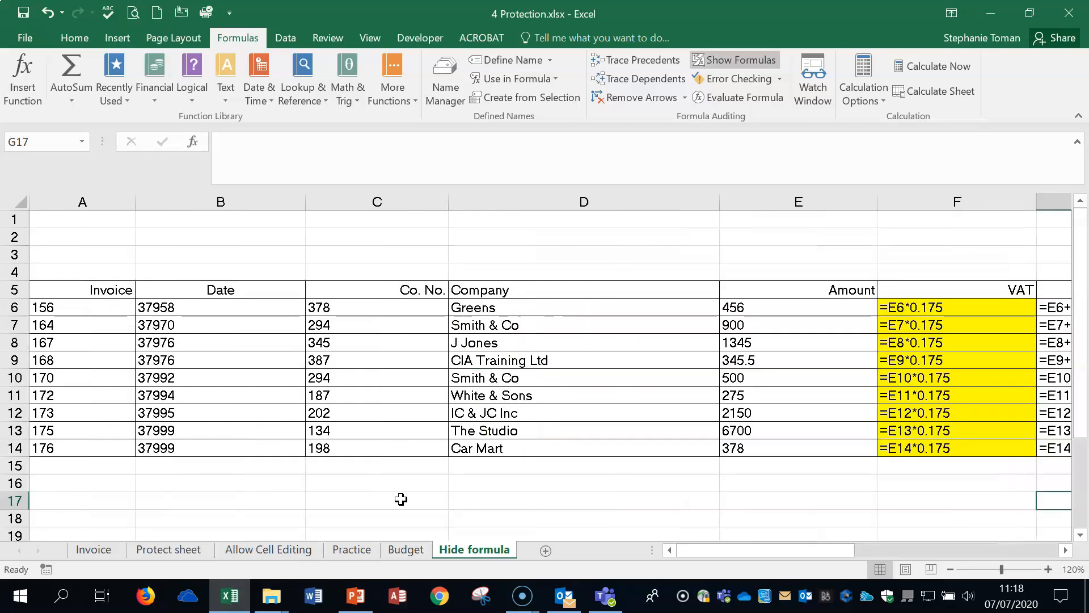
key(ctrl+grave)
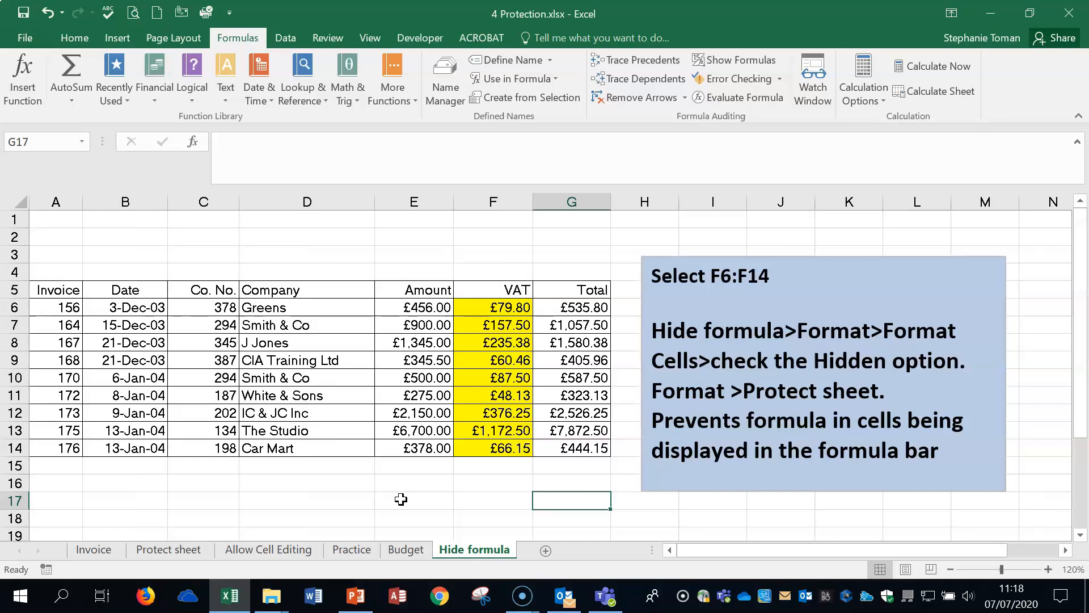
- Check the formulas of several VAT cells once more and select the range F6:F14
click(500, 326)
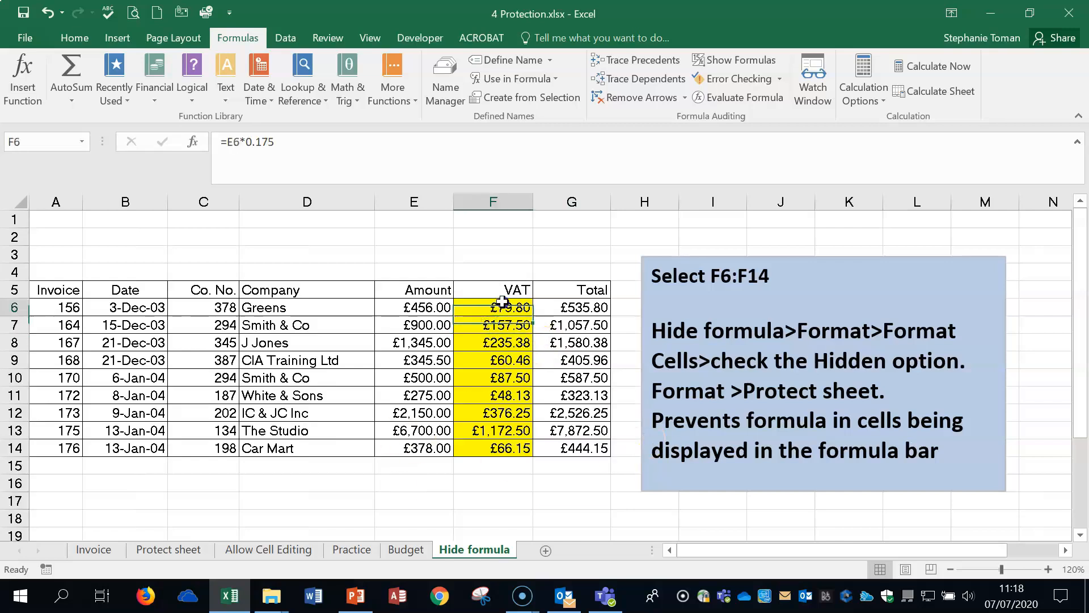
click(505, 396)
click(506, 443)
drag(499, 310, 491, 449)
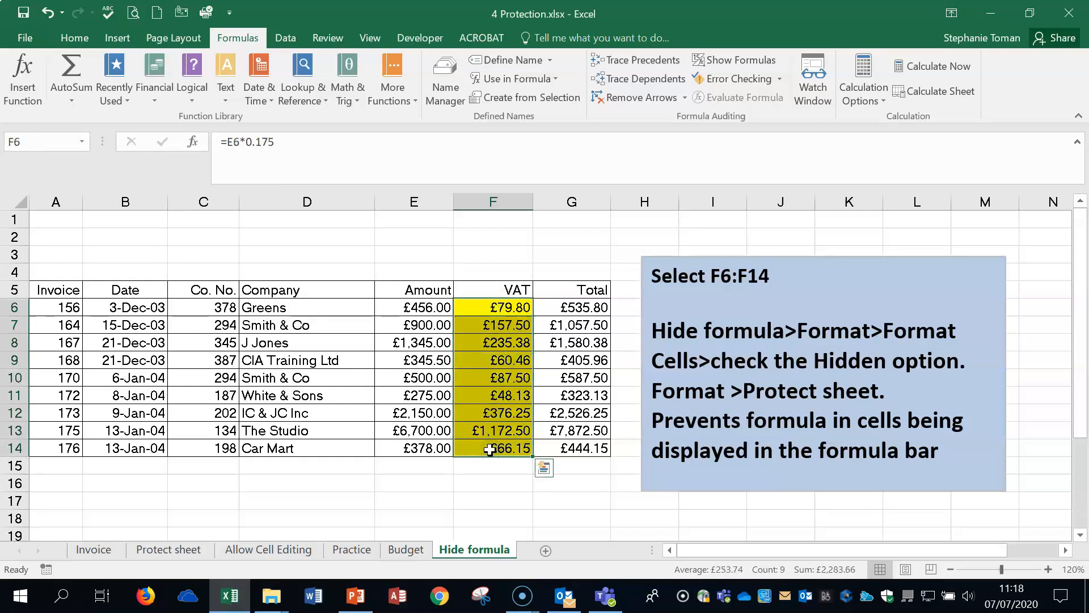
- Turn on the Hidden protection attribute for cell D3 and keep it locked
right_click(300, 249)
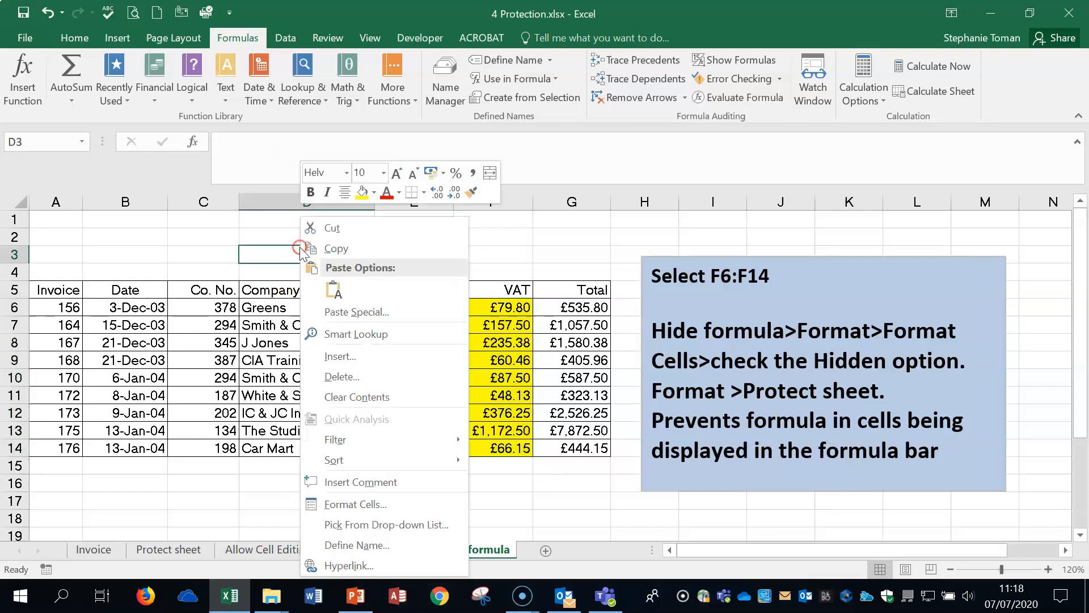
click(357, 504)
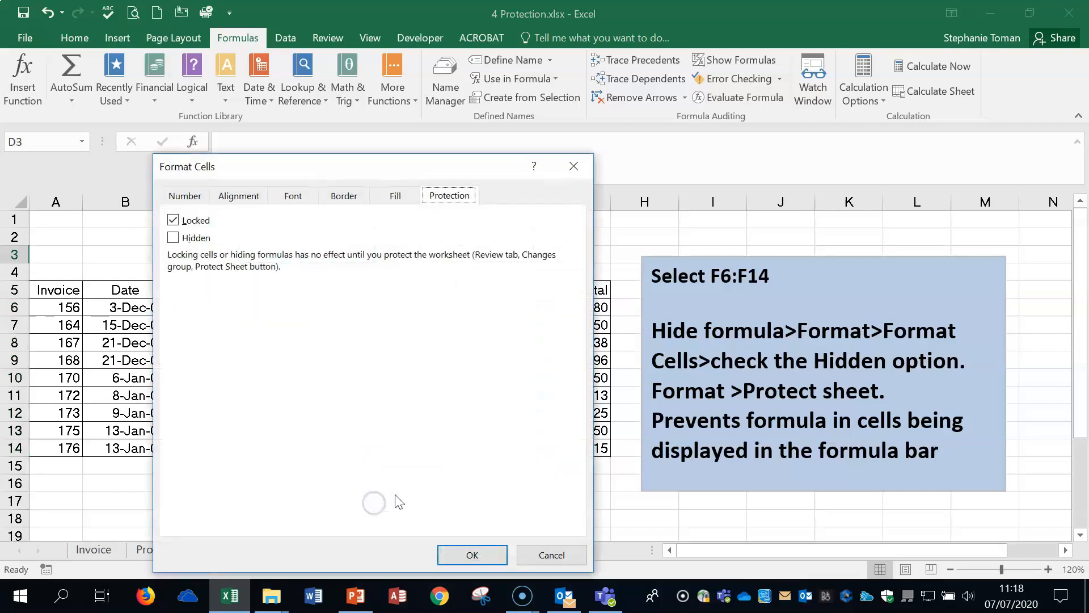
click(173, 238)
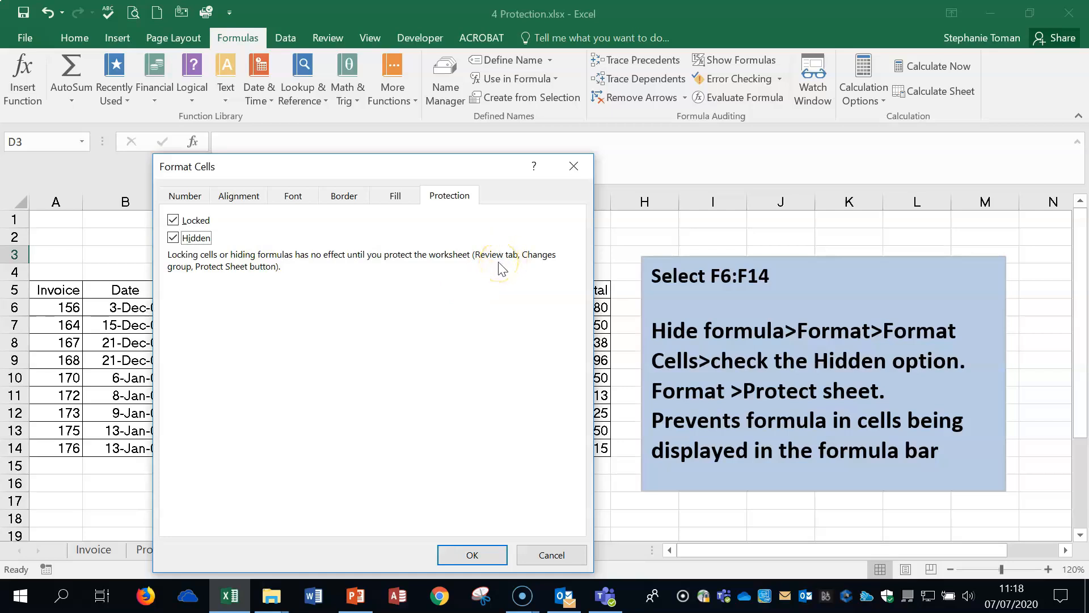
click(488, 559)
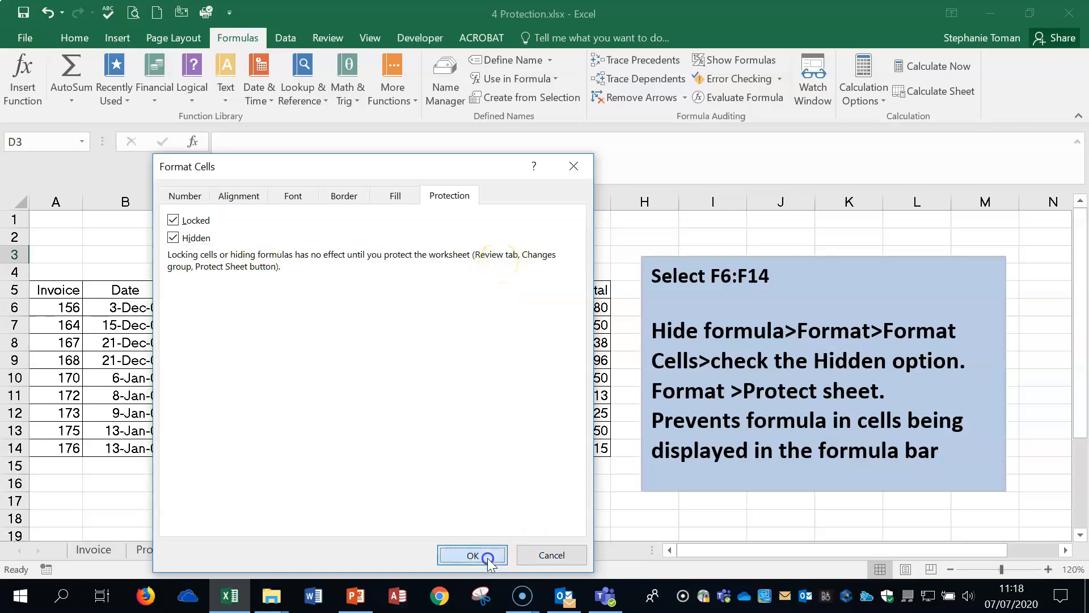
- Turn on the Hidden protection attribute for the VAT cells F6:F14
drag(487, 312, 488, 447)
right_click(488, 447)
click(536, 375)
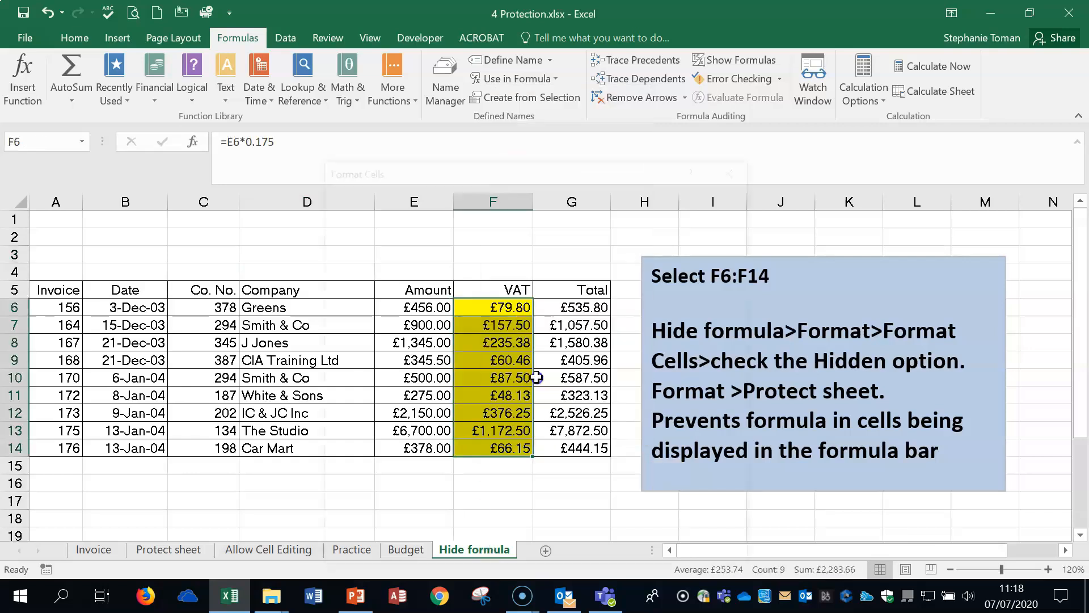
click(337, 238)
click(636, 555)
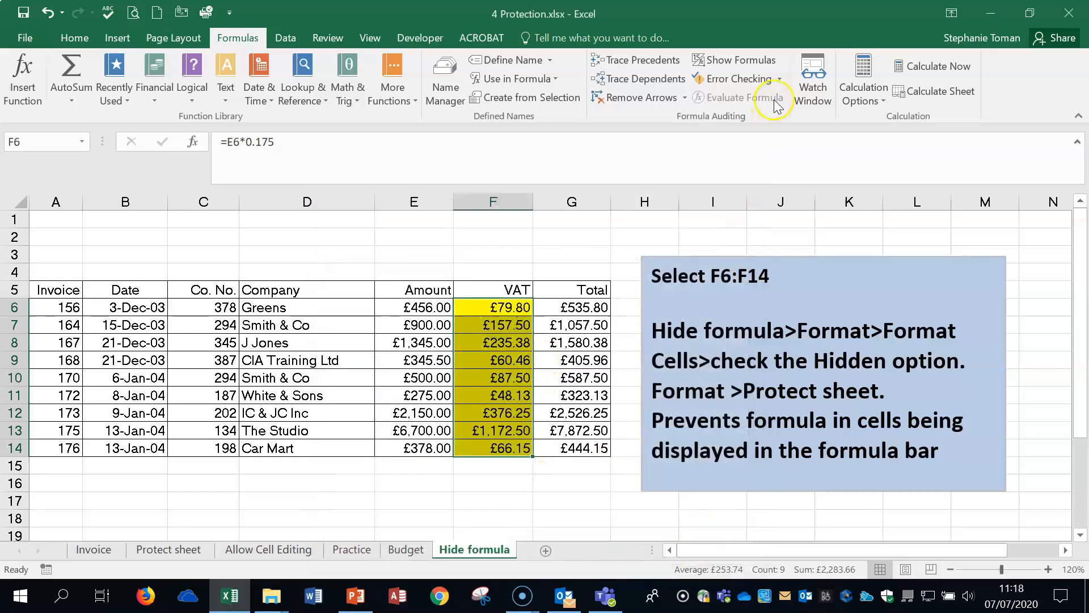
- Protect the Hide formula worksheet without a password, allowing only selection of locked and unlocked cells
click(73, 38)
click(328, 38)
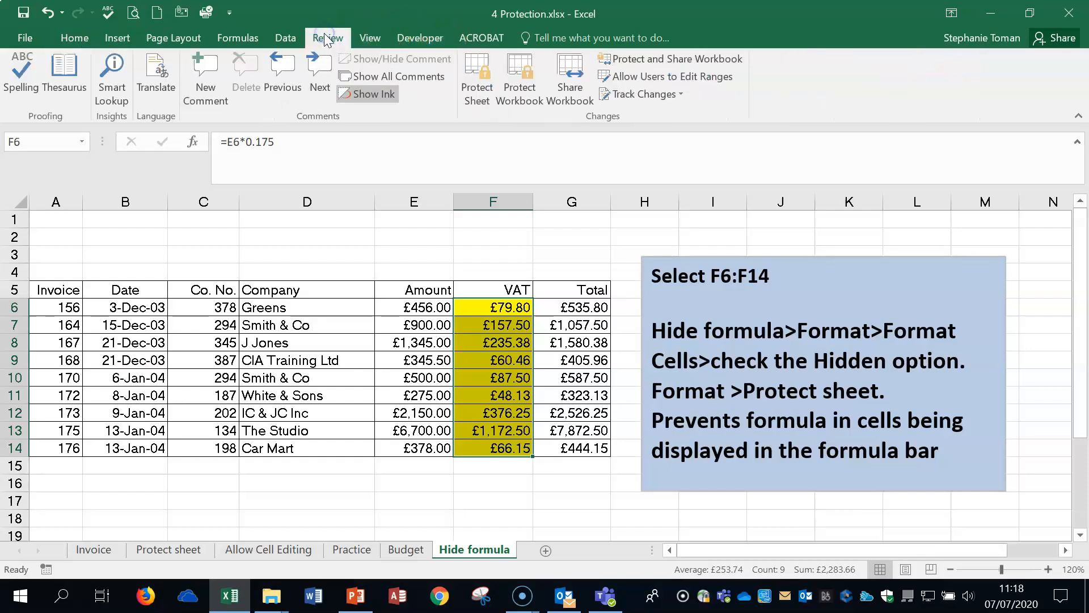
click(519, 80)
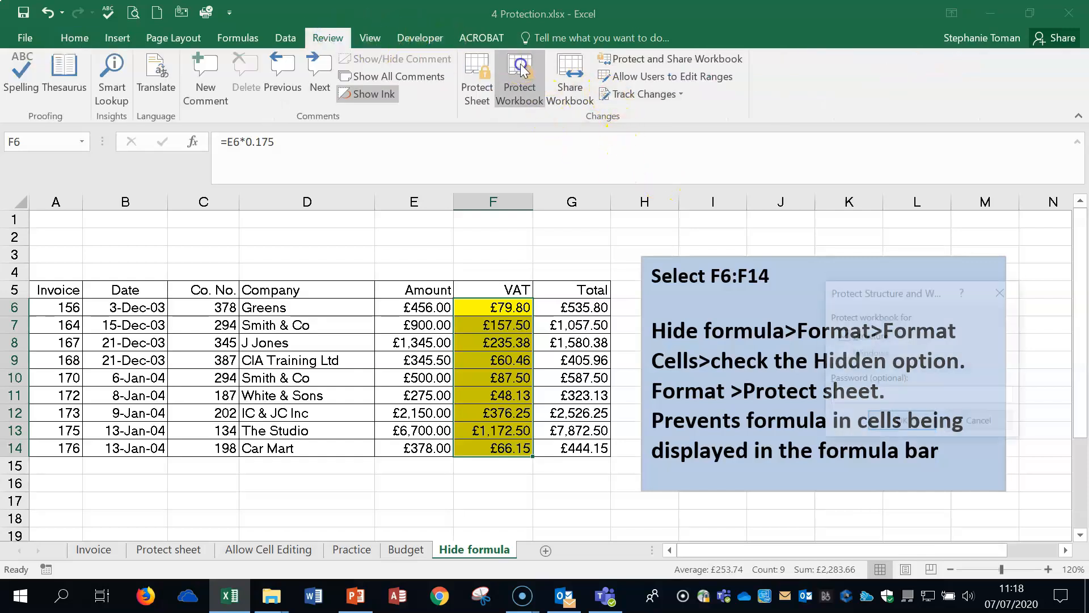
click(1002, 291)
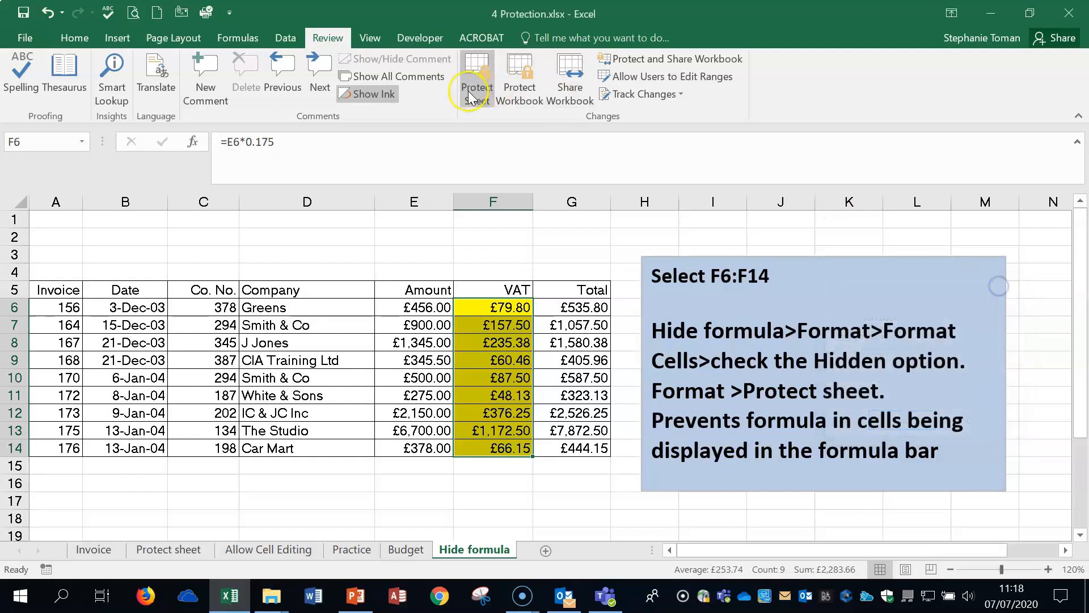
click(477, 82)
click(1009, 238)
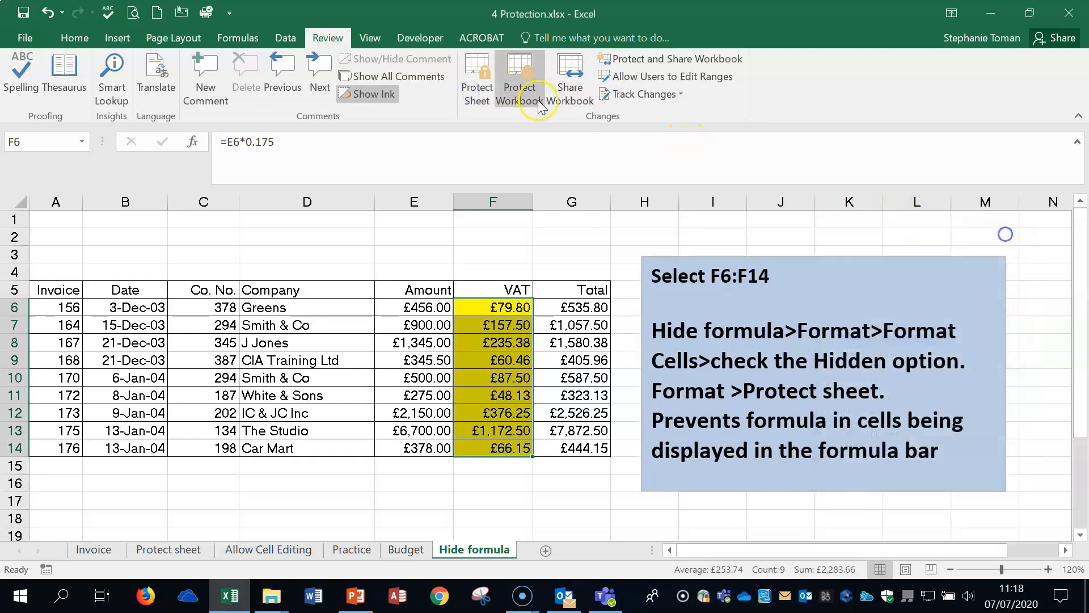
click(477, 82)
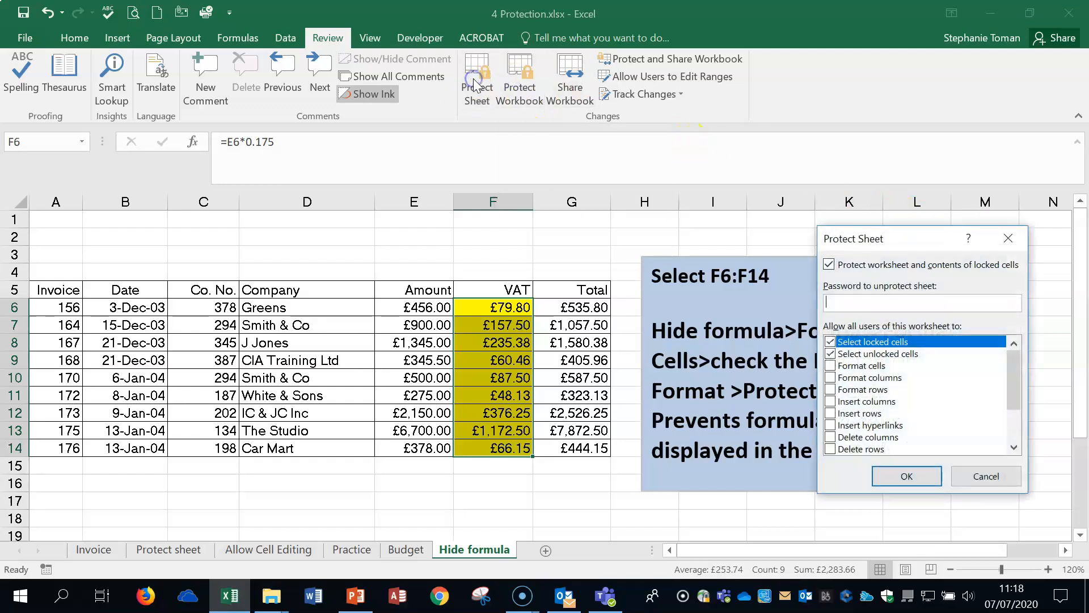
click(907, 477)
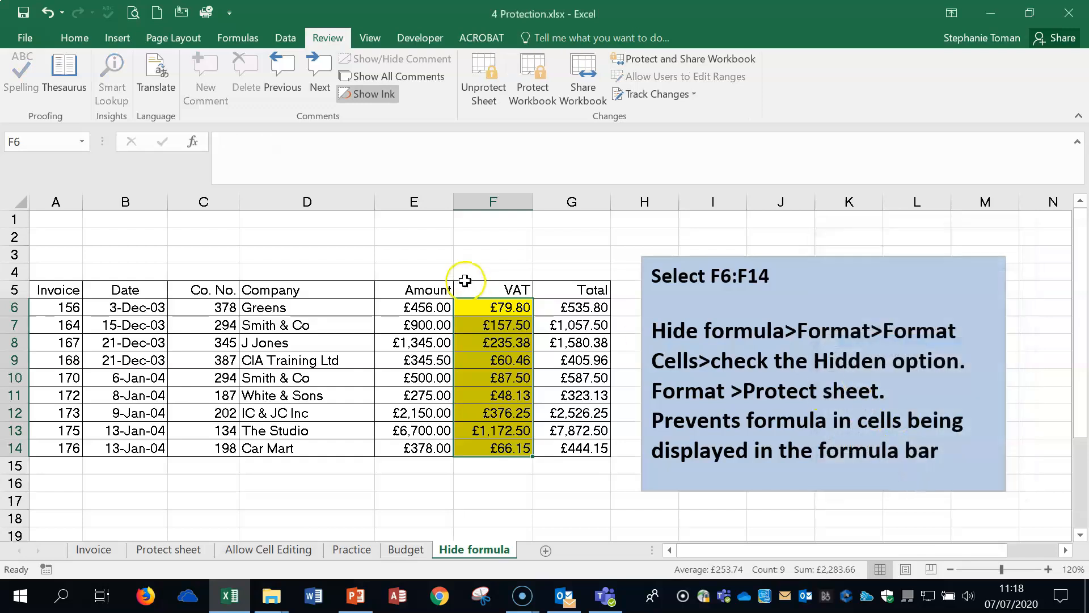
- Go through the VAT cells F6:F14 to check whether their formulas are displayed on the protected sheet
click(508, 309)
key(Down)
key(Down)
key(Down)
key(Down)
key(Down)
key(Down)
key(Down)
key(Down)
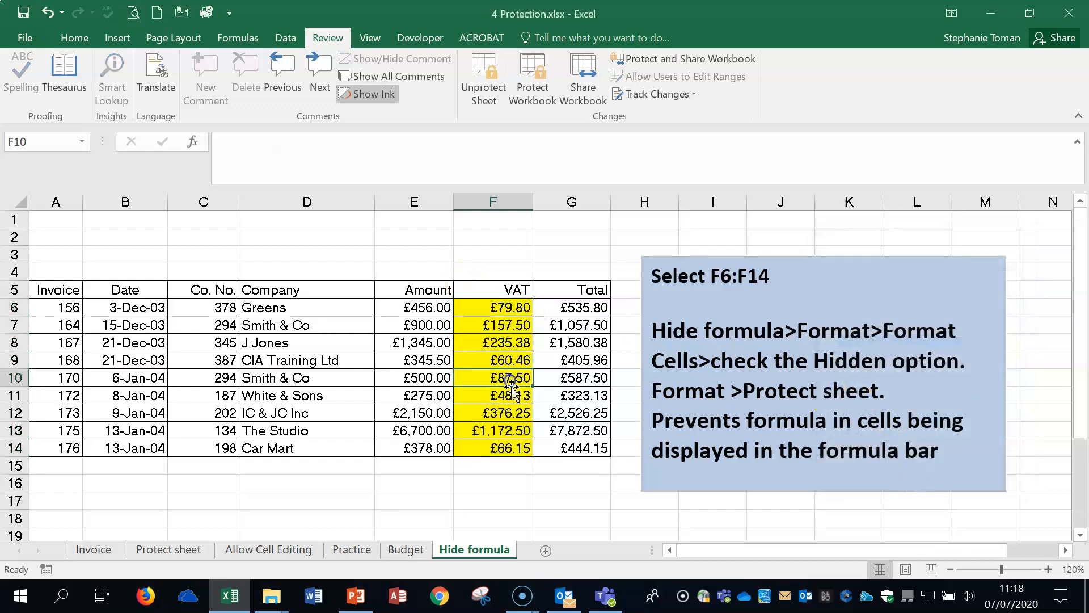
key(Up)
key(Up)
key(Up)
key(Up)
key(Up)
key(Up)
key(Up)
key(Up)
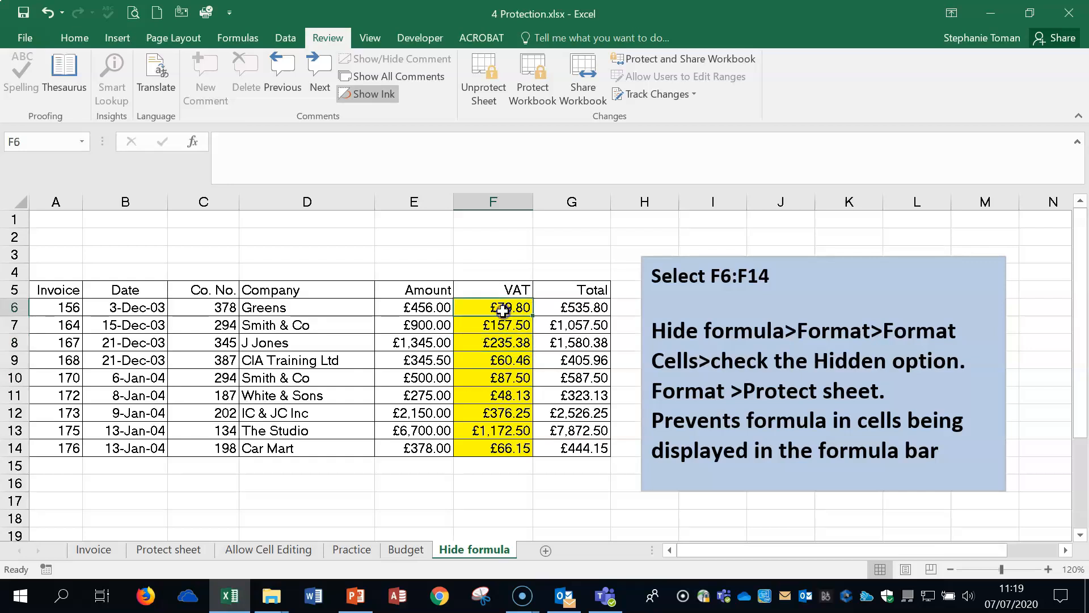
- Unprotect the Hide formula worksheet and check the formulas of VAT cells F9 and F10 again
click(485, 94)
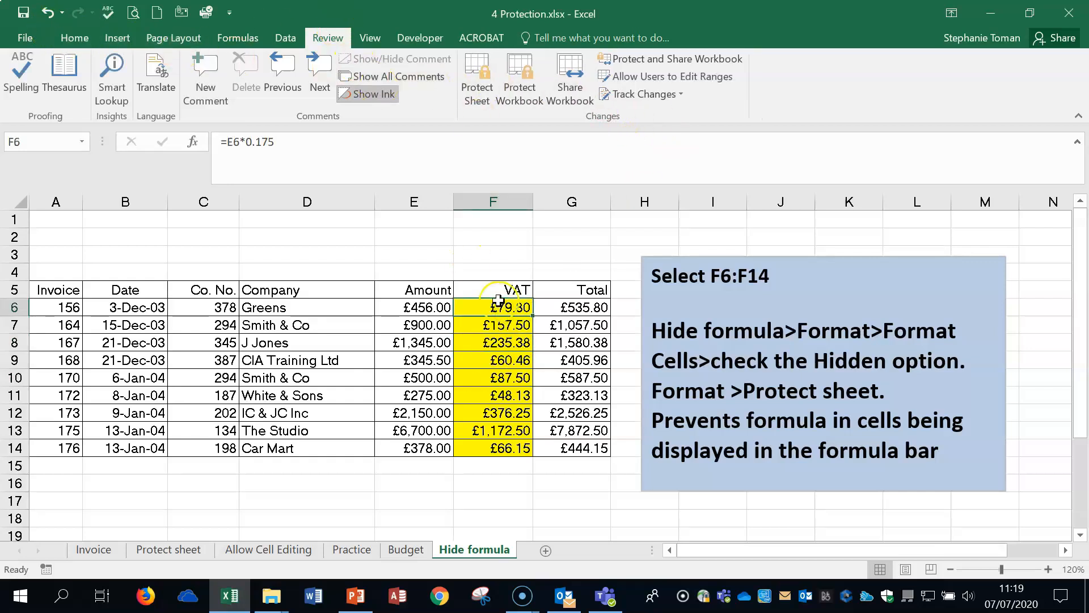
click(498, 359)
click(498, 377)
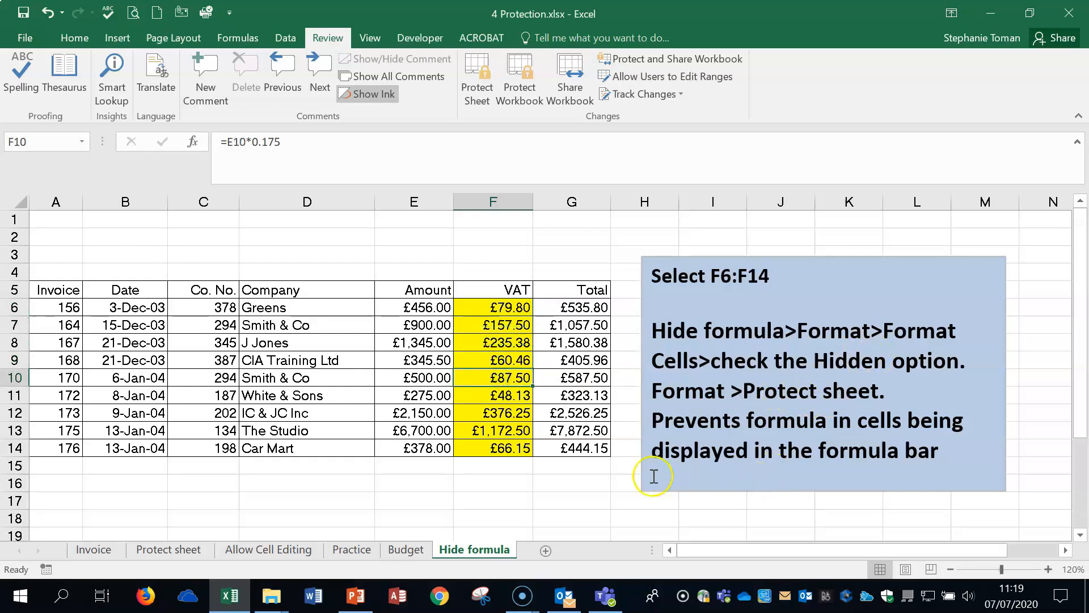
click(555, 502)
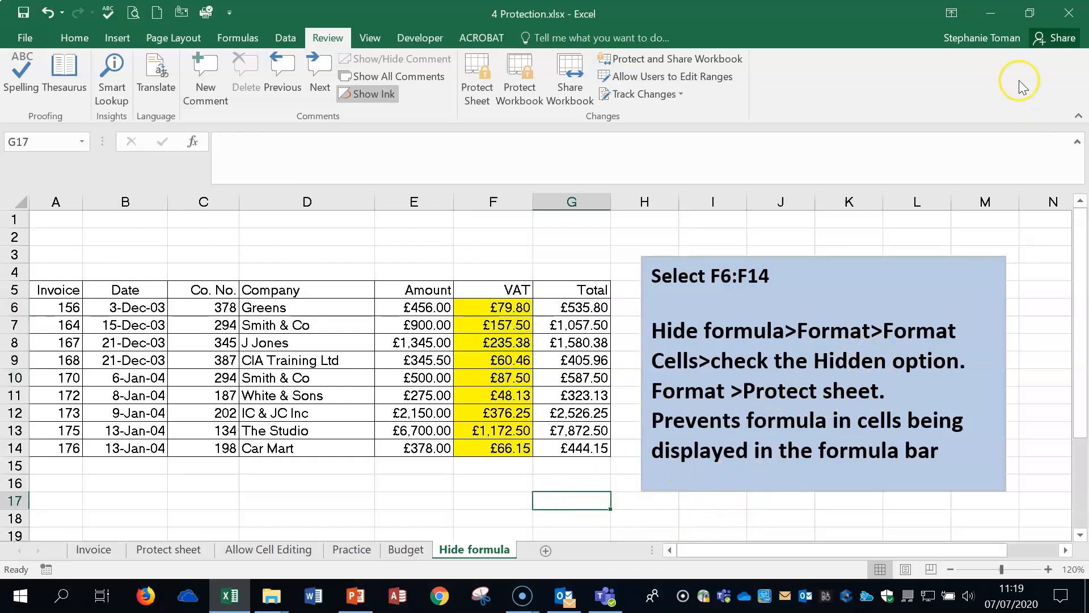
- Close 4 Protection.xlsx without saving and open 5 Workbook protection.xlsx from the 2_3 Formatting_Protection folder
click(1071, 13)
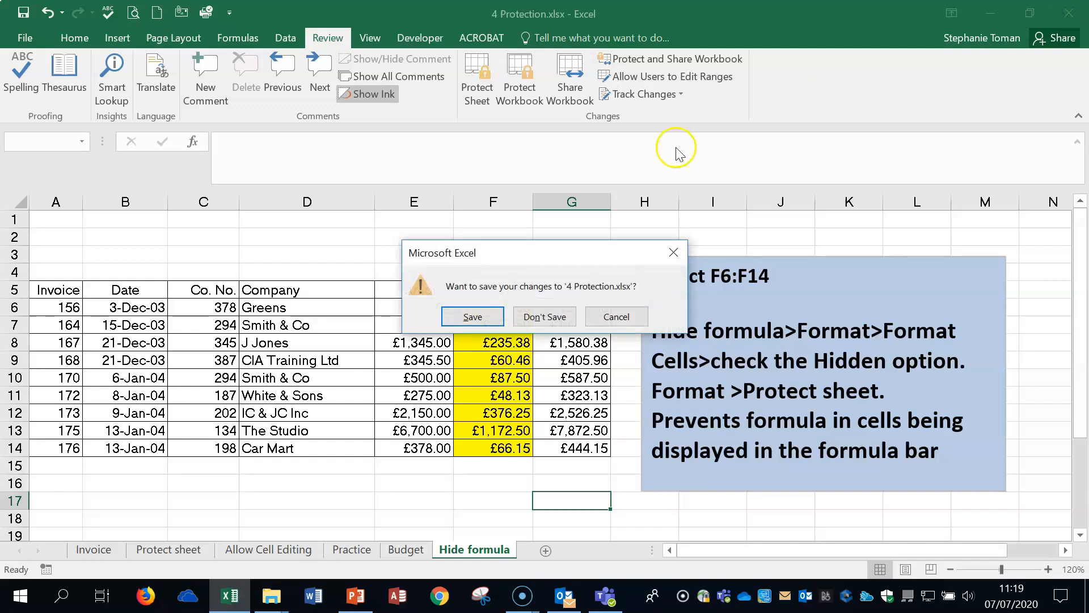
click(544, 315)
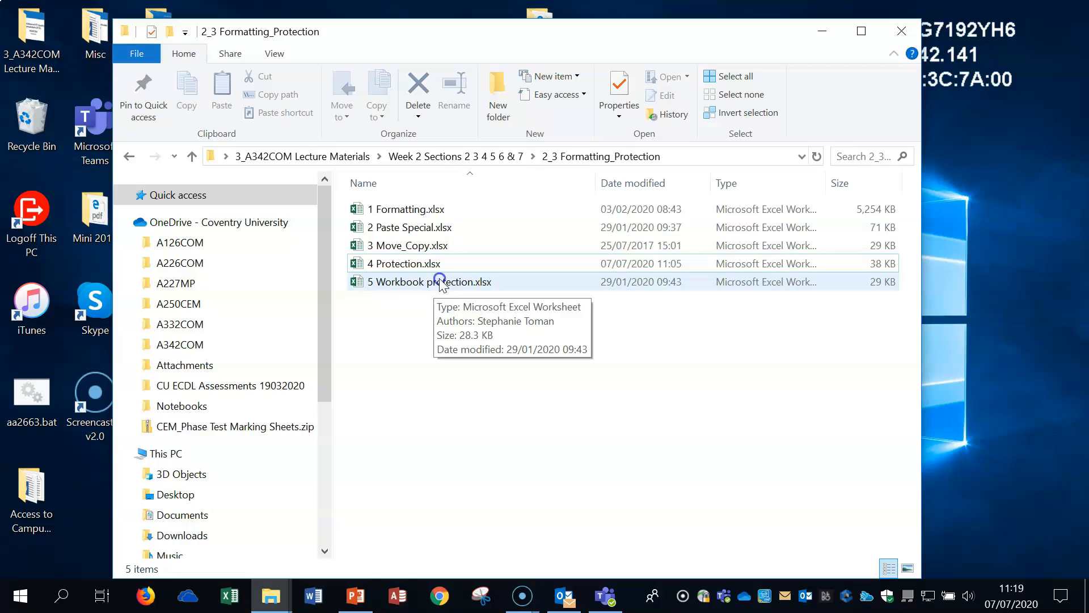
click(441, 284)
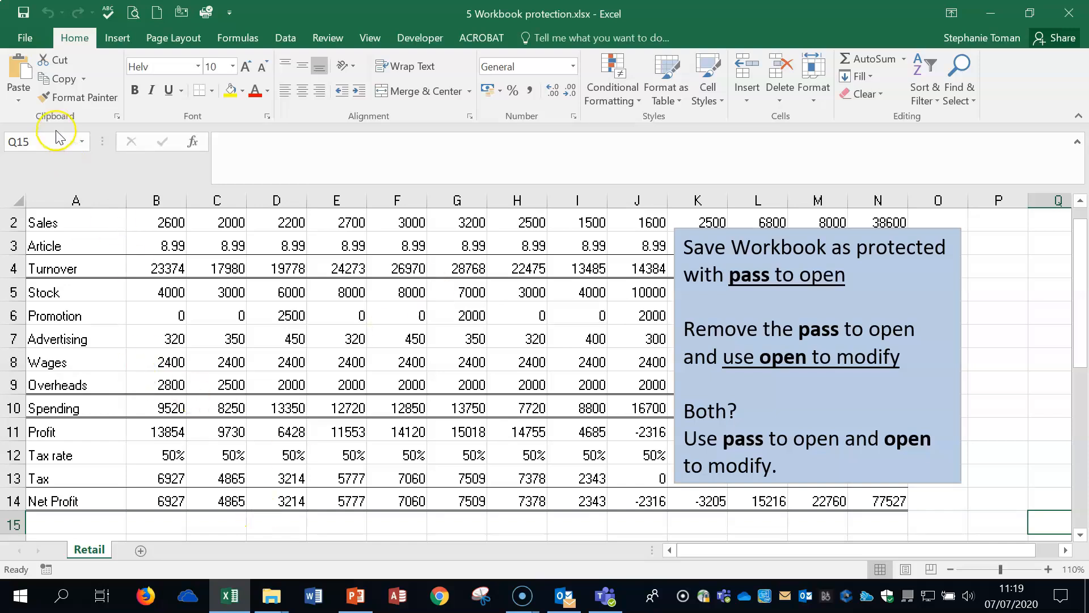
- Look over the workbook protection choices and open General Options for saving 5 Workbook protection.xlsx in its current folder
click(25, 39)
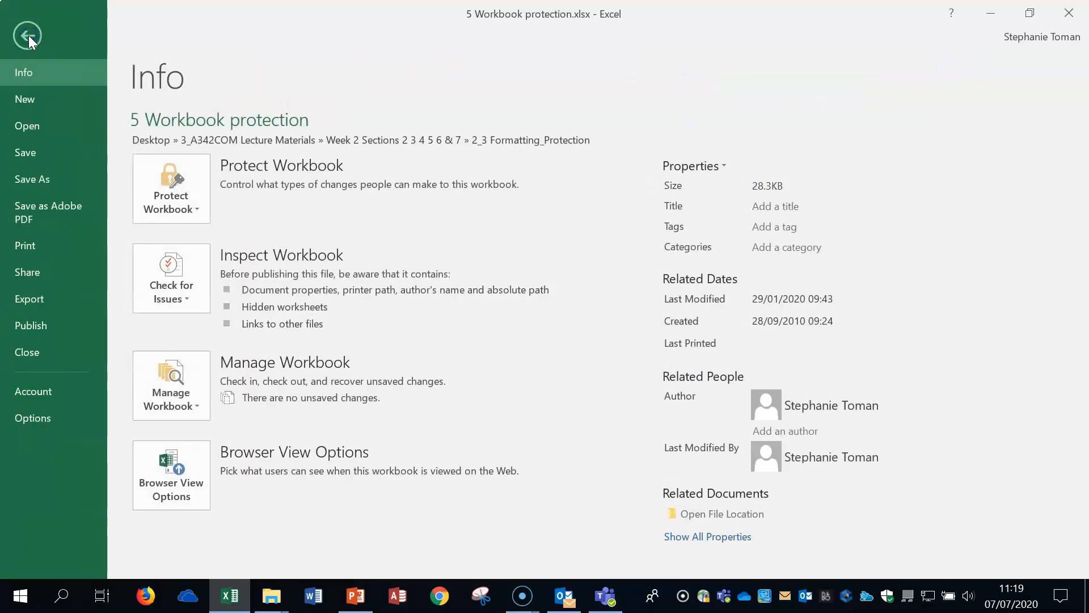
click(195, 213)
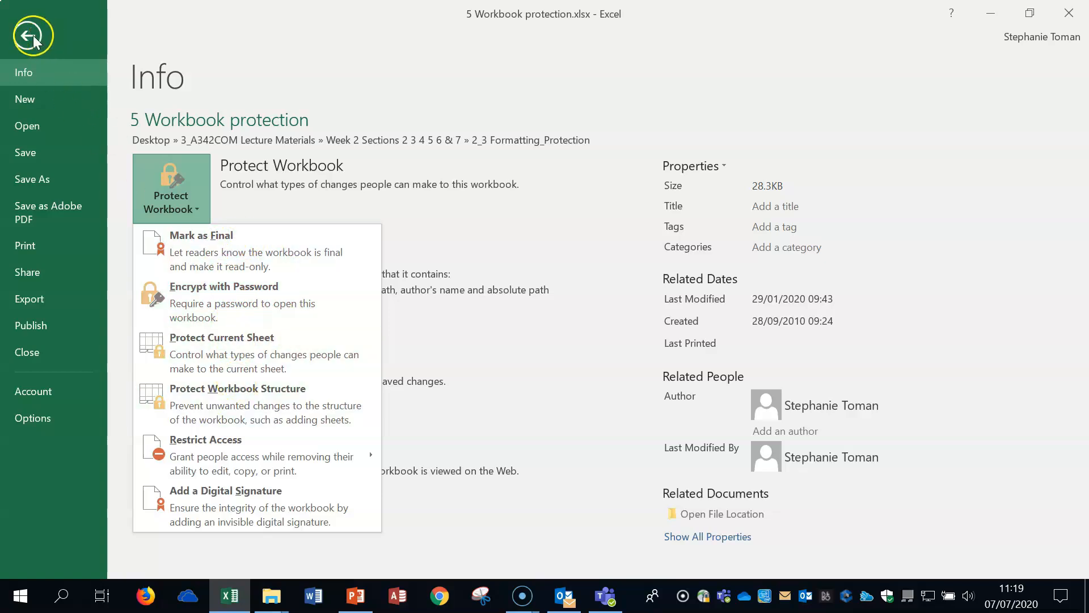
click(30, 178)
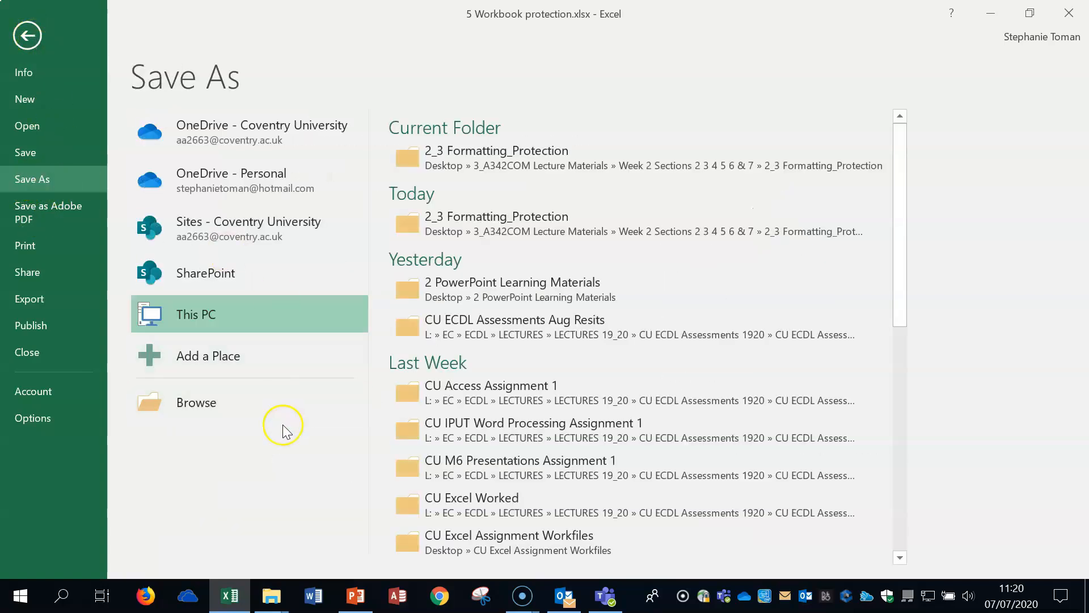
click(212, 408)
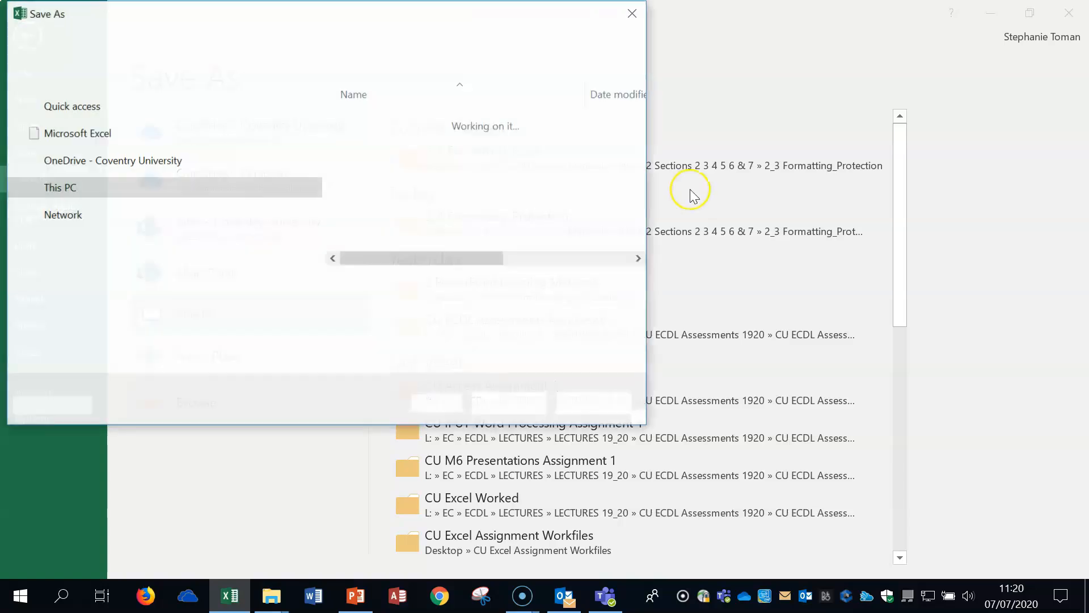
drag(442, 17, 651, 78)
click(661, 465)
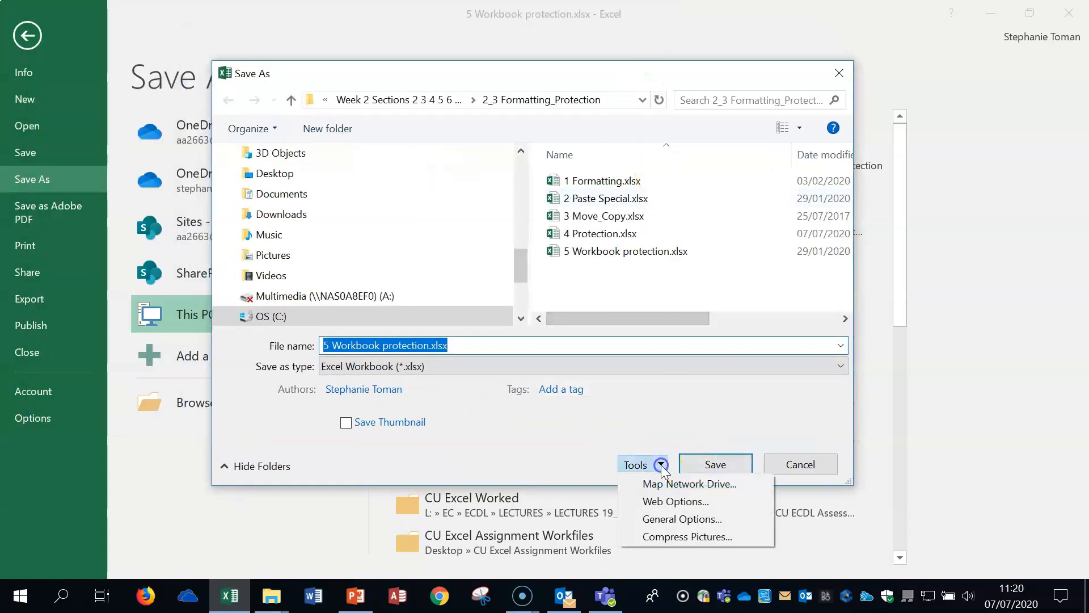
click(734, 522)
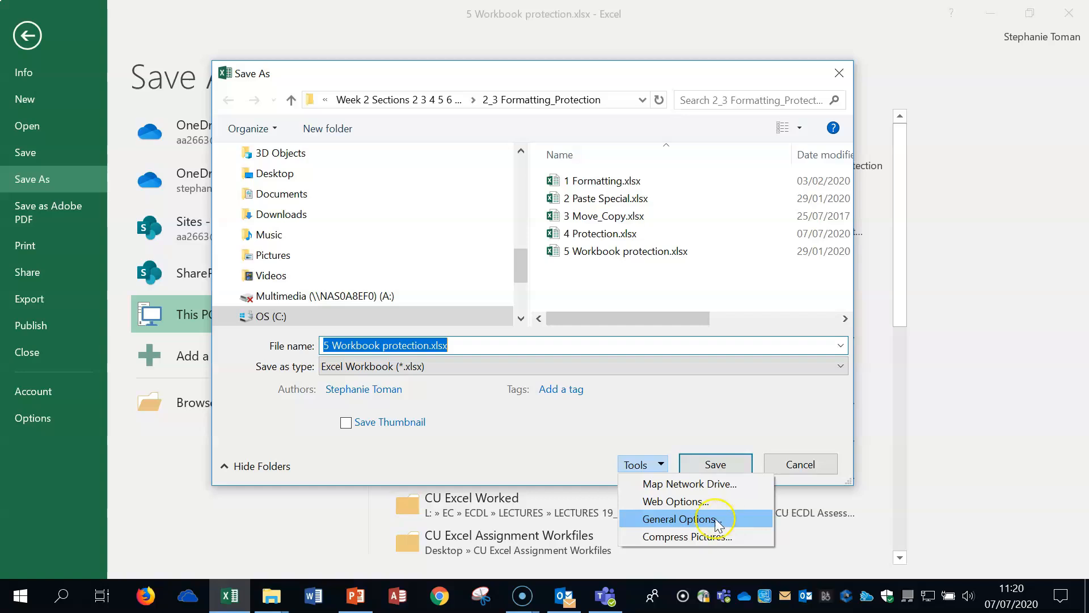
drag(939, 290, 514, 178)
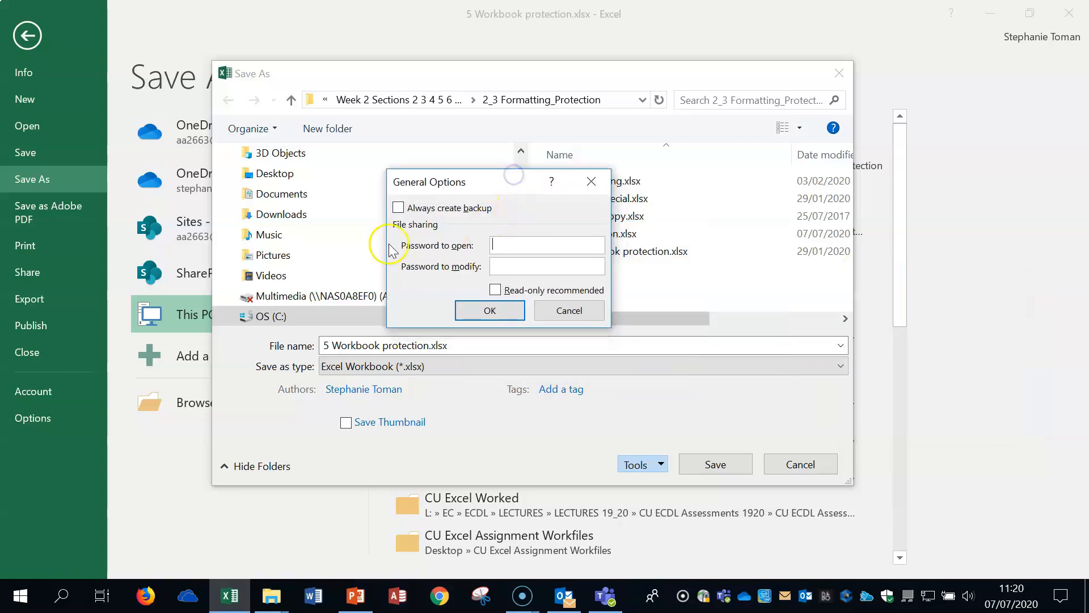
- Enter and confirm a password to open the workbook, and save it over the existing 5 Workbook protection.xlsx
click(513, 249)
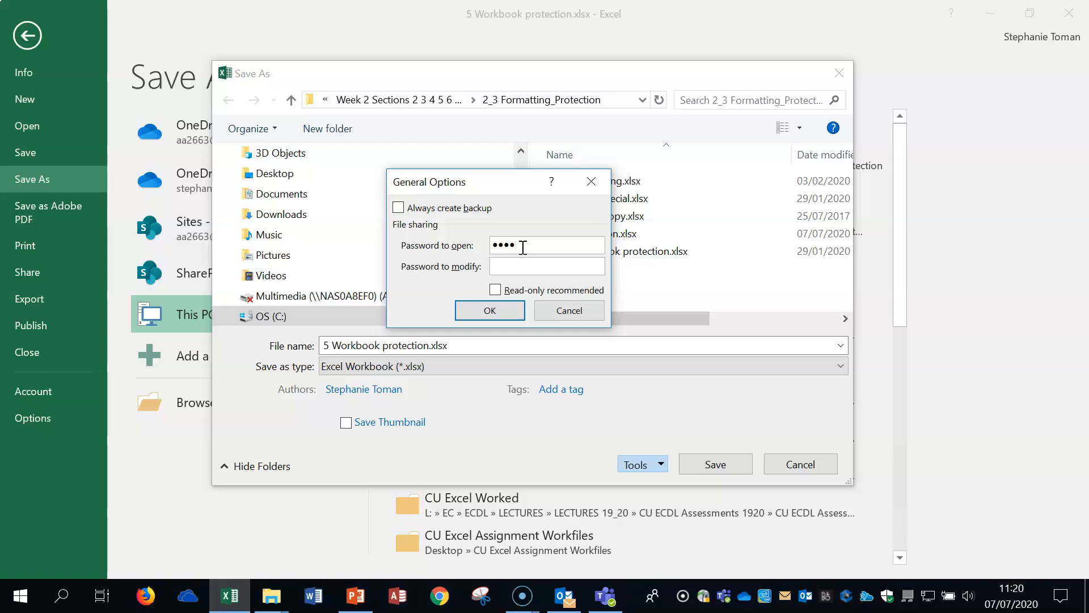
click(506, 315)
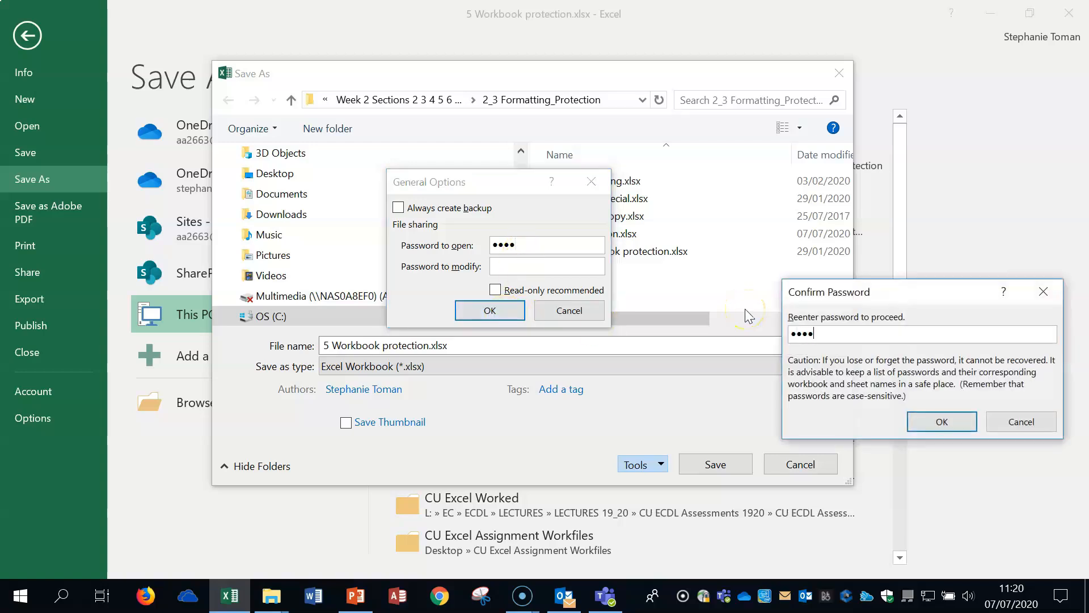
click(953, 427)
click(708, 463)
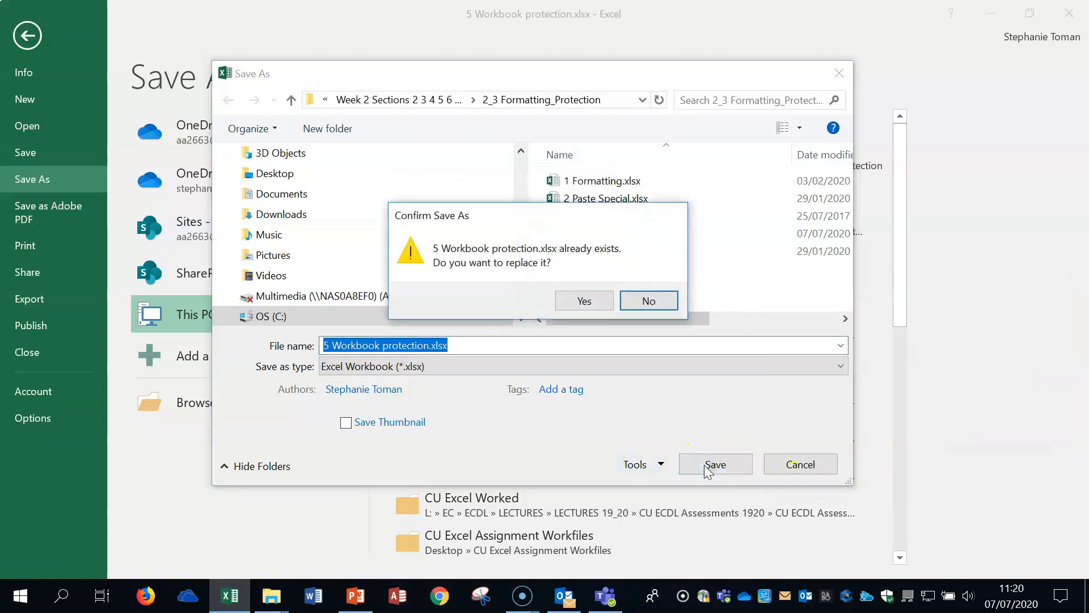
click(580, 300)
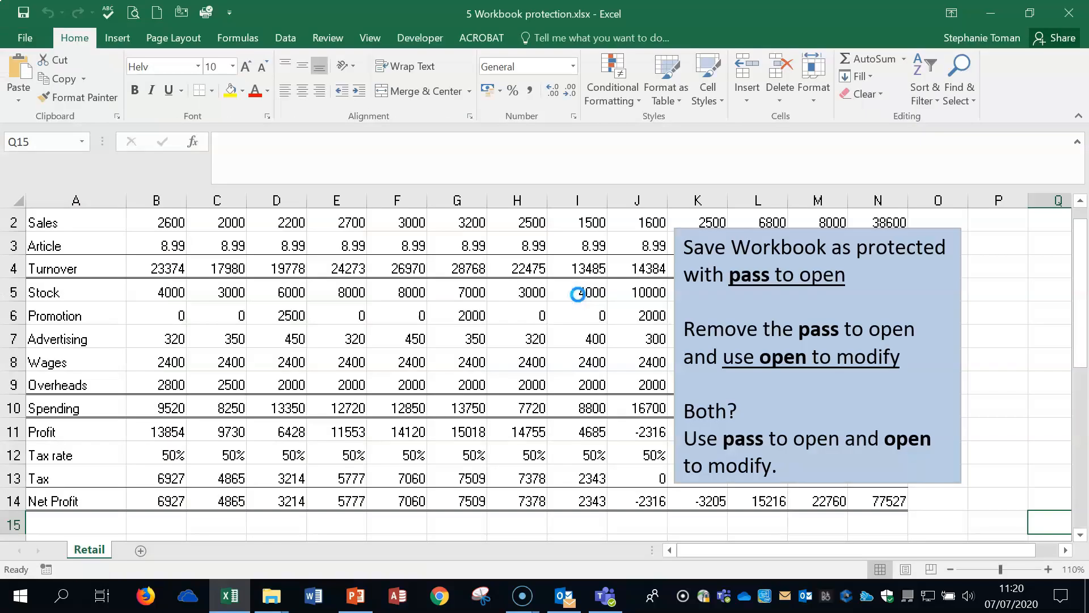
- Close the workbook and reopen 5 Workbook protection.xlsx by entering its opening password
click(1069, 12)
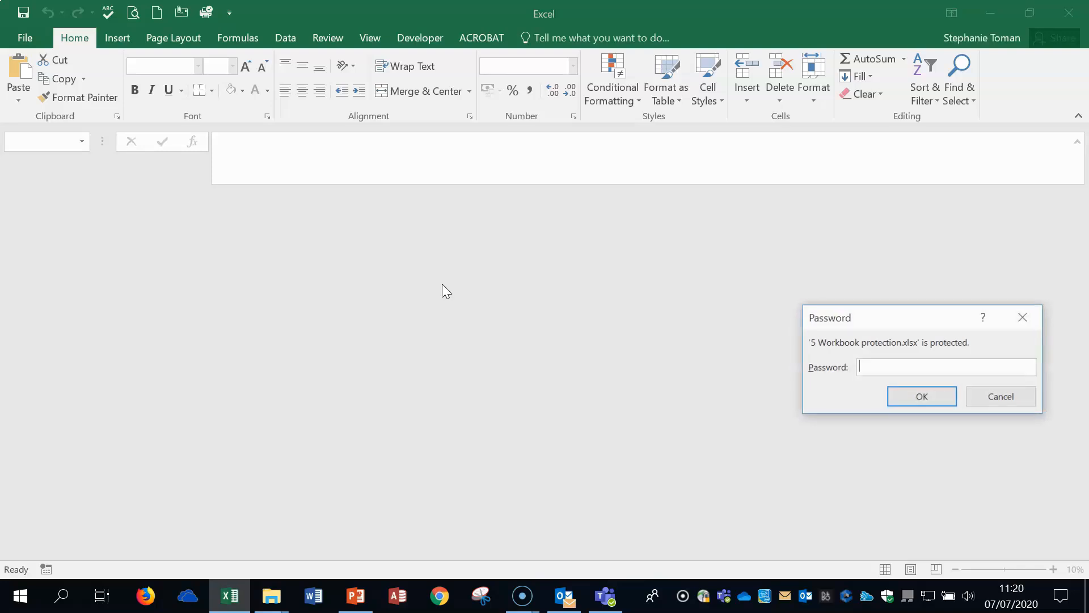
click(907, 342)
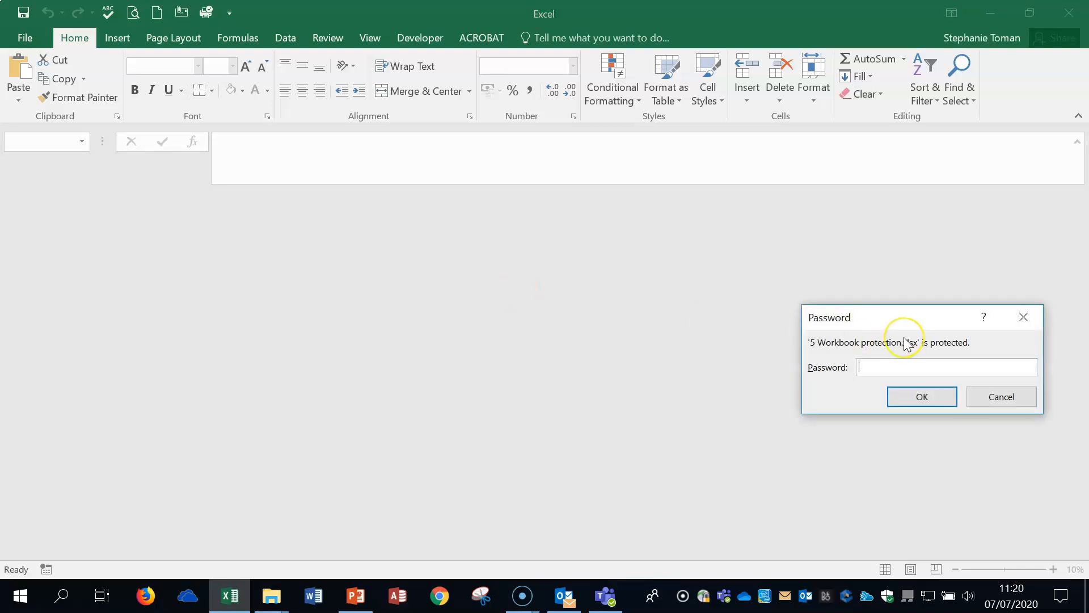
click(913, 402)
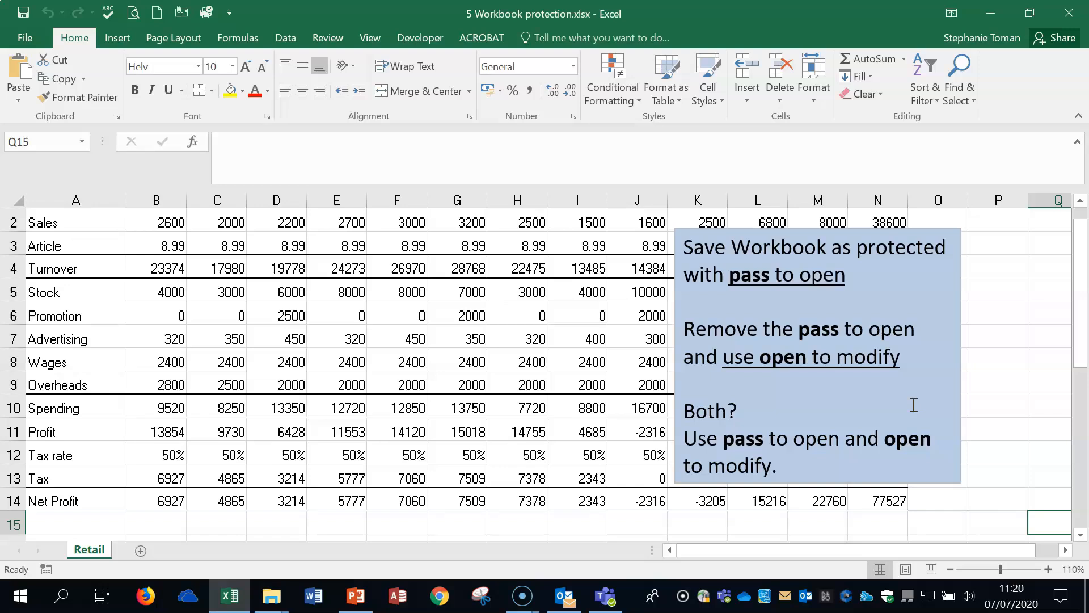
- Open General Options for saving 5 Workbook protection.xlsx in its current folder and clear the password to open
click(33, 40)
click(24, 179)
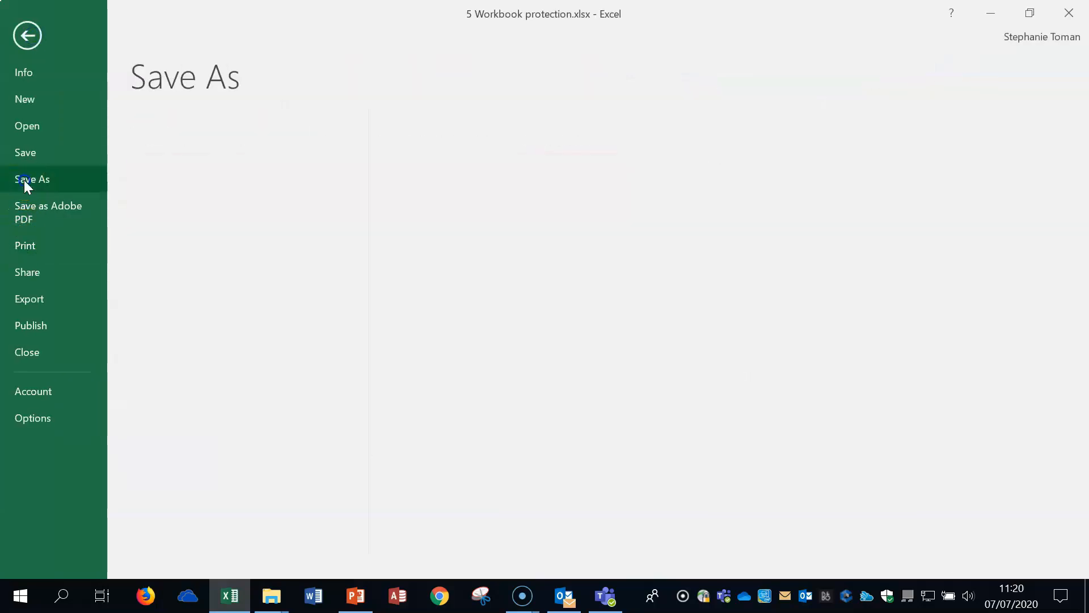
click(248, 425)
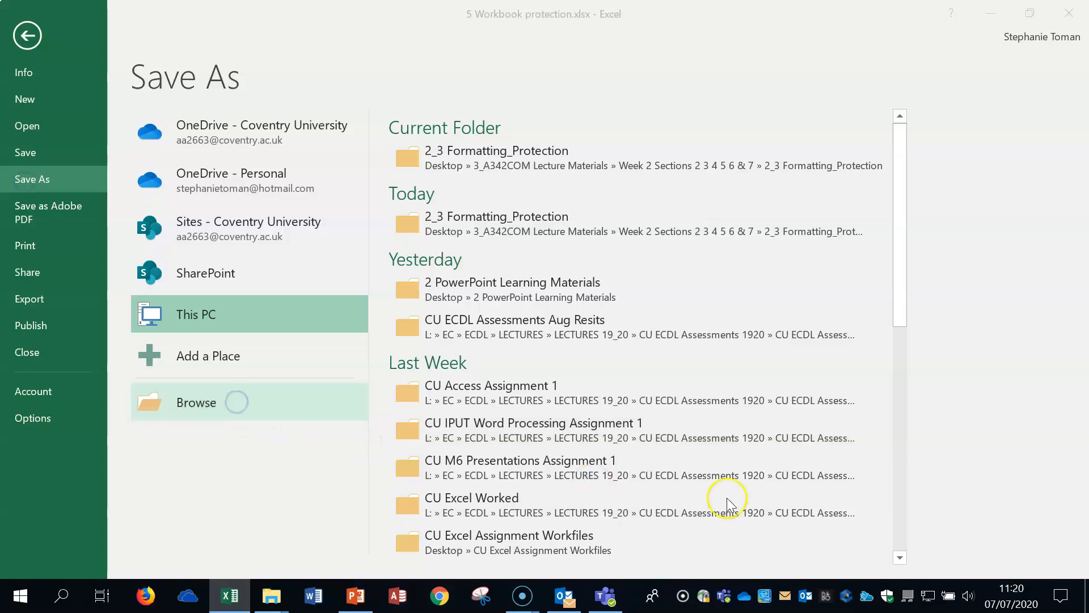
click(674, 470)
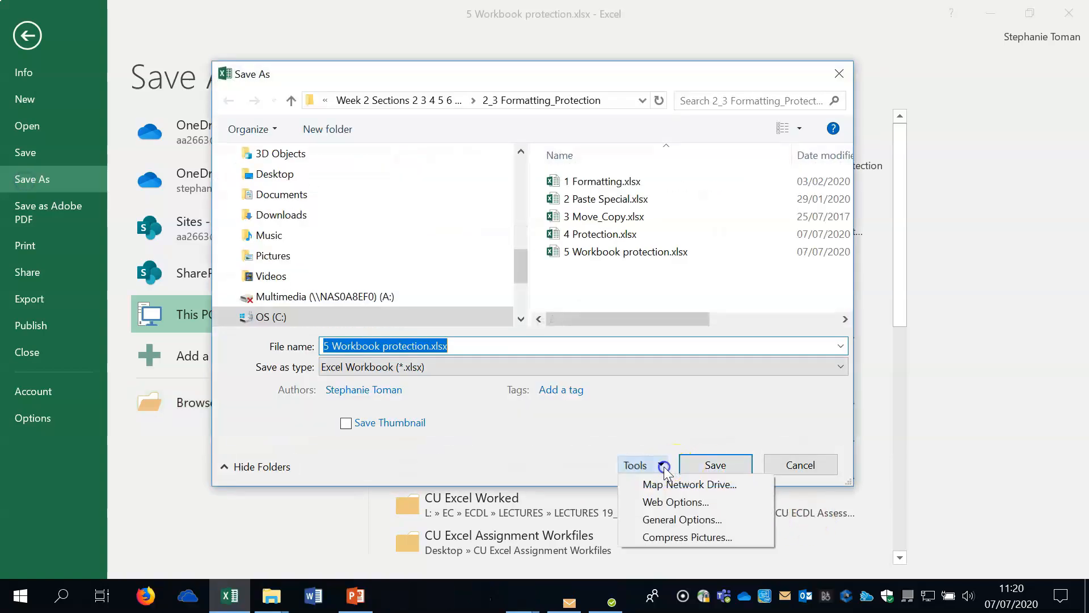
click(664, 518)
drag(948, 291, 695, 258)
- Enter and confirm a password to modify the workbook, and save it over the existing 5 Workbook protection.xlsx
click(719, 341)
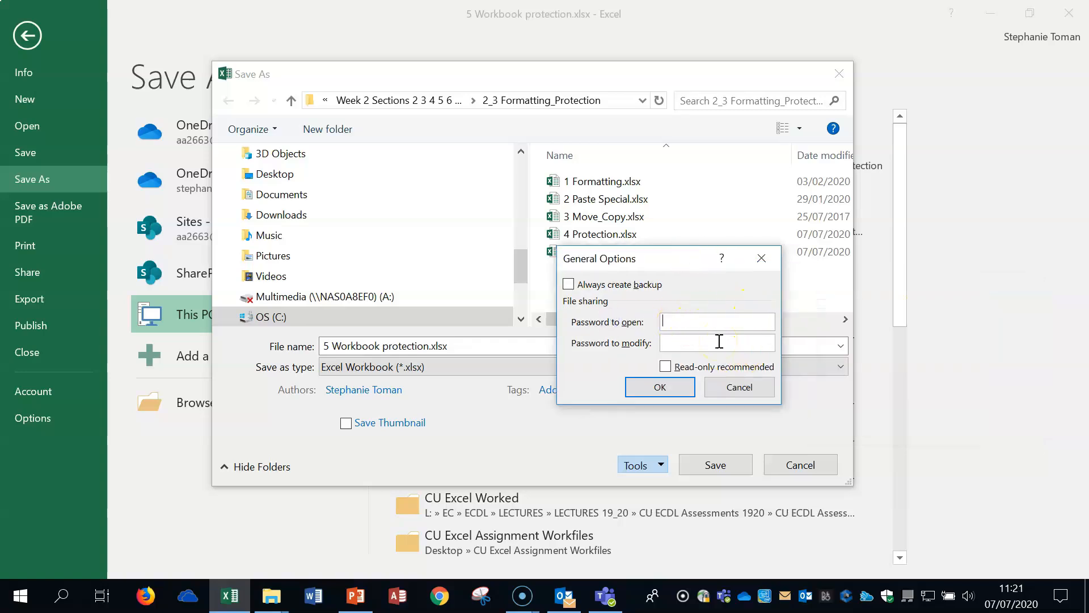
click(683, 344)
click(667, 388)
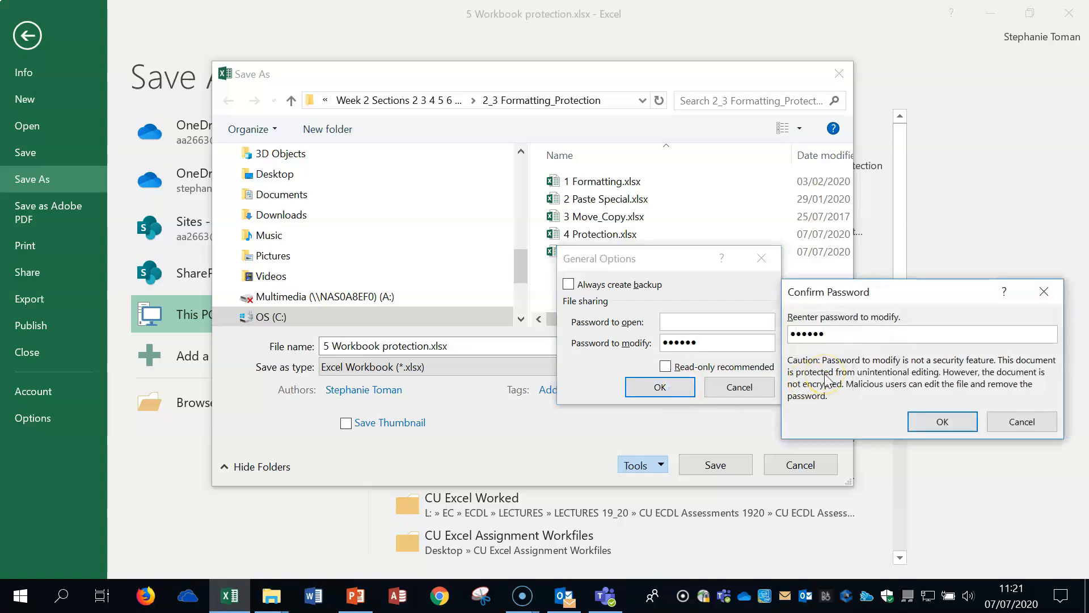
click(943, 420)
click(725, 468)
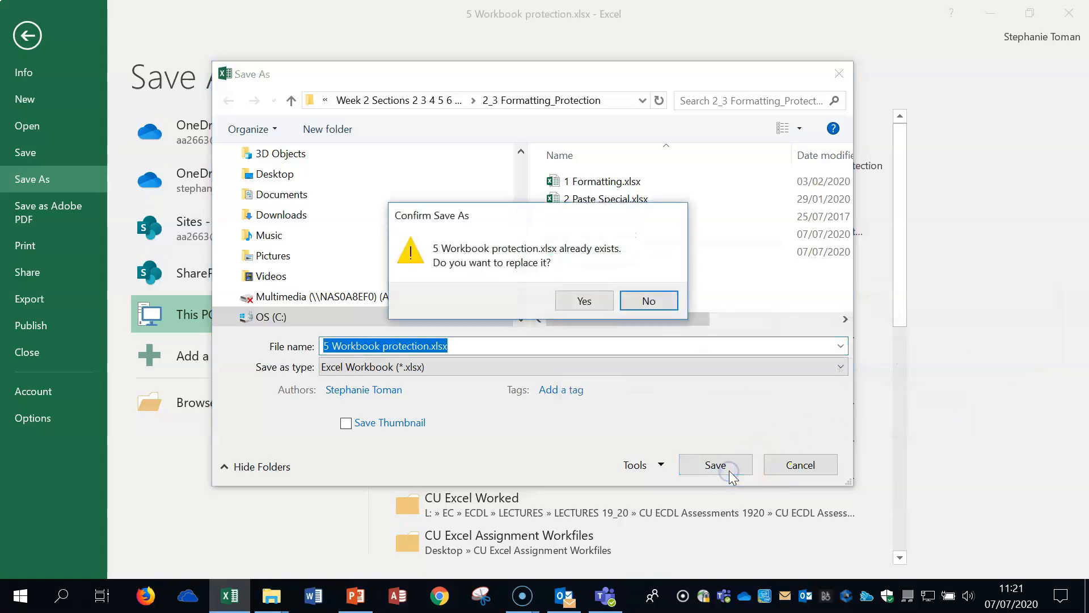
click(567, 300)
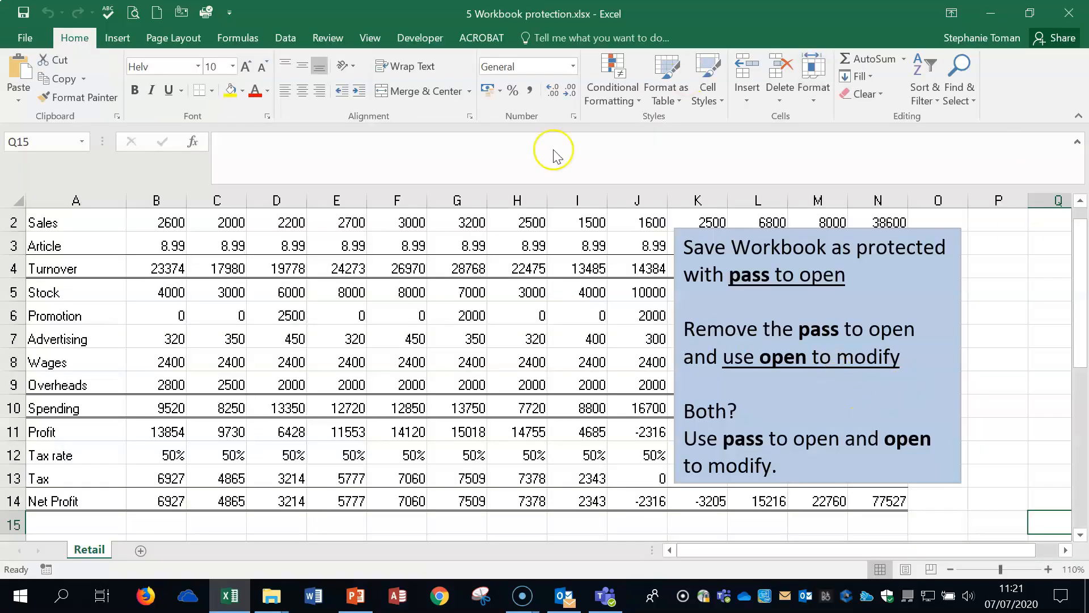
- Close the workbook and reopen 5 Workbook protection.xlsx with write access by entering its password to modify
click(1069, 13)
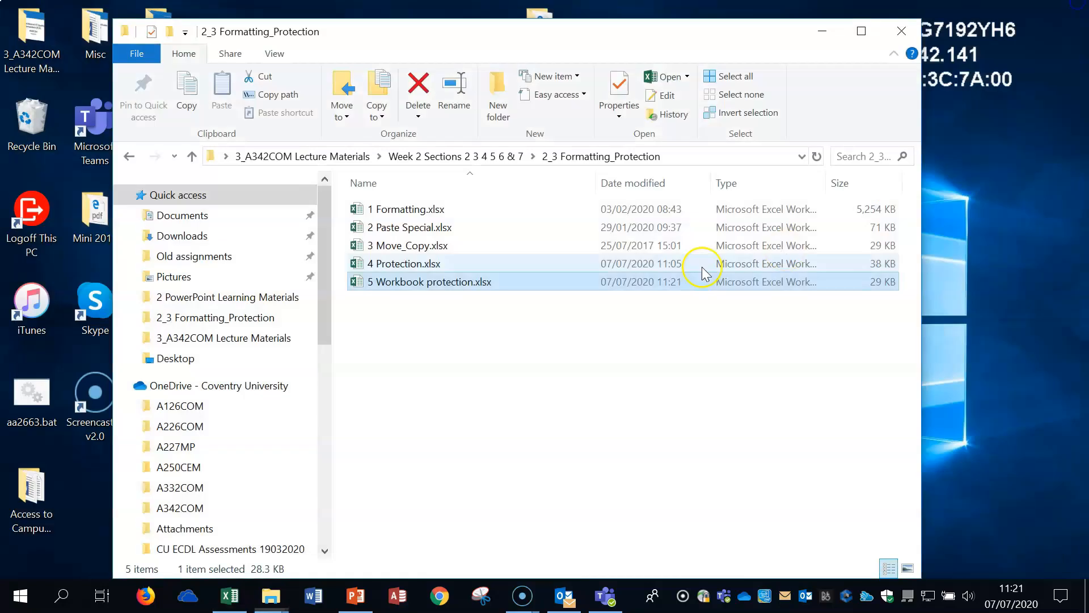
double_click(390, 280)
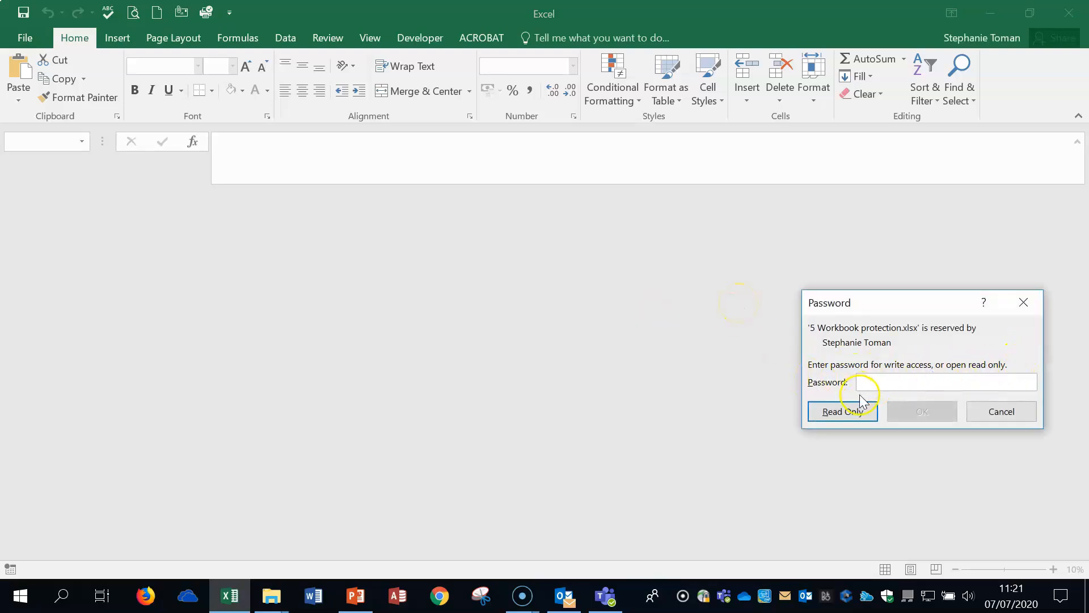
text(••)
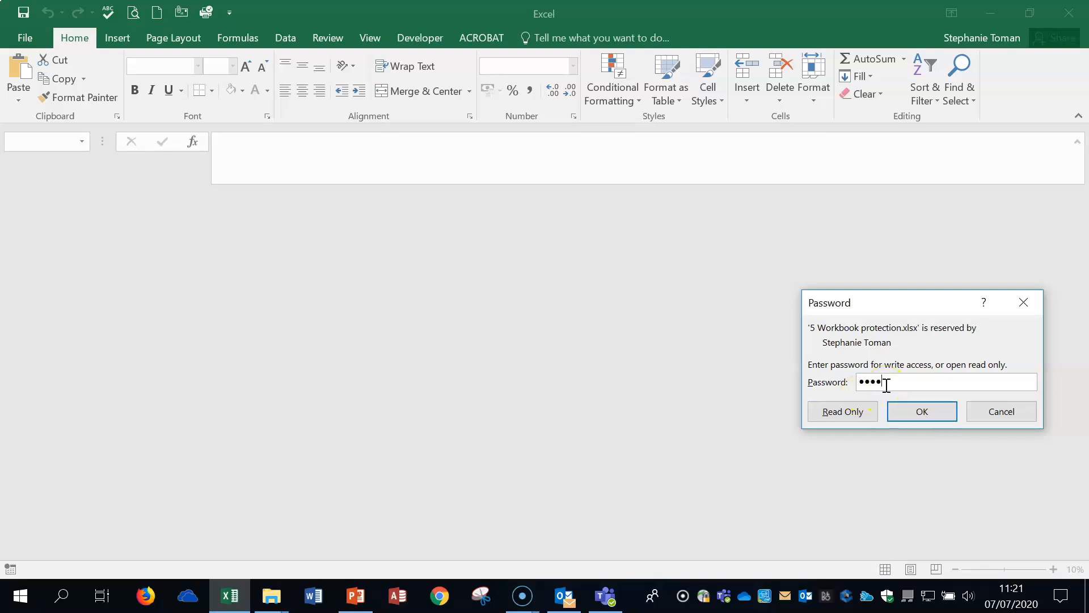
double_click(884, 384)
text(••••••)
click(927, 412)
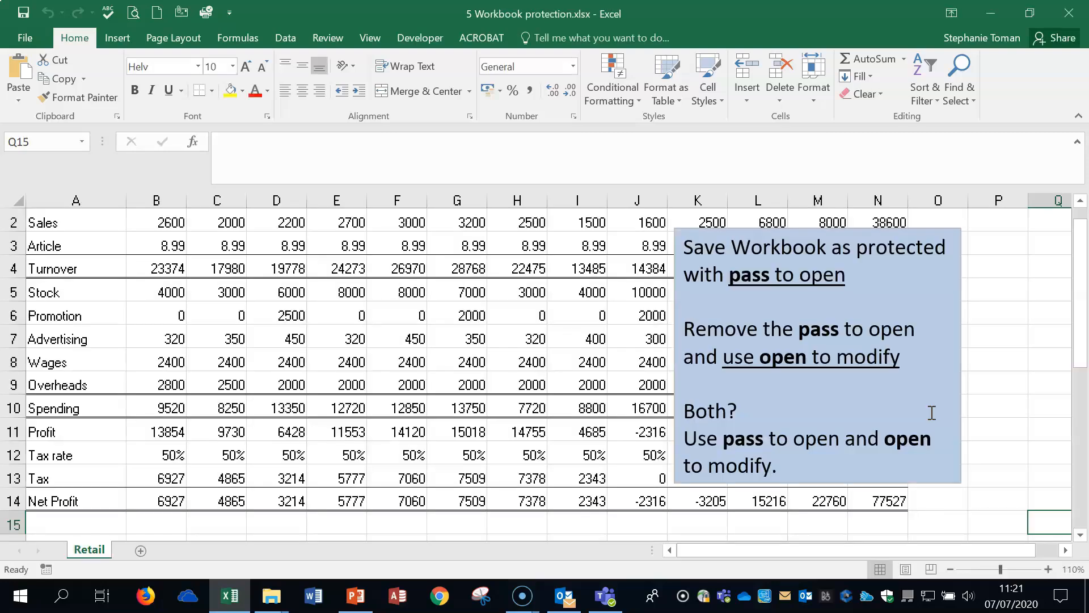
- In the General Options for saving 5 Workbook protection.xlsx, add a password to open alongside the password to modify
click(24, 38)
click(32, 177)
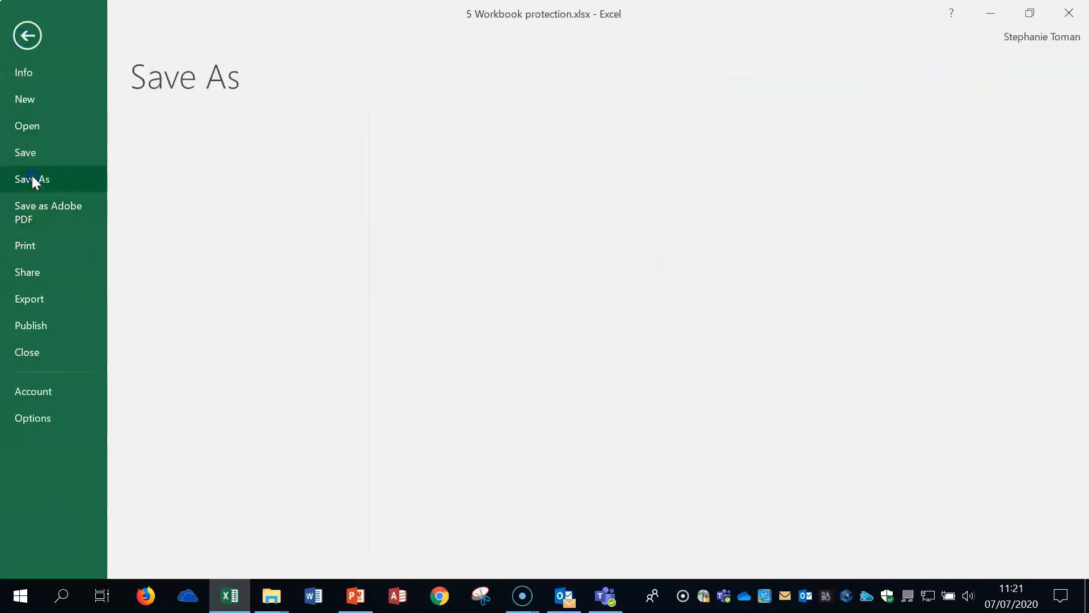
click(292, 407)
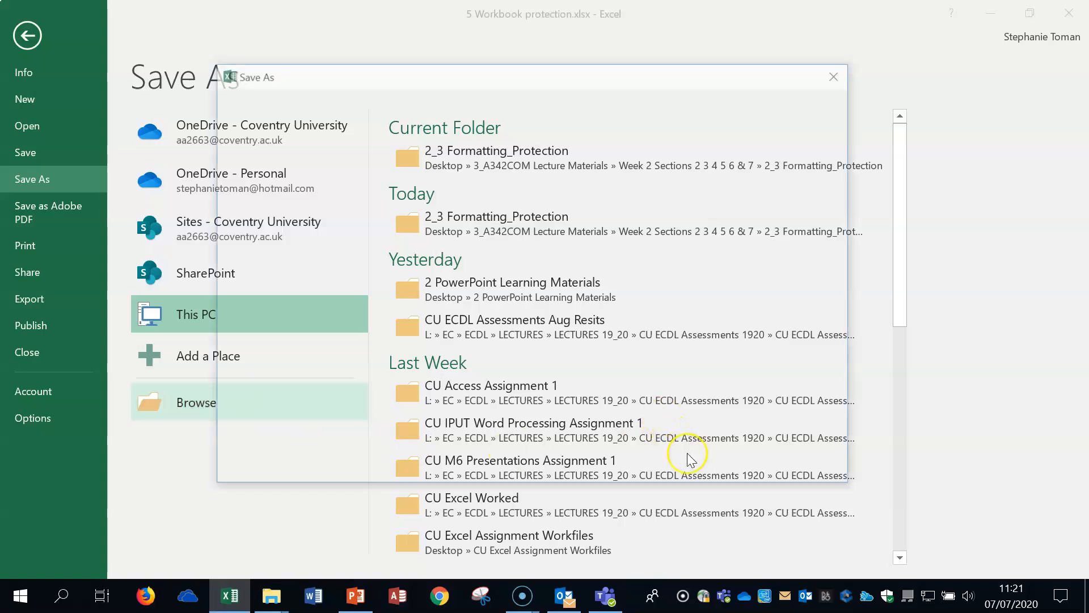
click(661, 465)
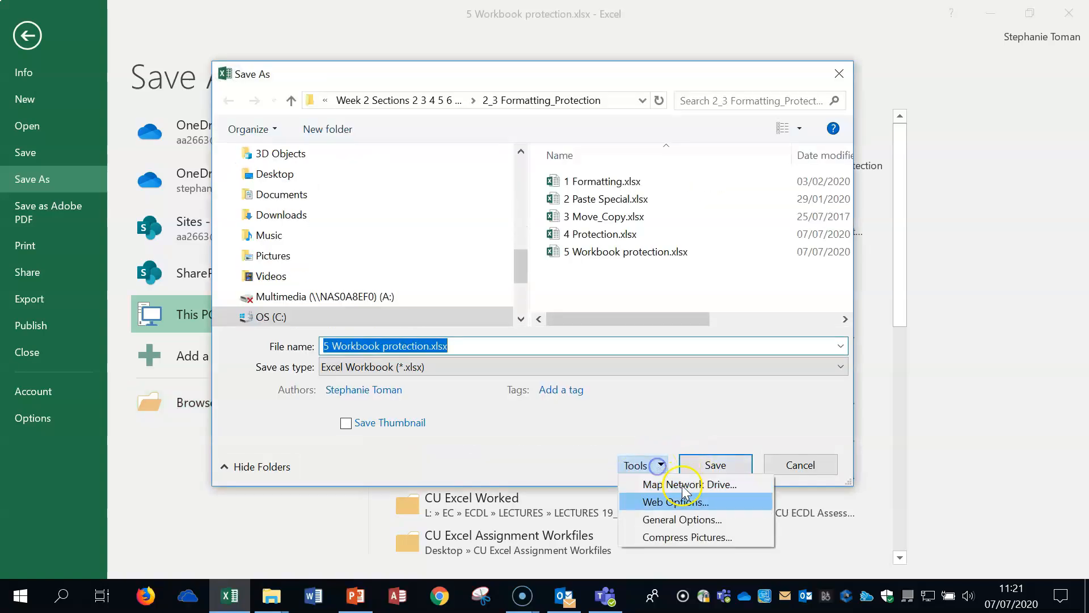
click(724, 586)
click(922, 357)
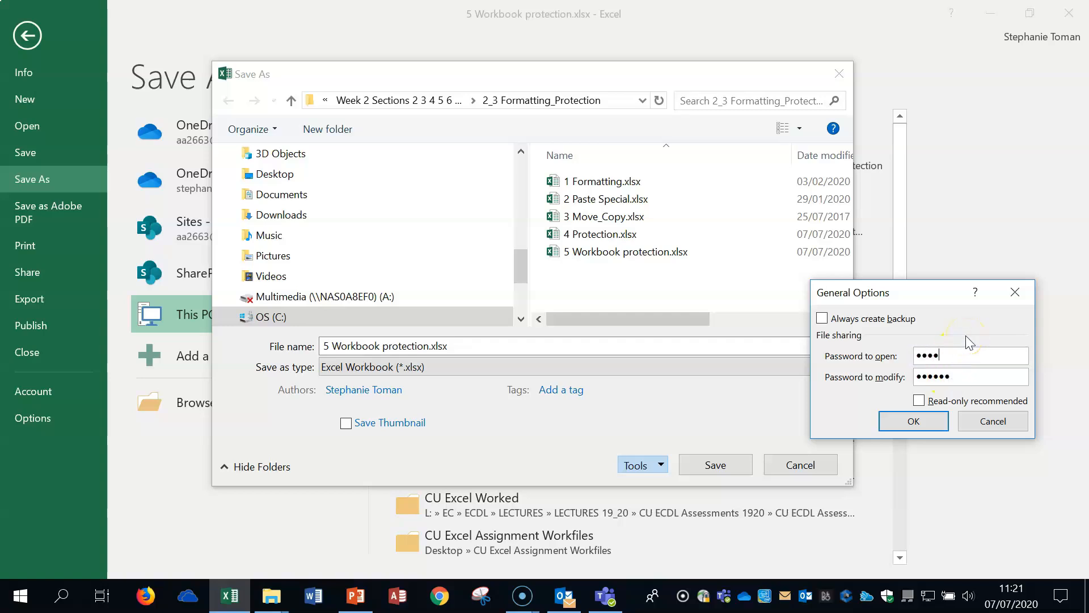
- Confirm the workbook password and save over the existing 5 Workbook protection.xlsx
click(936, 421)
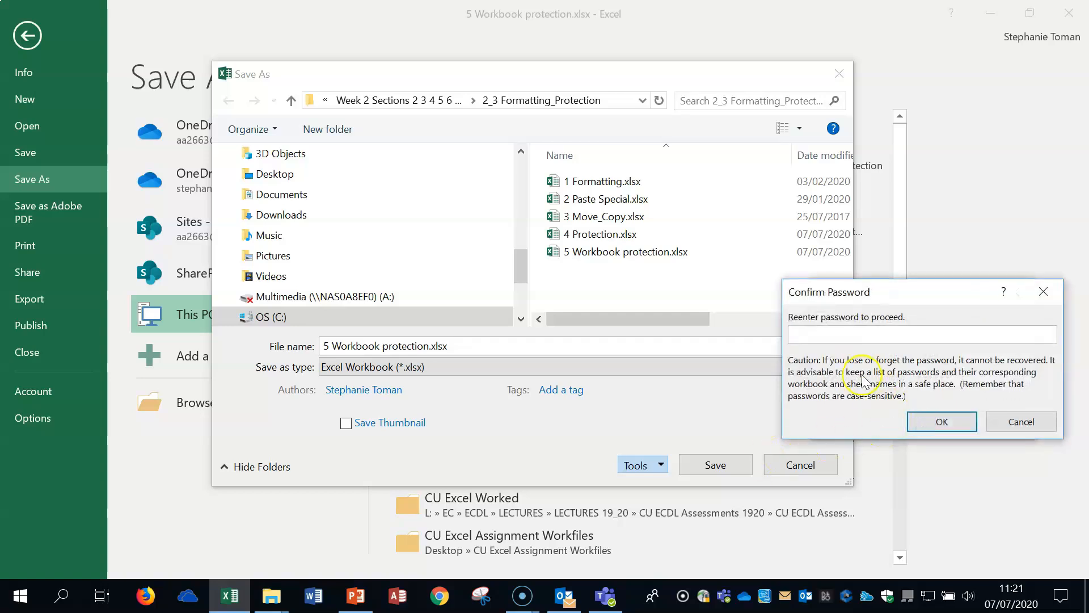
click(941, 422)
click(709, 469)
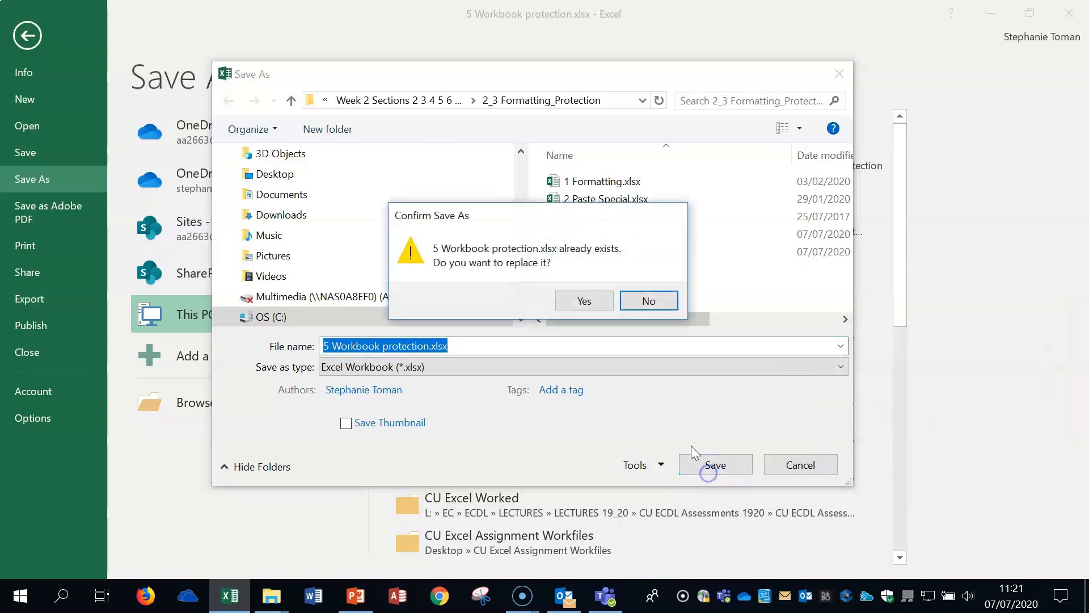
click(584, 302)
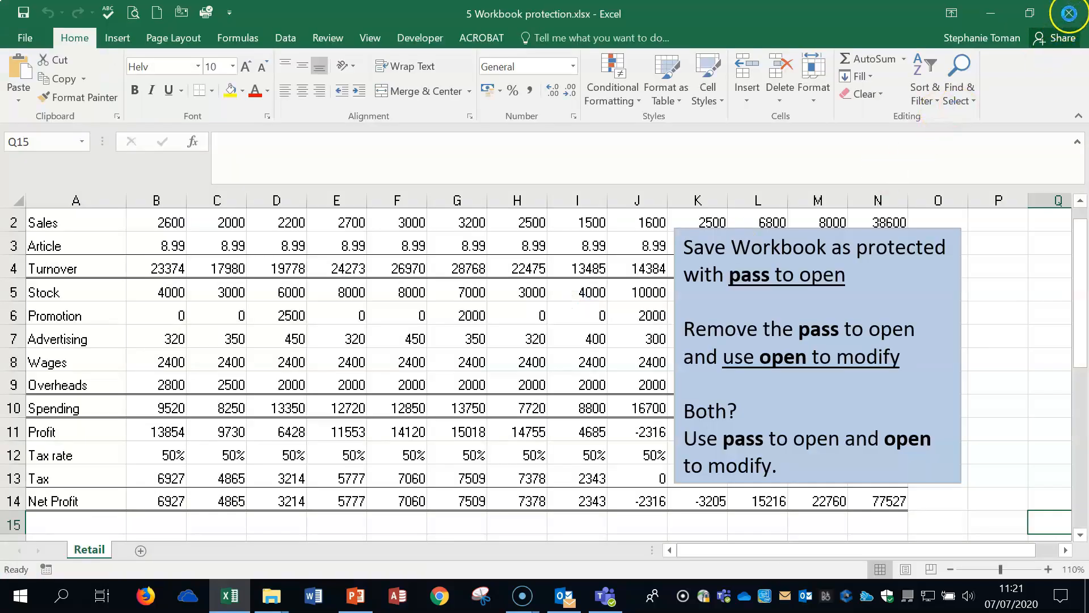
- Close the workbook and reopen 5 Workbook protection.xlsx by entering both the password to open and the password to modify
click(1069, 13)
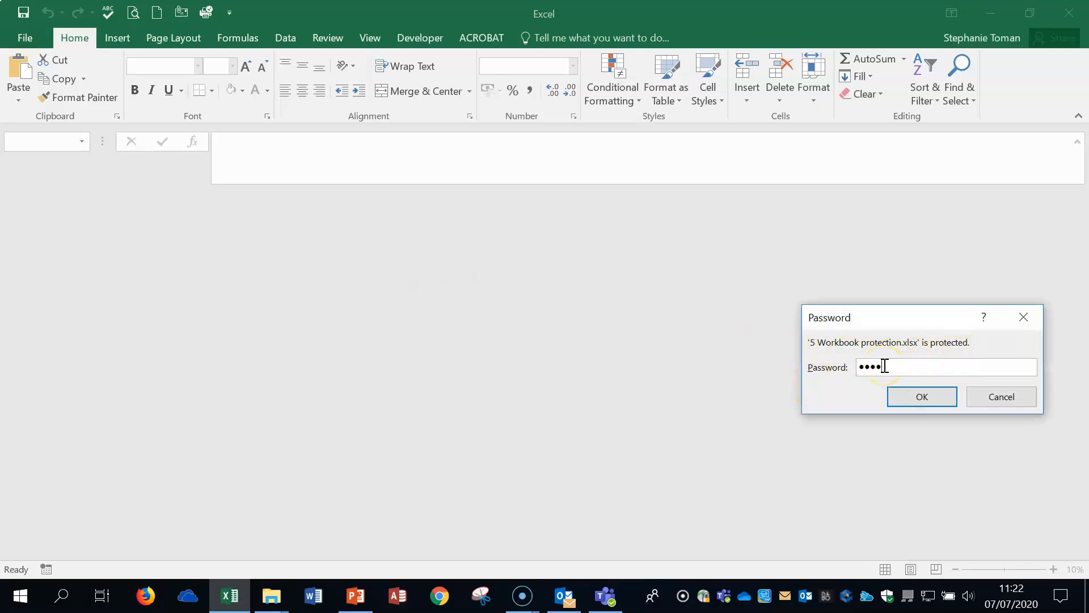
key(Return)
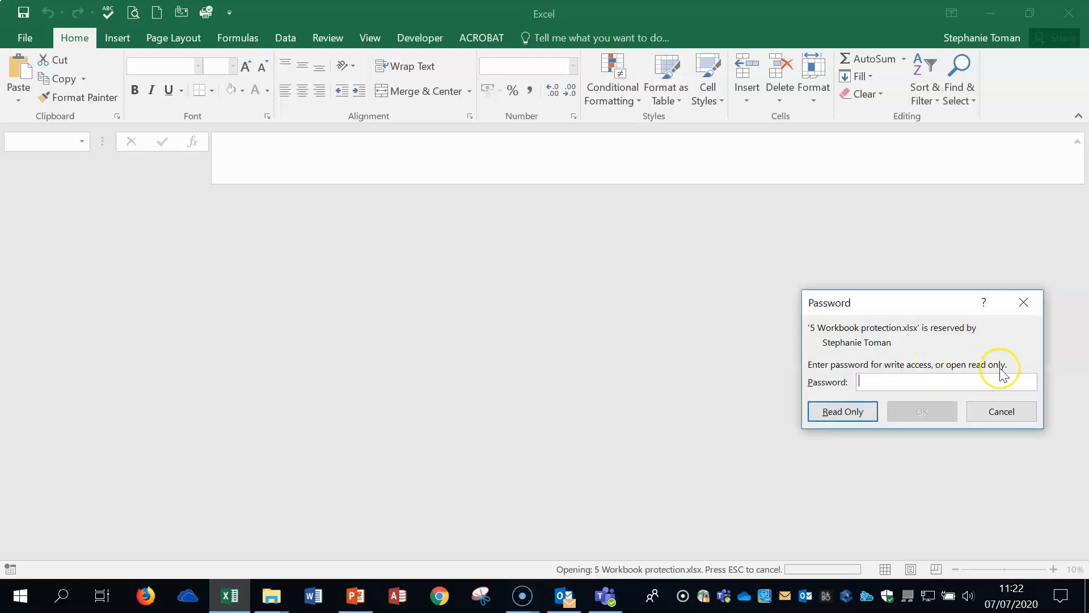
text(a)
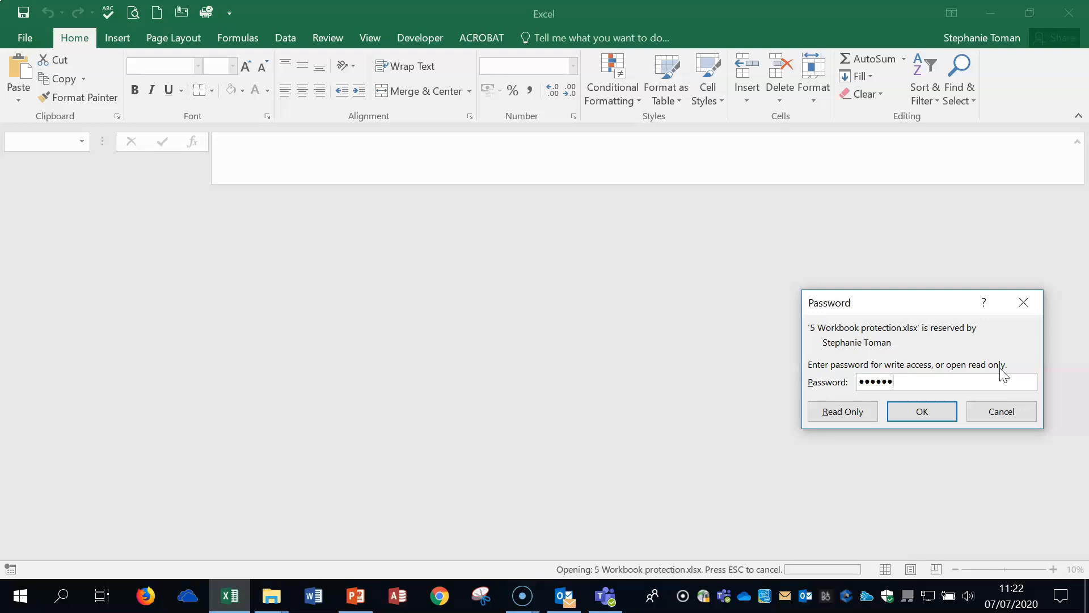
key(Return)
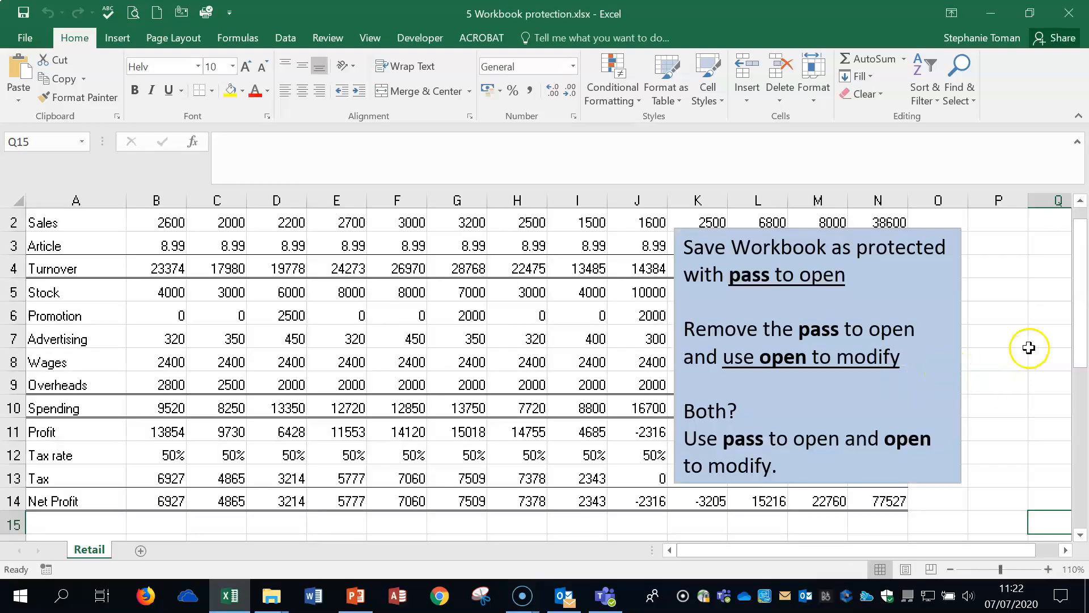
- Remove both the password to open and the password to modify in General Options, and save over the existing 5 Workbook protection.xlsx
click(25, 38)
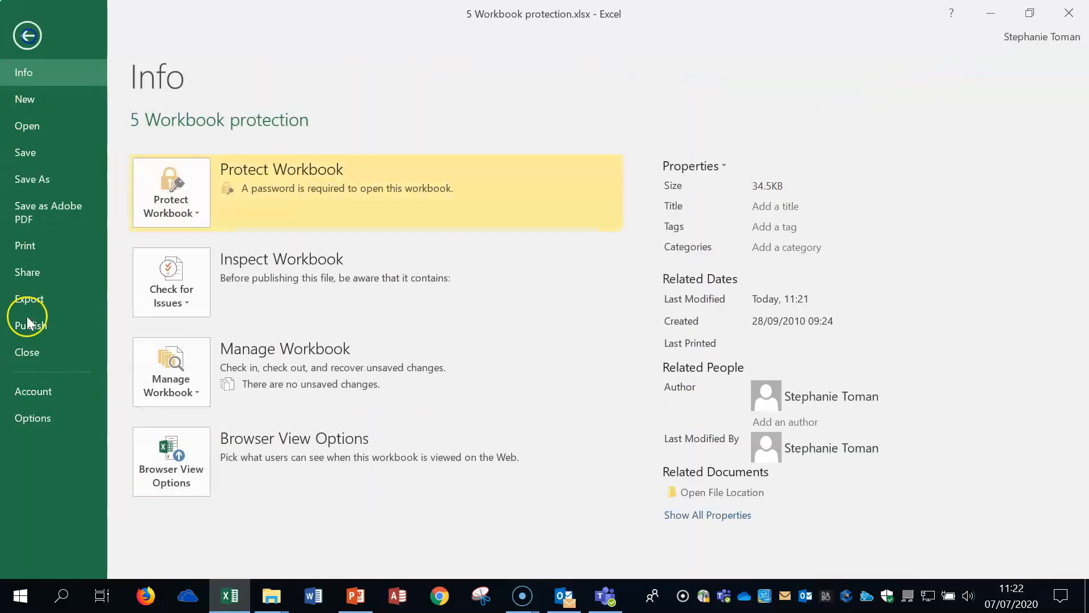
click(34, 180)
click(287, 413)
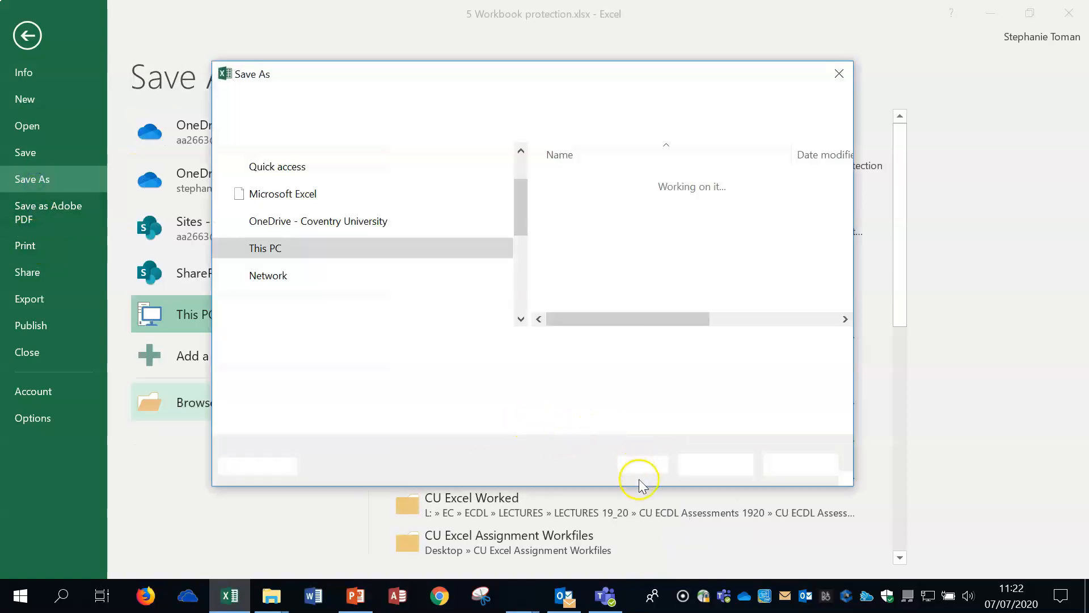
click(659, 465)
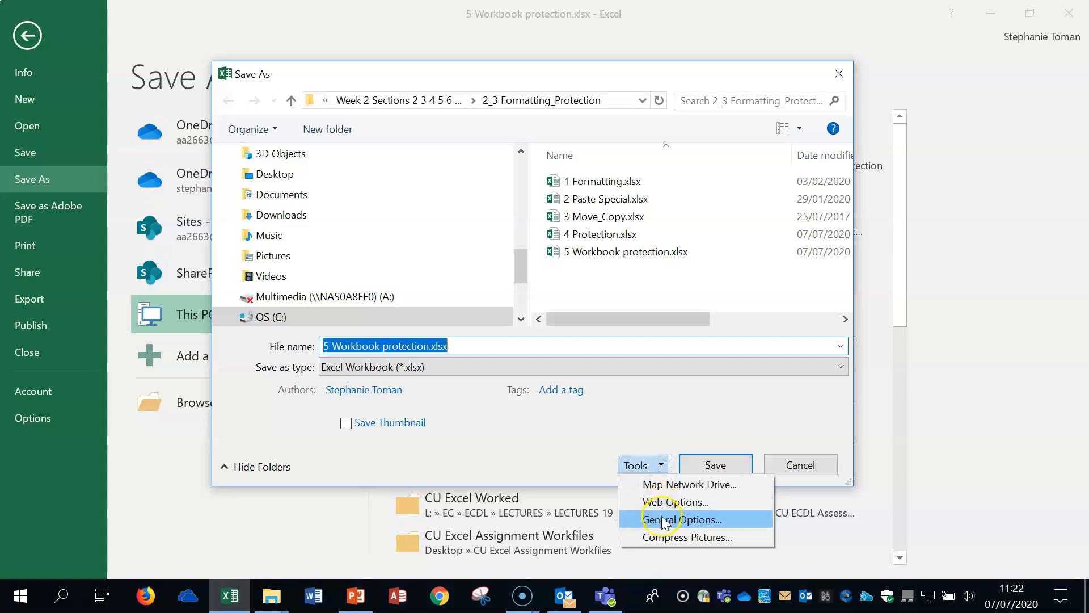
click(663, 519)
key(BackSpace)
drag(957, 378, 913, 381)
key(BackSpace)
click(924, 427)
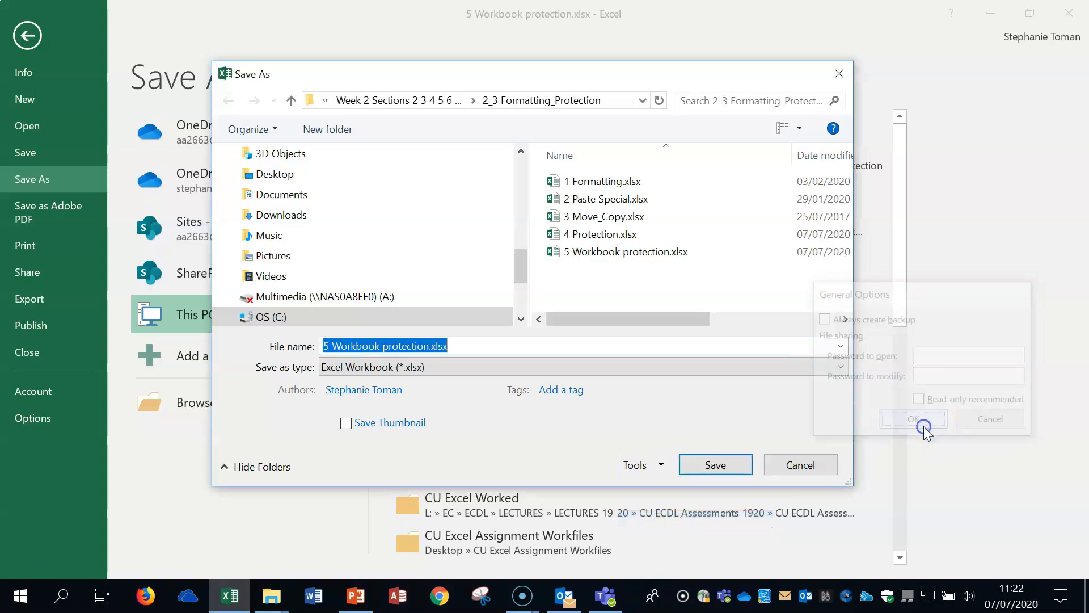
click(714, 463)
click(590, 301)
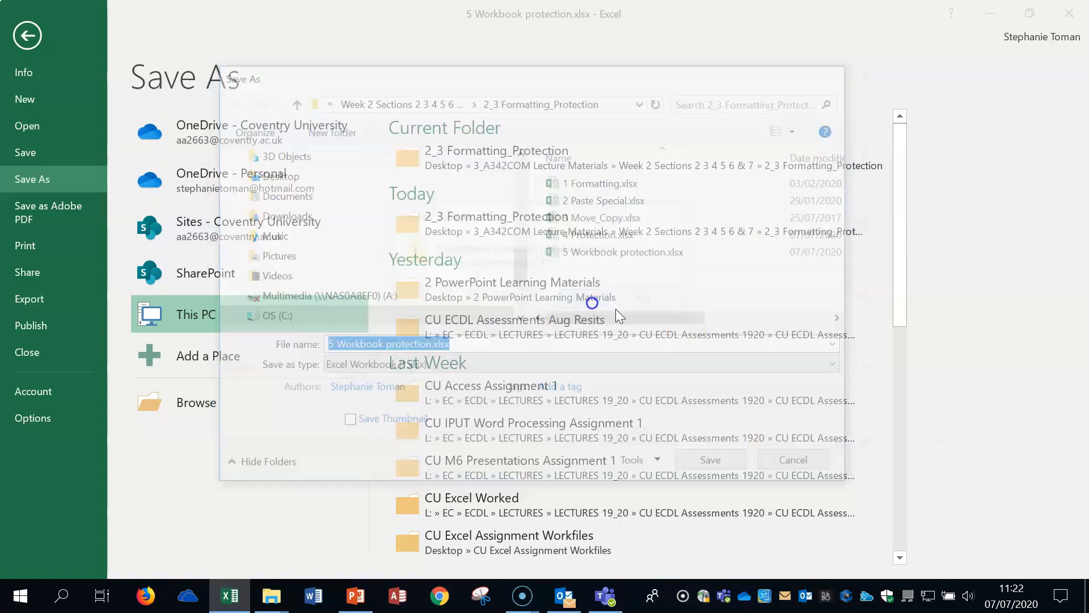
- Close the workbook and reopen 5 Workbook protection.xlsx from the 2_3 Formatting_Protection folder to check that its passwords are gone
click(1069, 12)
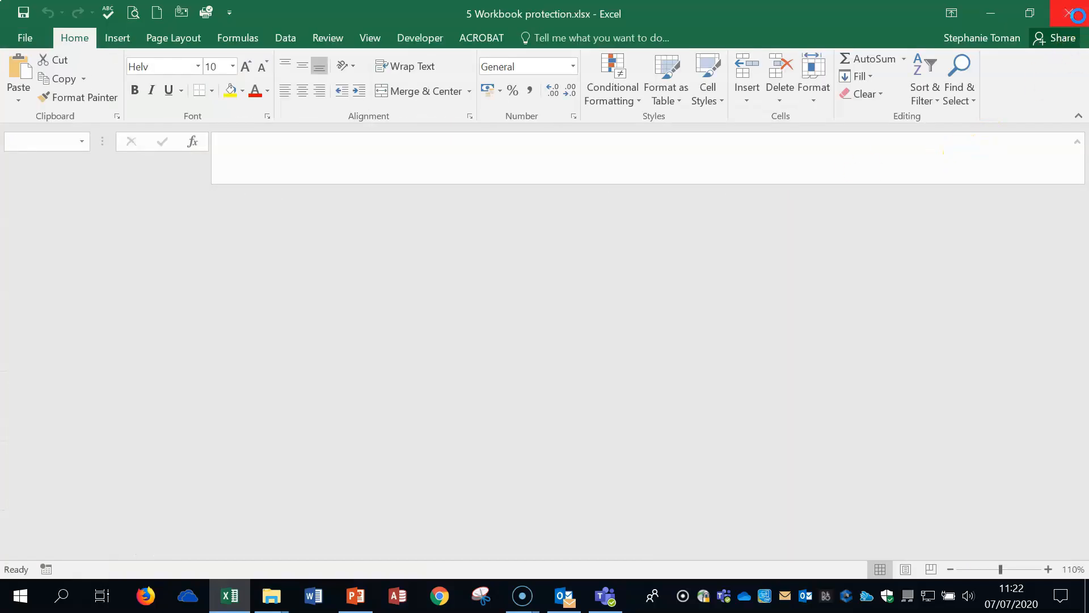
double_click(376, 282)
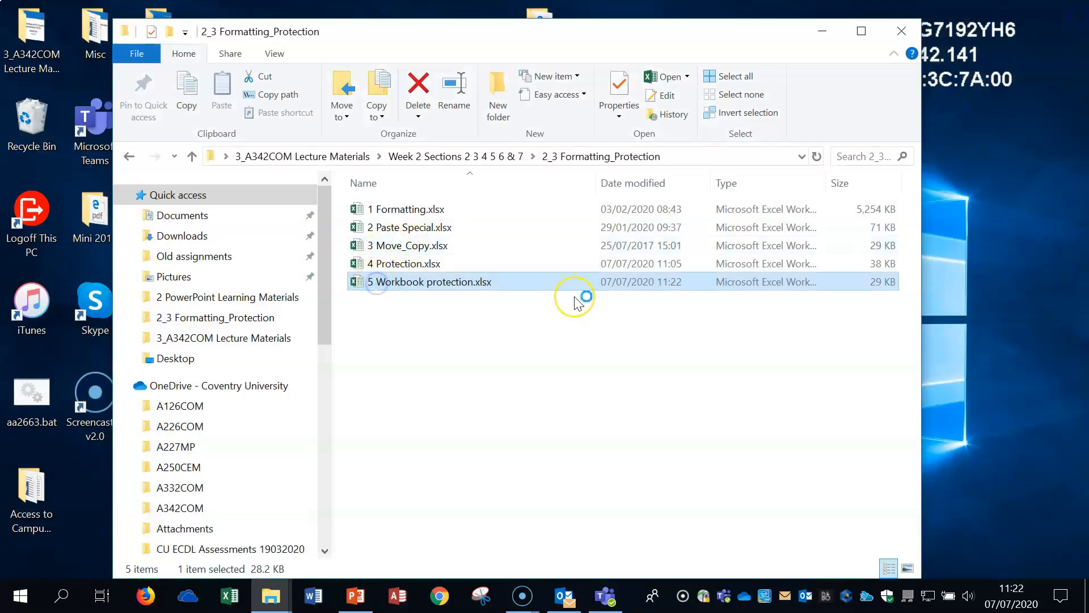